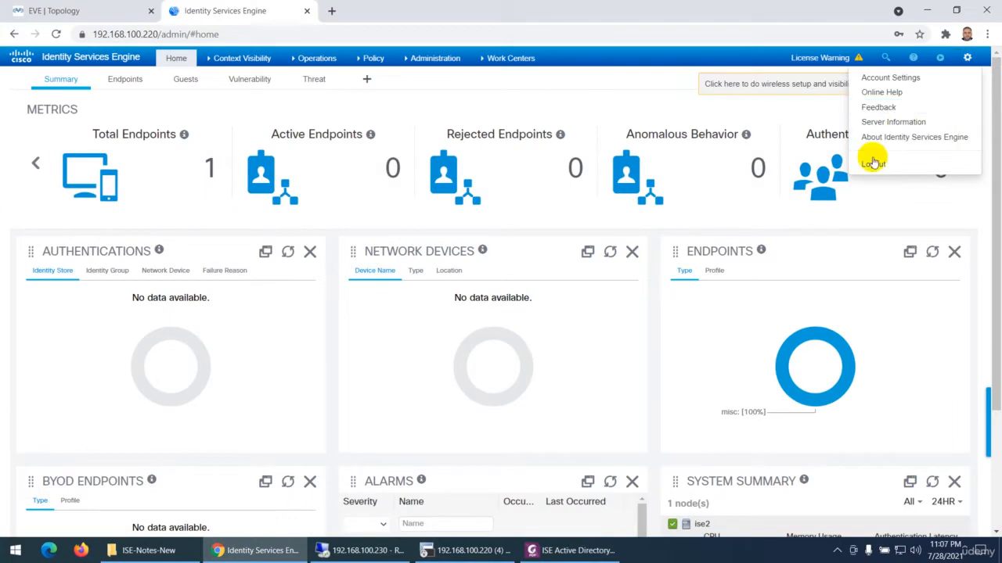
Log out of Identity Services Engine and log back in as admin with the account password
click(873, 164)
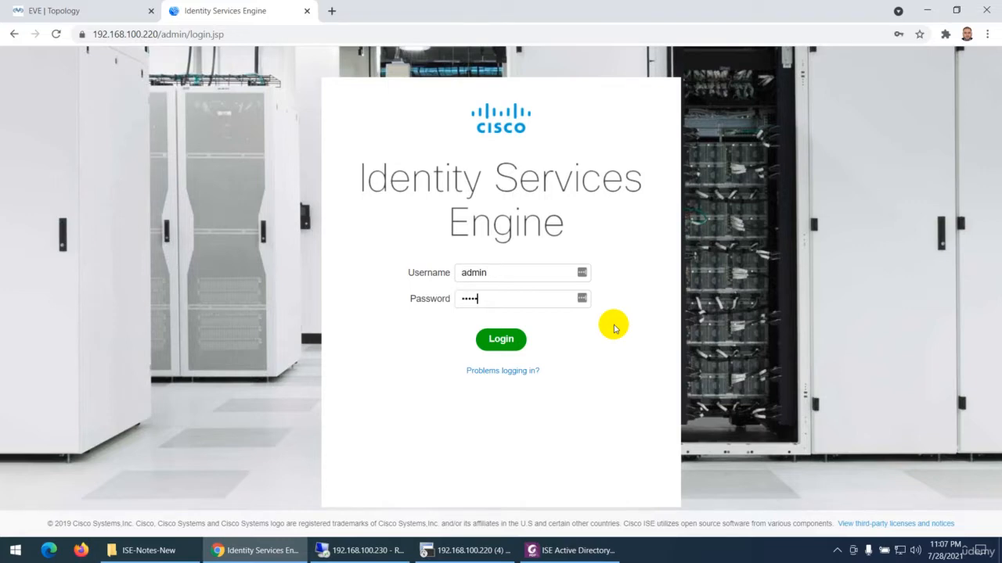
text(3)
key(Return)
Look over the introduction in the ISE Active Directory Admin Login PDF, then return to Chrome and decline saving the login to LastPass
click(560, 545)
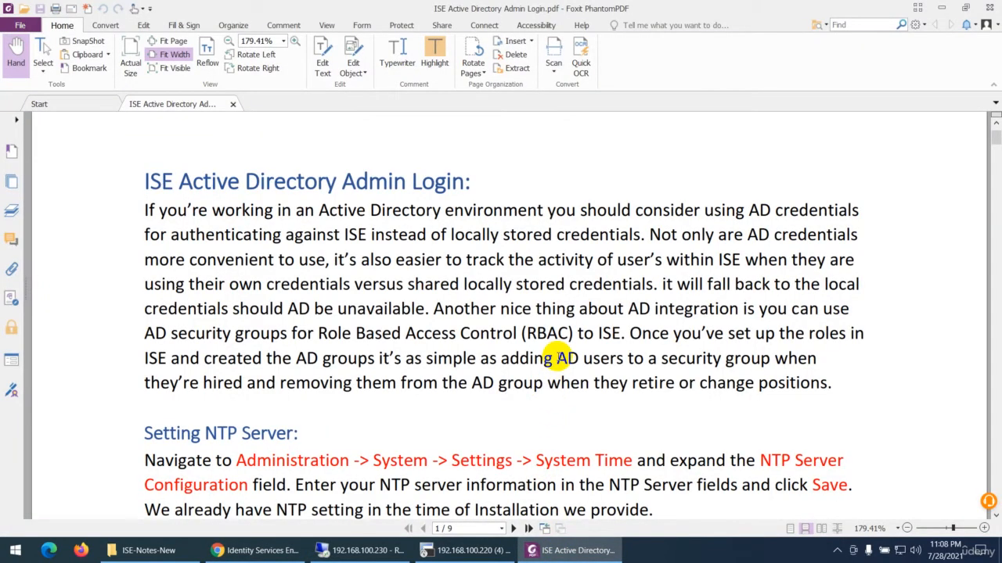
scroll(565, 358, down, 1)
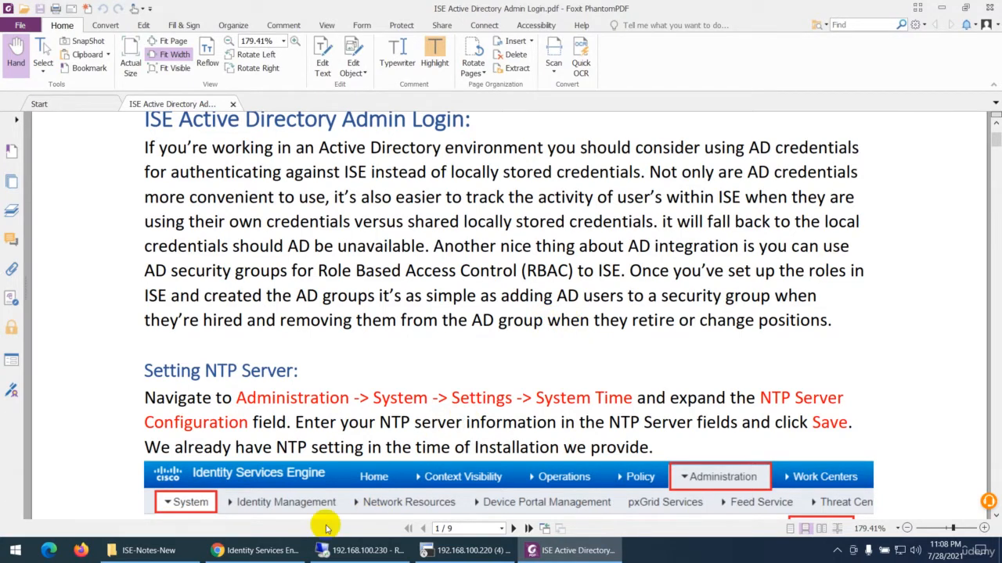
click(274, 550)
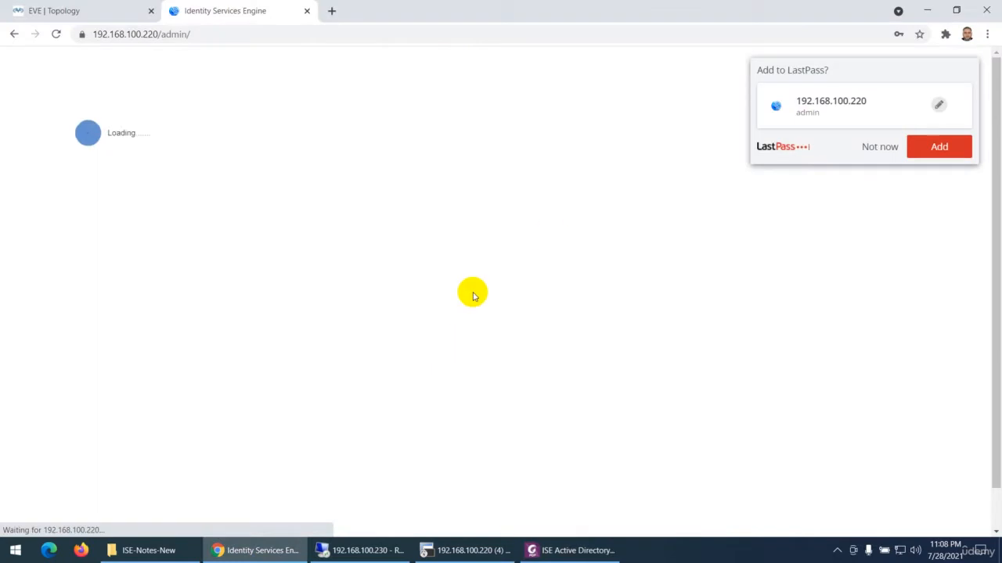
click(877, 147)
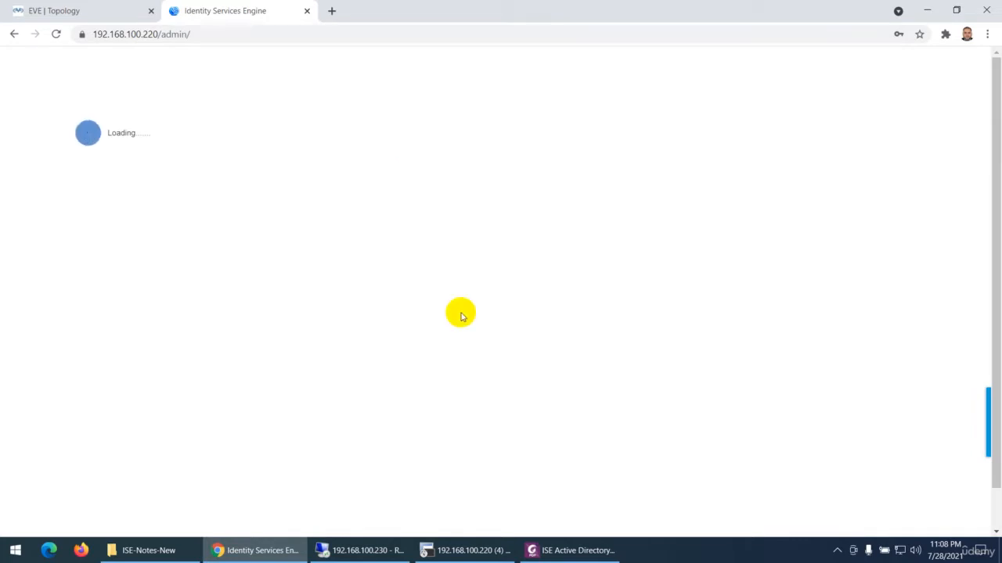
Highlight the phrase "easier to track the activity of user's within ISE" in the PDF's opening paragraph in Foxit PhantomPDF
click(552, 552)
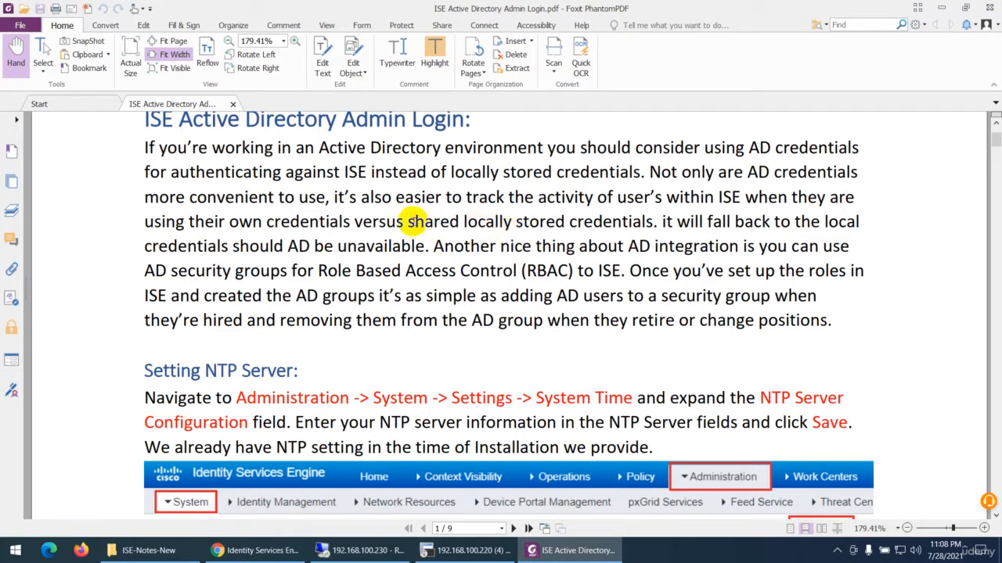
drag(395, 197, 756, 198)
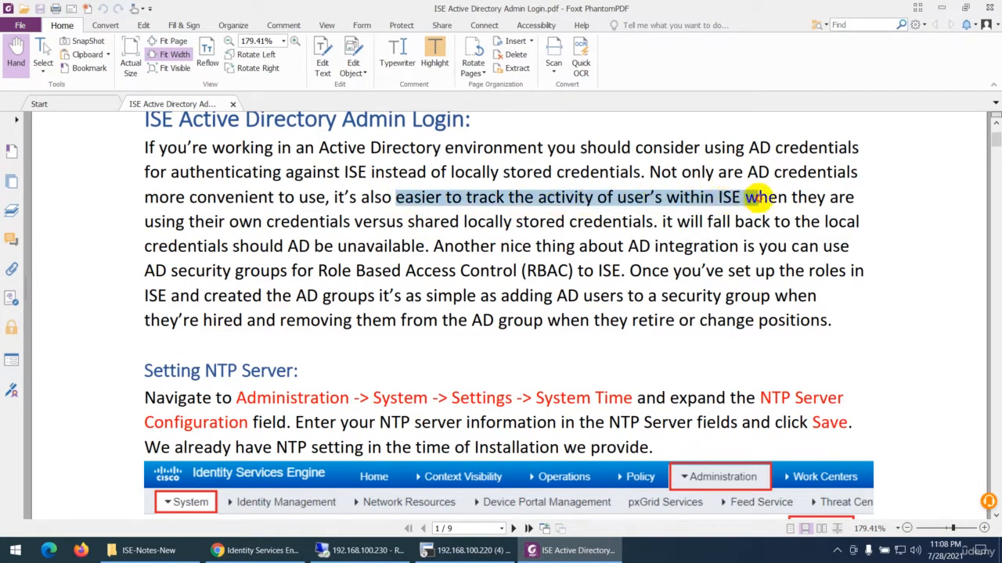
click(434, 55)
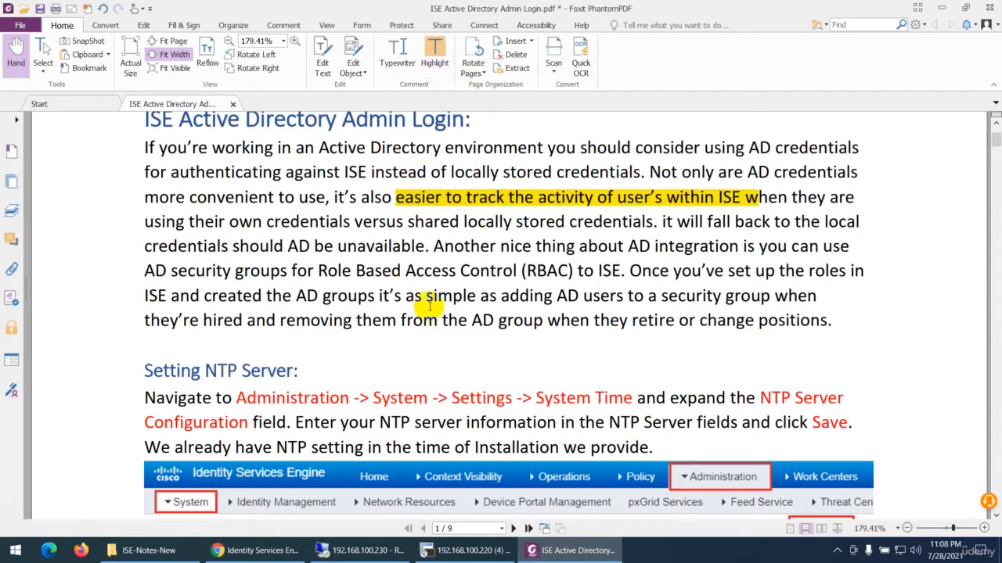
Switch to Chrome and open the list of admin users under the ISE system's Admin Access administrators
click(262, 551)
click(429, 57)
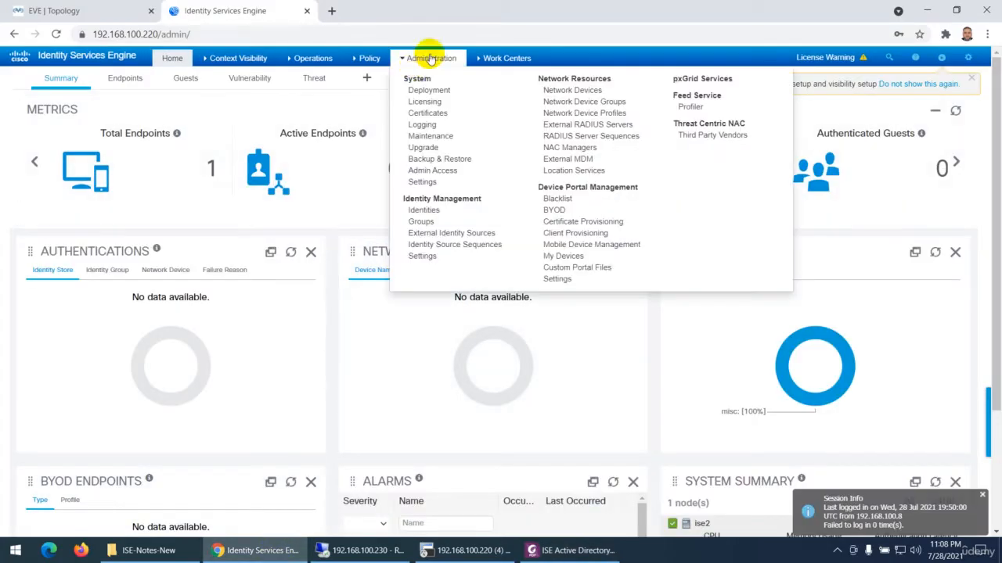
click(429, 172)
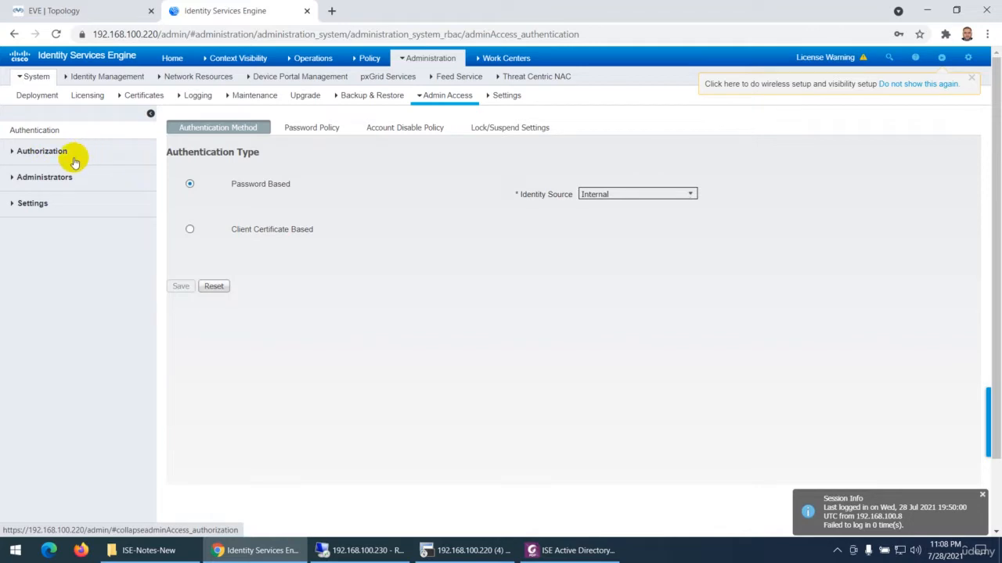
click(45, 176)
click(44, 201)
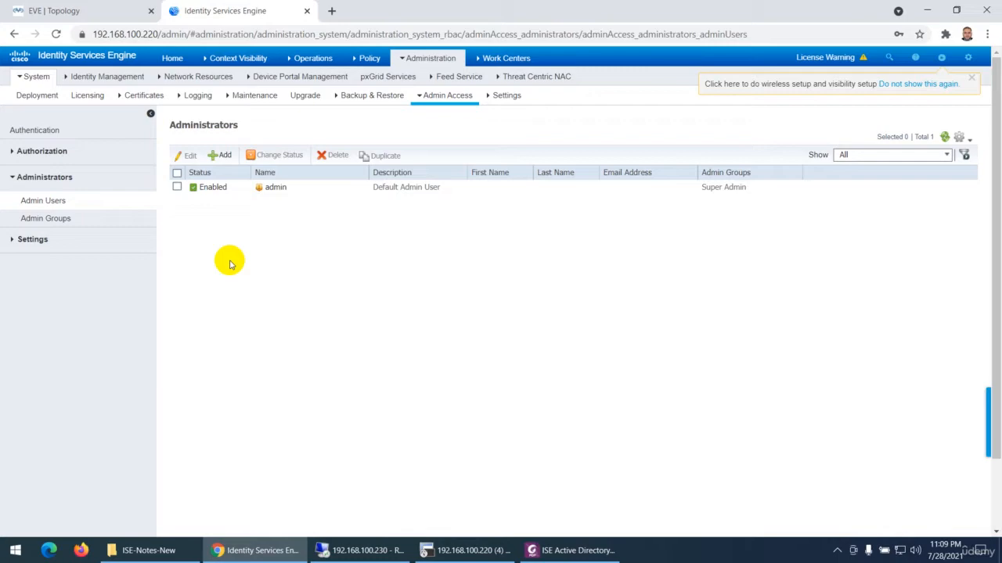
Switch to the 192.168.100.230 remote desktop and look at AdminGroup and SupportGroup in the ISE-Groups unit of Active Directory
click(383, 551)
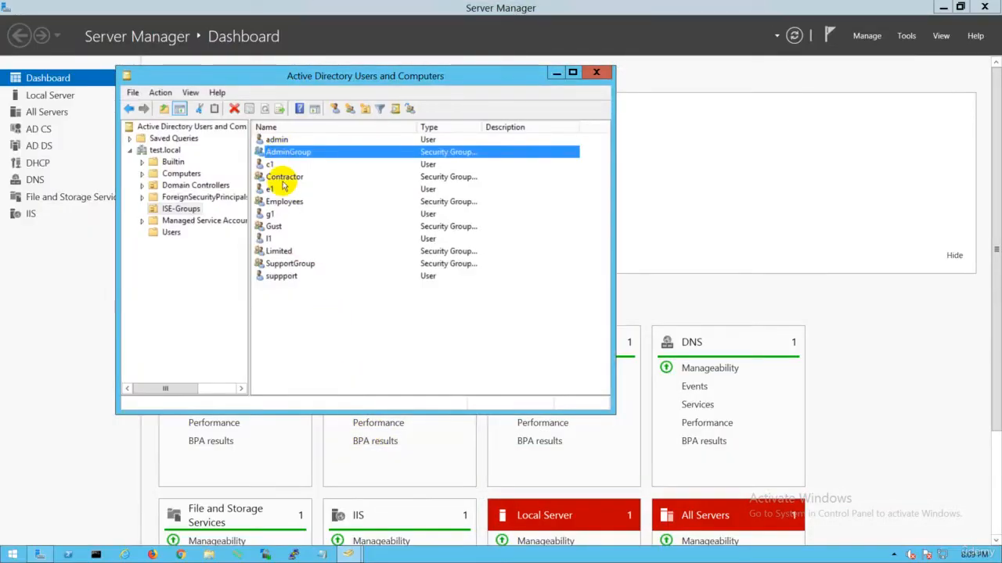
click(276, 180)
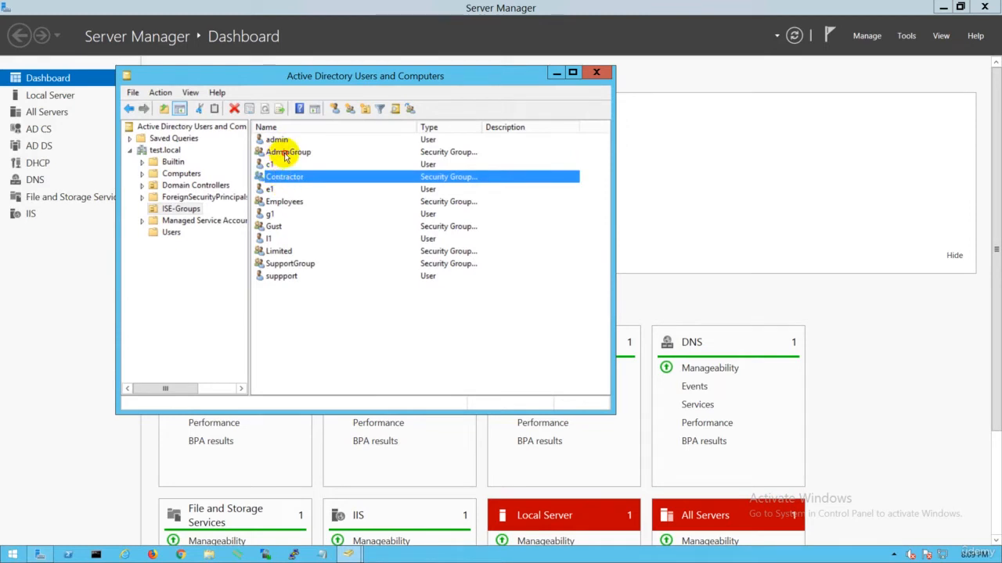
click(291, 150)
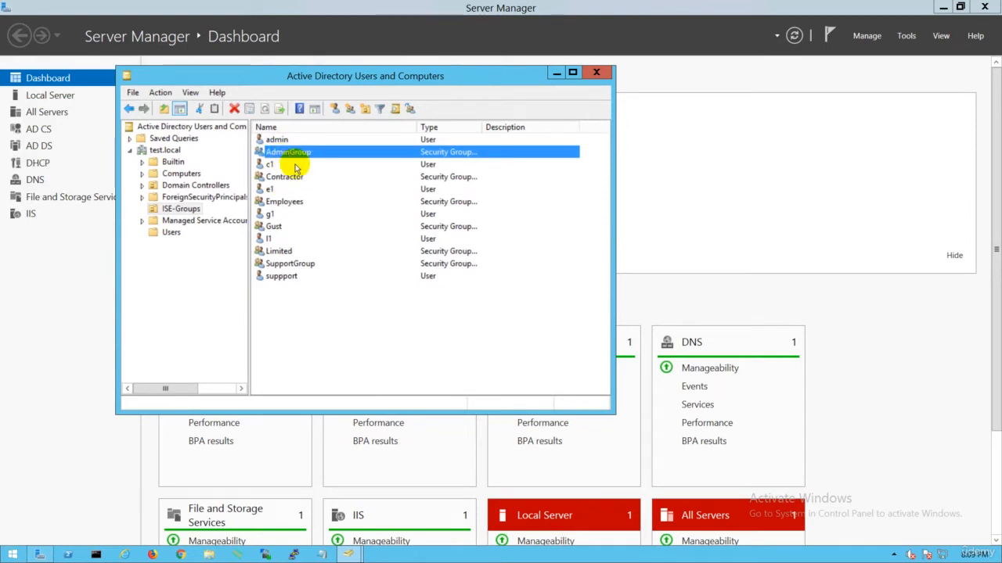
click(302, 266)
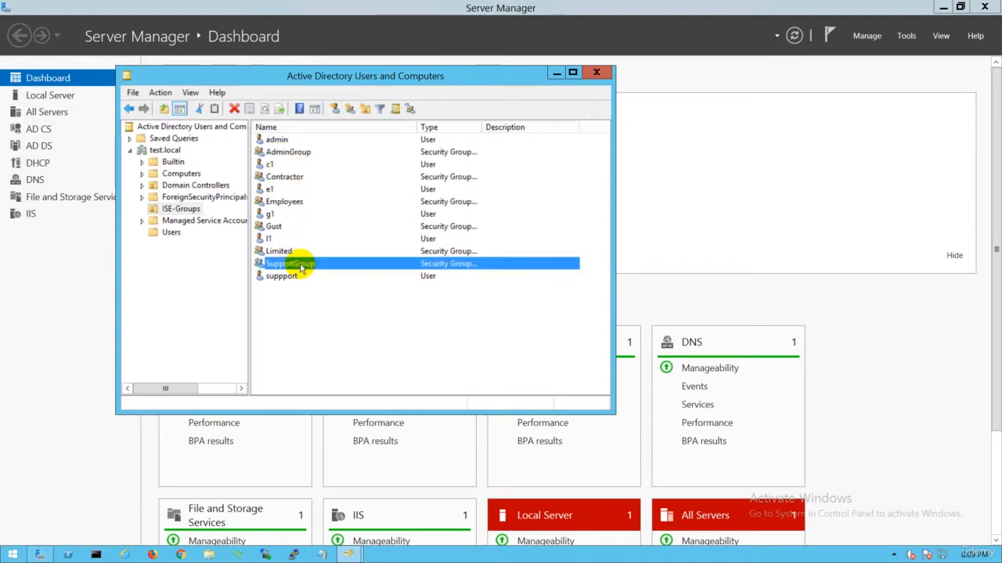
click(288, 152)
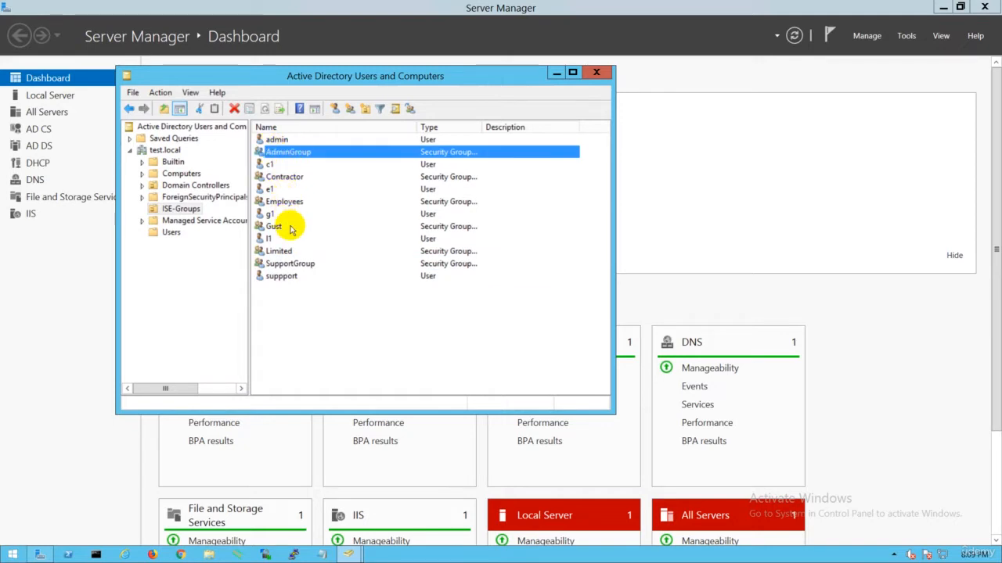
Check the account logon names of the admin and suppport users in ISE-Groups, along with the two related groups
double_click(276, 139)
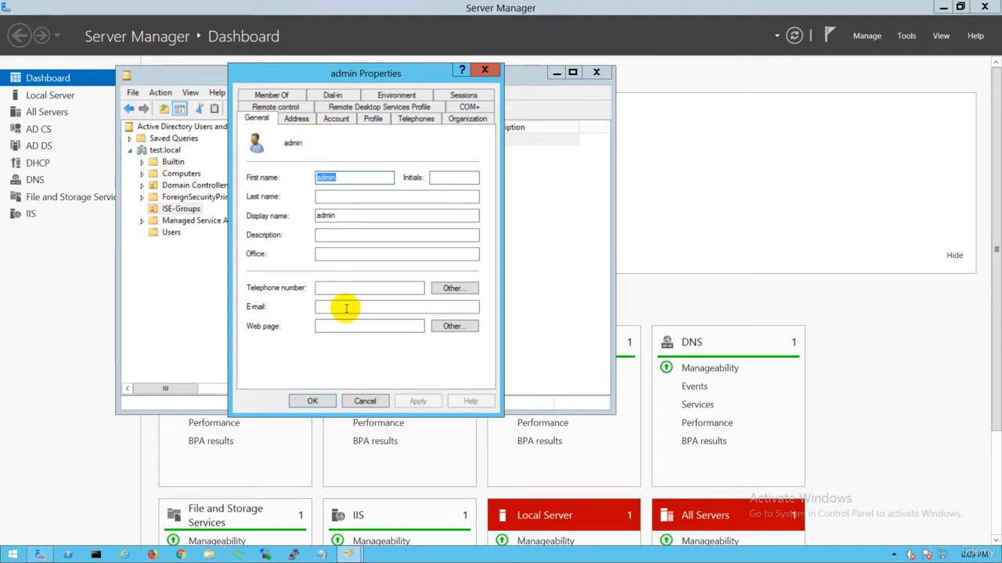
click(335, 119)
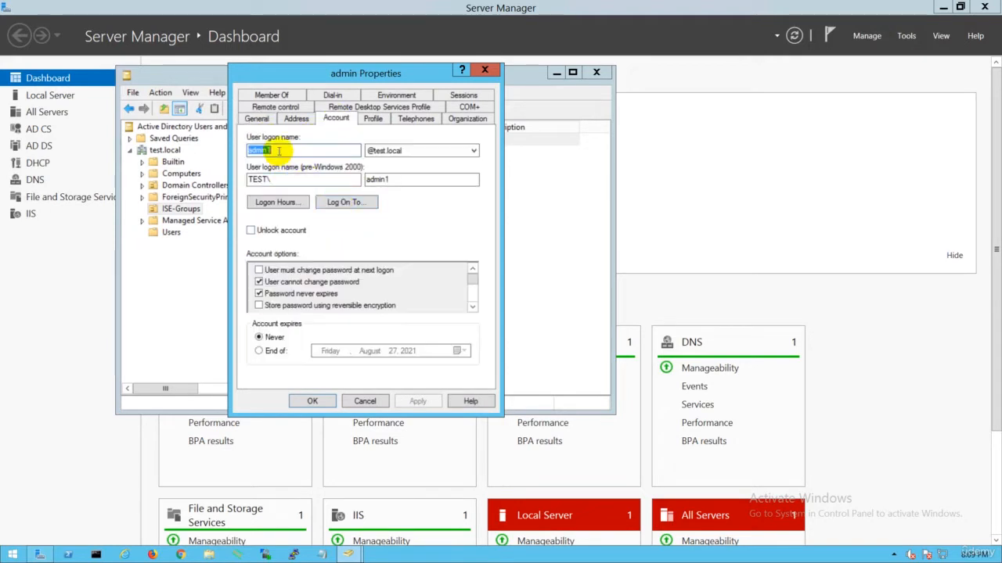
click(365, 400)
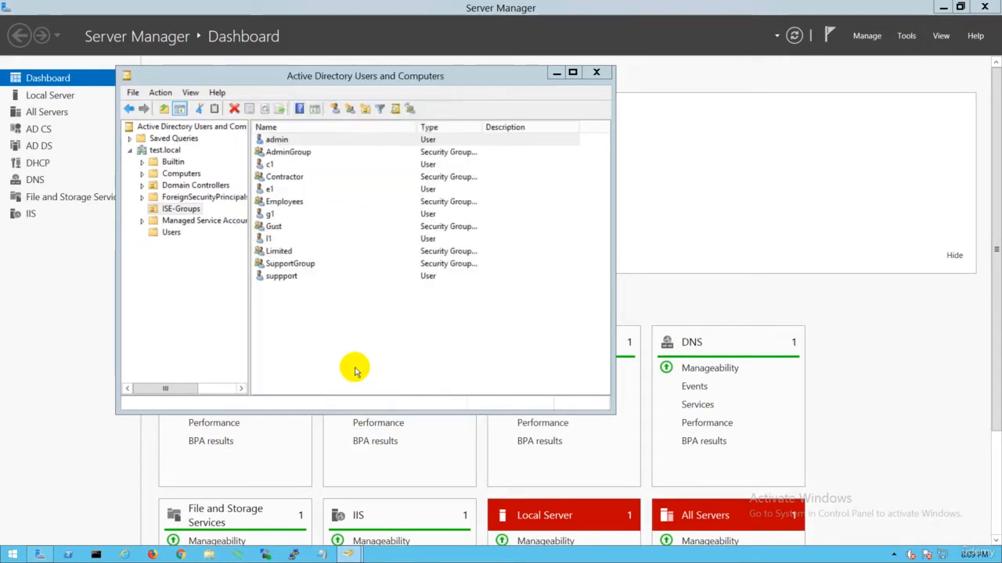
click(301, 266)
double_click(296, 277)
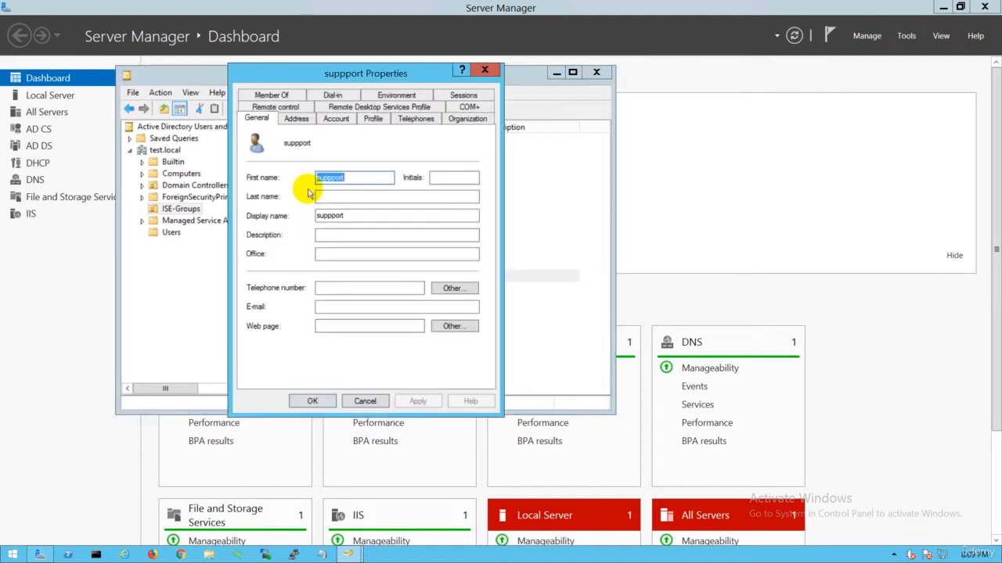
click(336, 119)
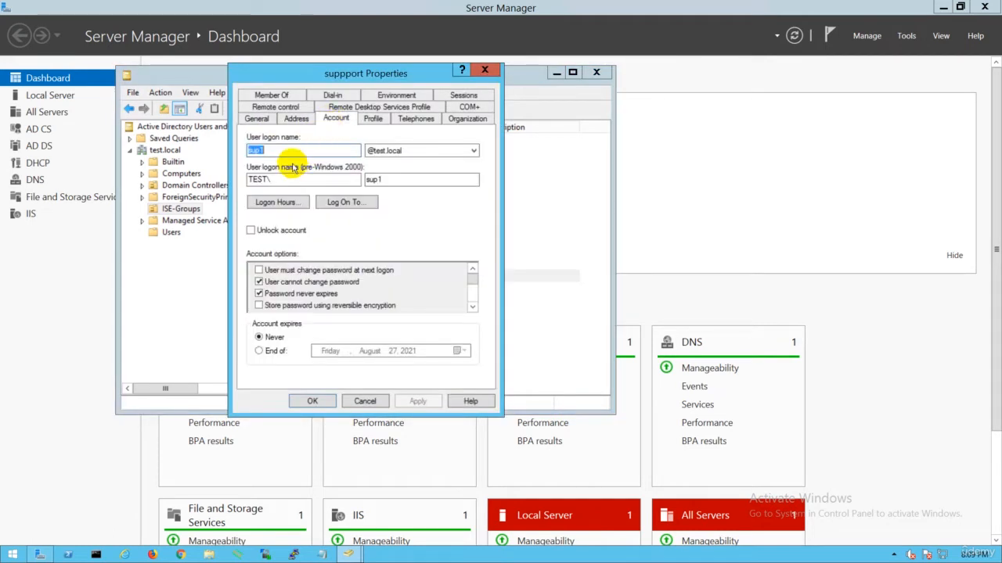
click(362, 400)
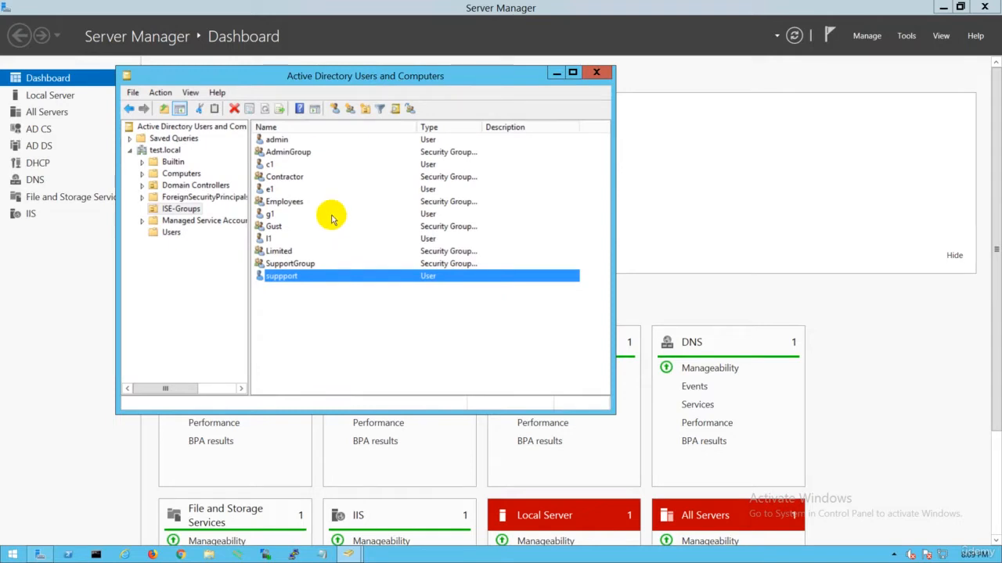
click(300, 153)
click(299, 264)
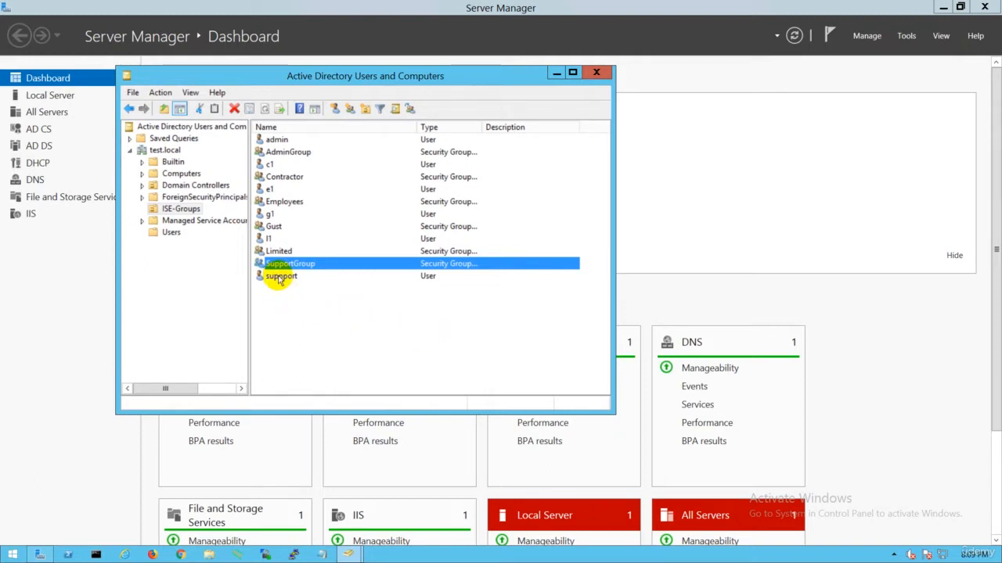
Start a new user in ISE-Groups with first name sup2, fill in its user logon name and proceed to the password page
right_click(286, 305)
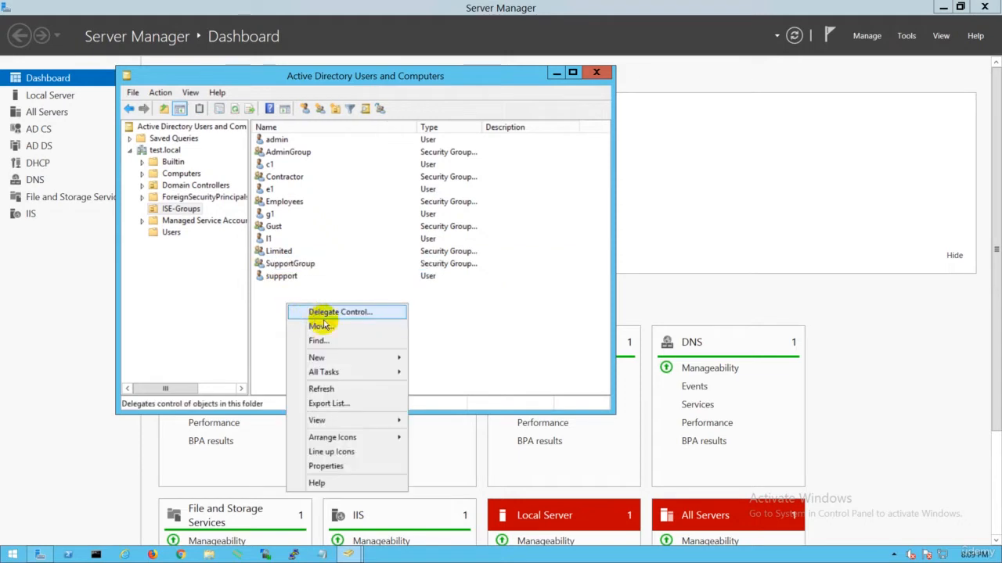
mouse_move(380, 358)
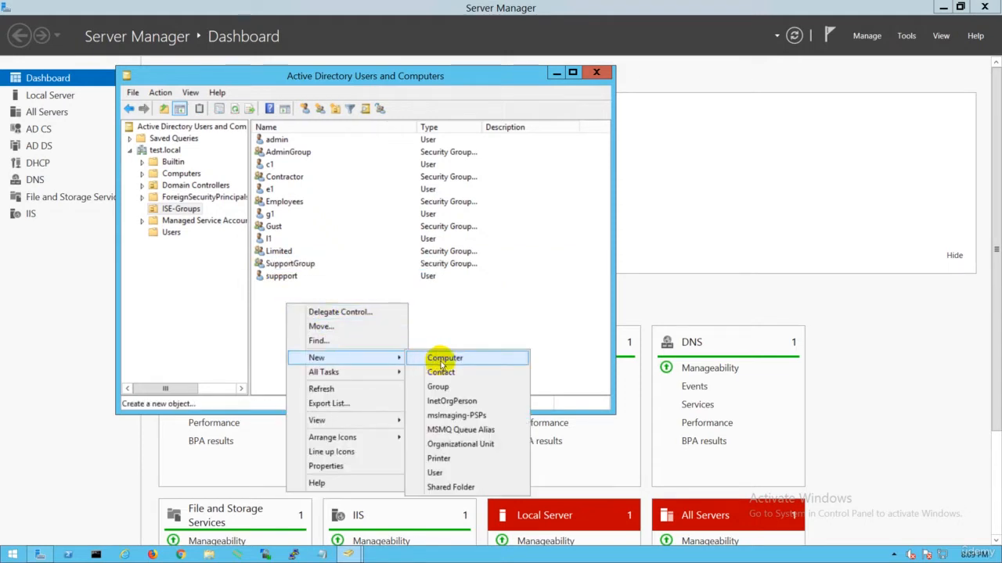
click(436, 474)
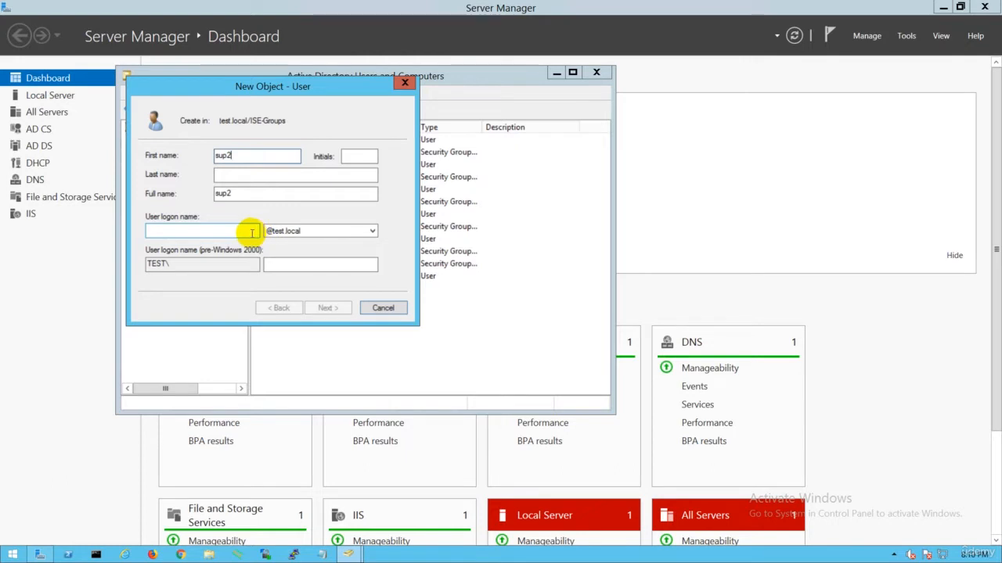
text(sup2)
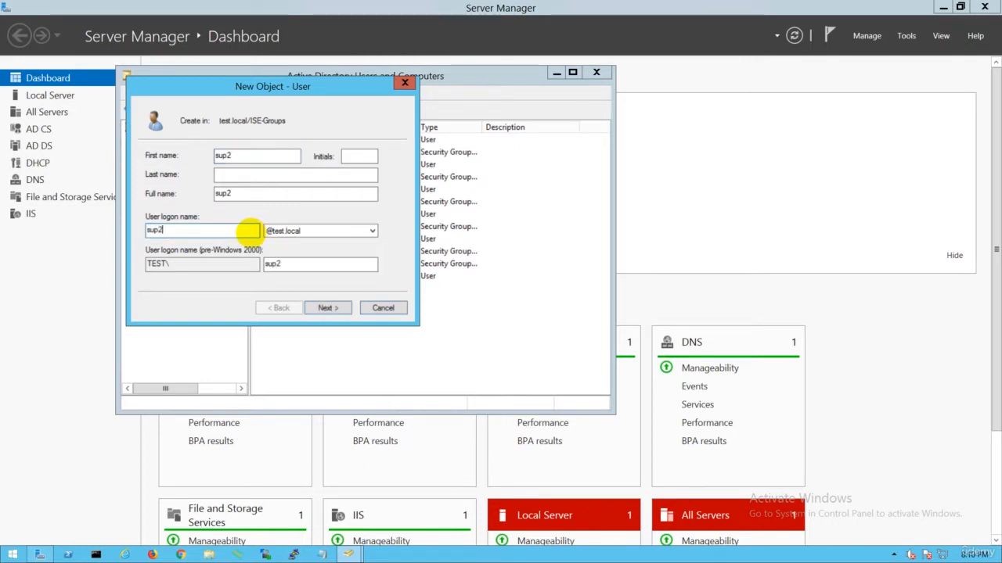
click(325, 308)
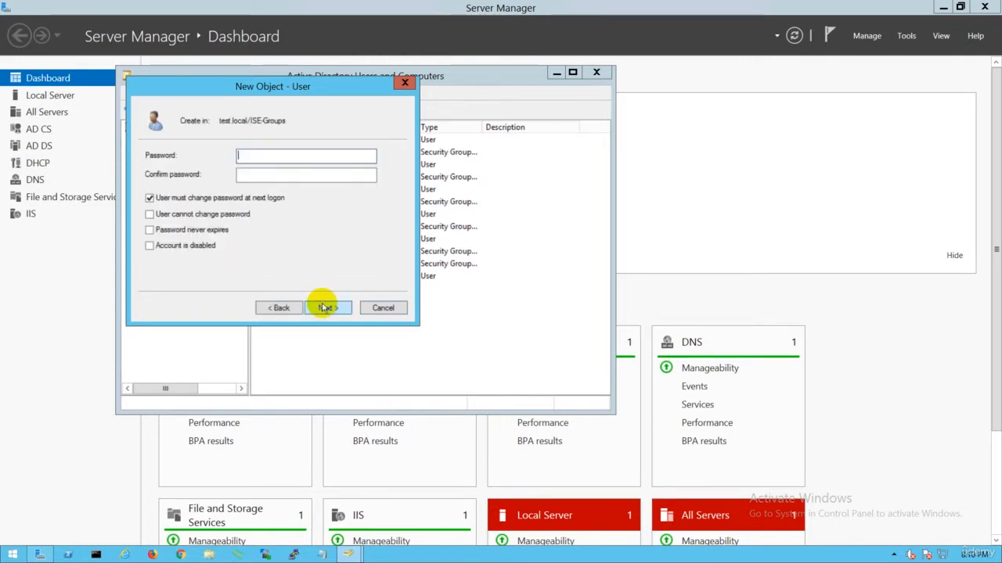
Enter the account password for the new user and repeat it in the confirmation field
text(•••)
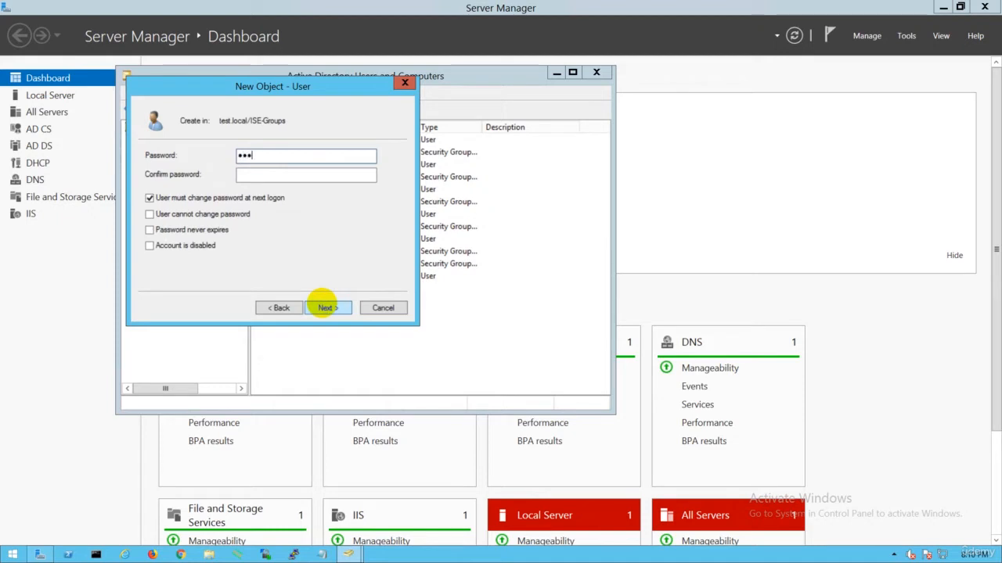
text(•)
key(Tab)
text(••••)
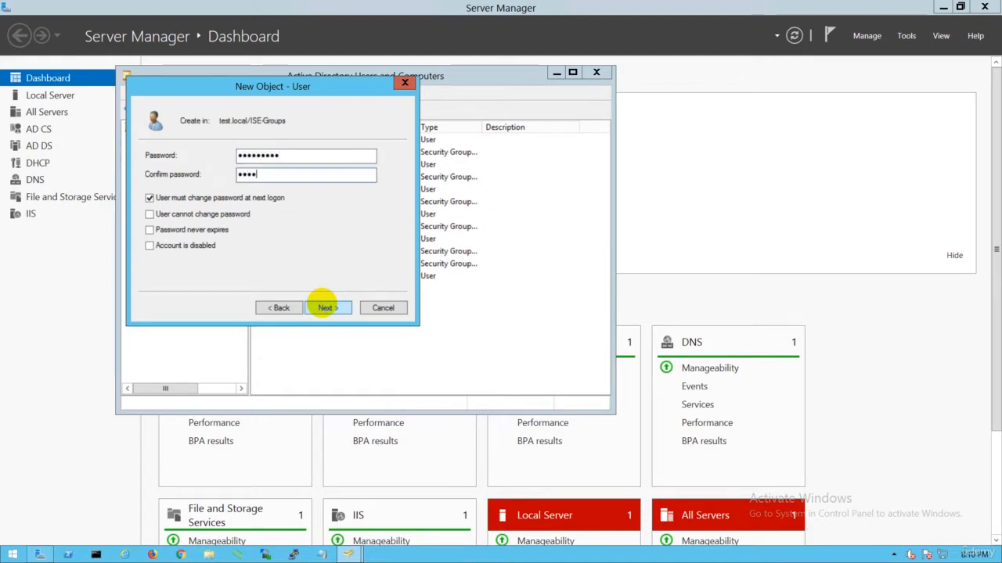
text(•••••)
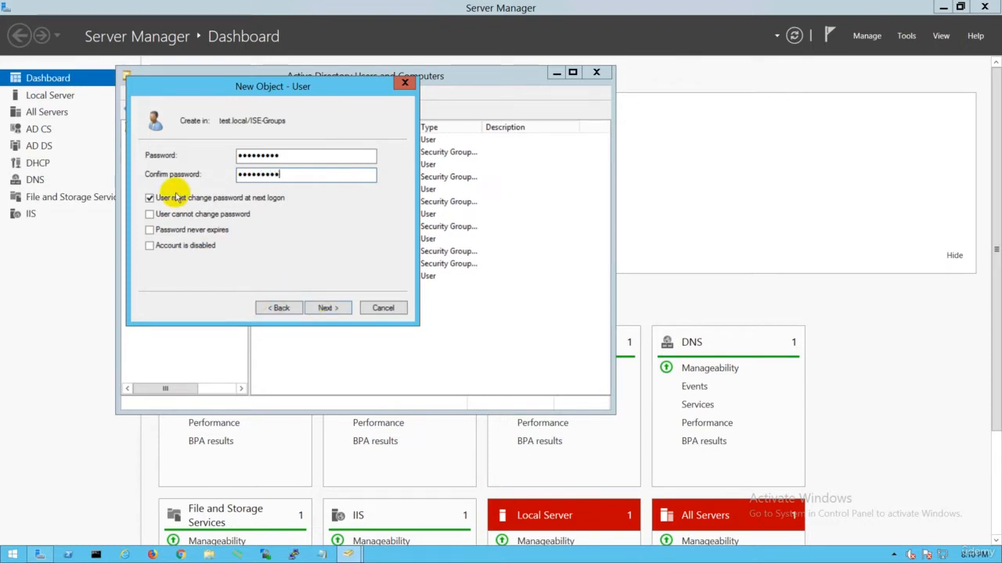
Turn off the forced password change at next logon and enable "User cannot change password" and "Password never expires" for the new user
click(150, 215)
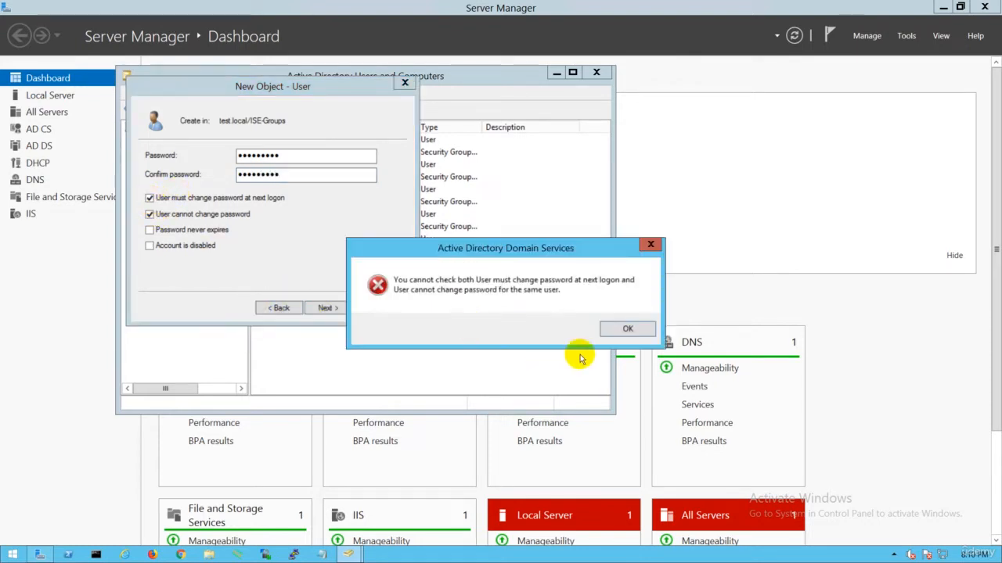
click(624, 327)
click(150, 198)
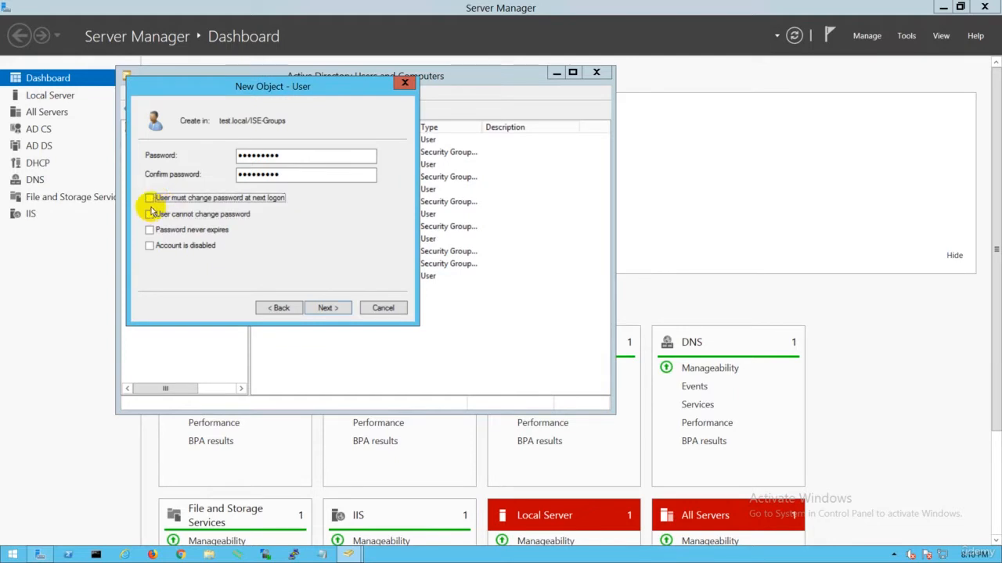
click(149, 214)
click(149, 231)
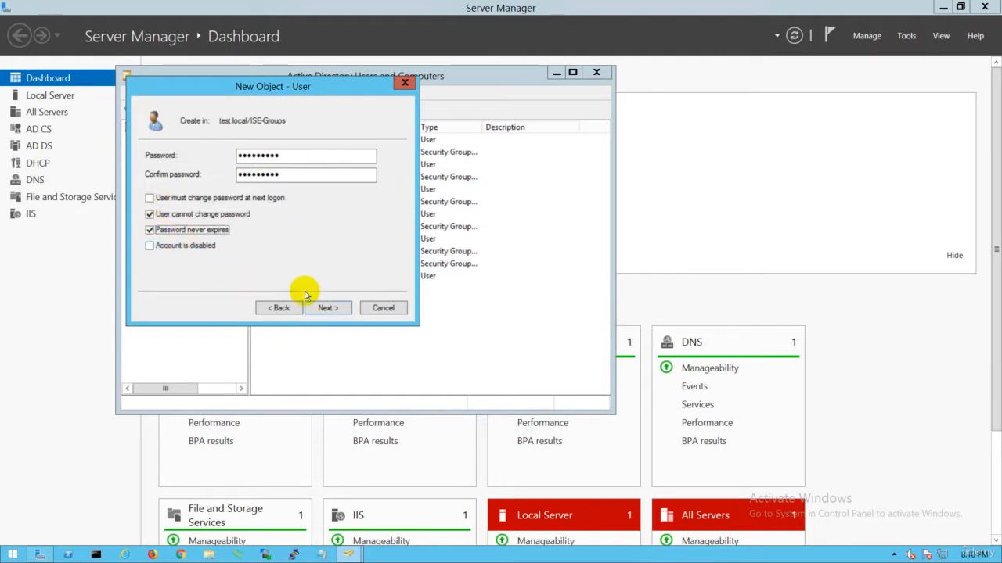
Finish creating the sup2 user and add it to SupportGroup, resolving the group name from "supp"
click(327, 308)
click(329, 307)
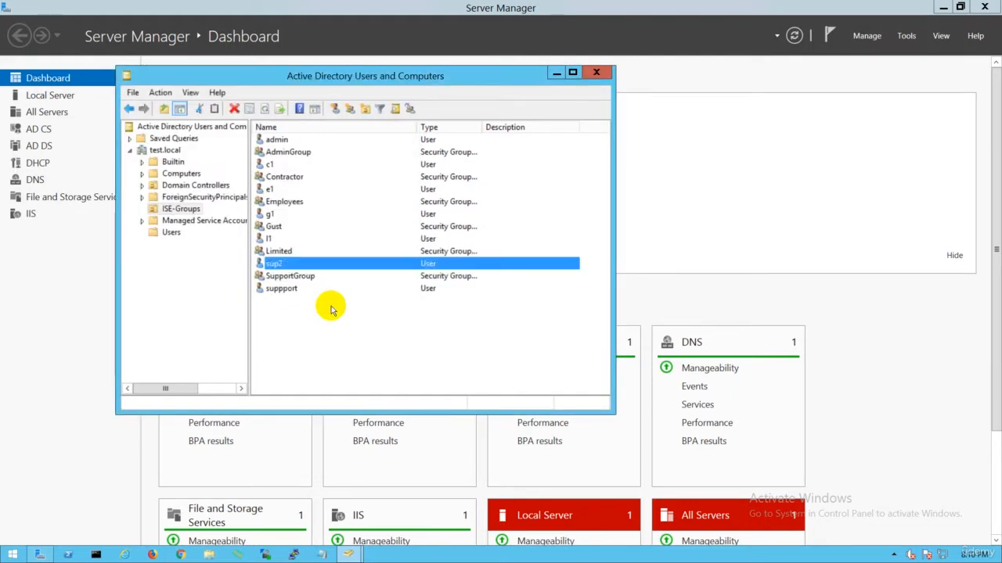
right_click(278, 266)
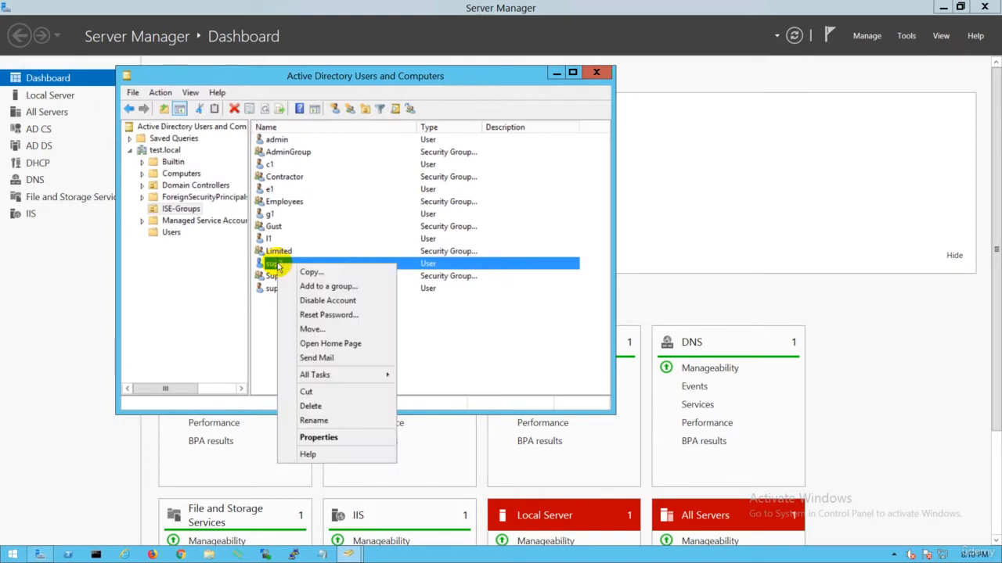
click(321, 287)
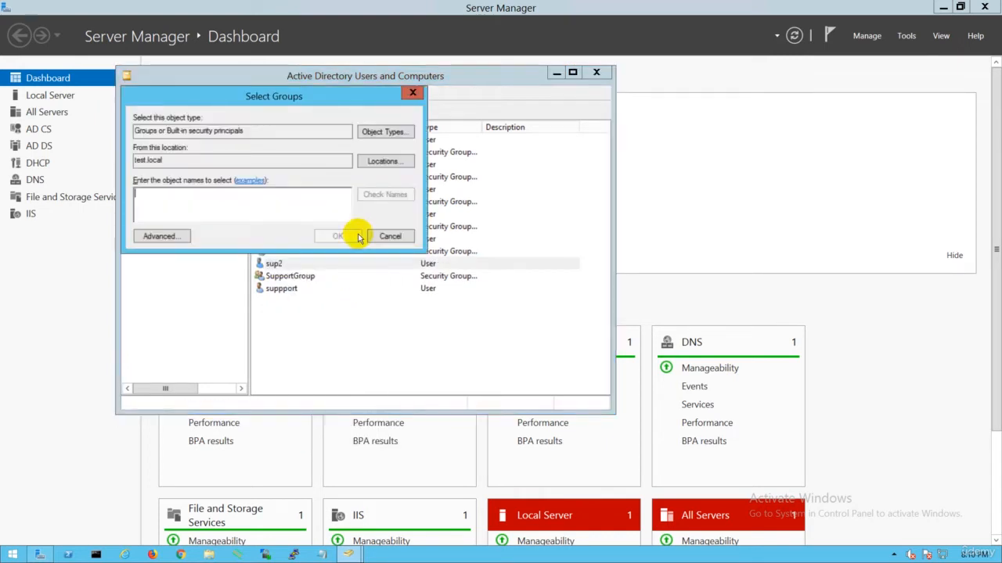
text(supp)
click(396, 194)
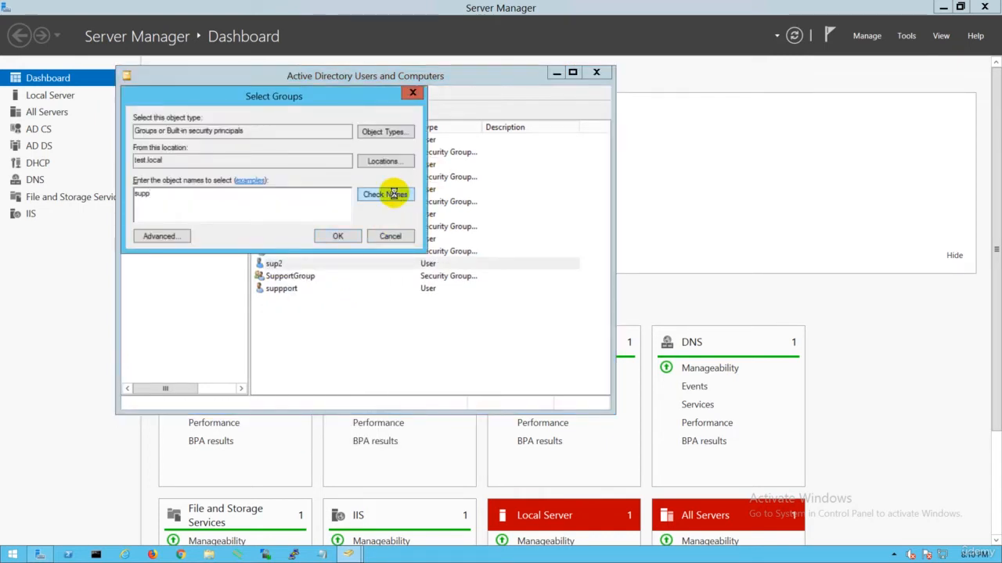
click(320, 236)
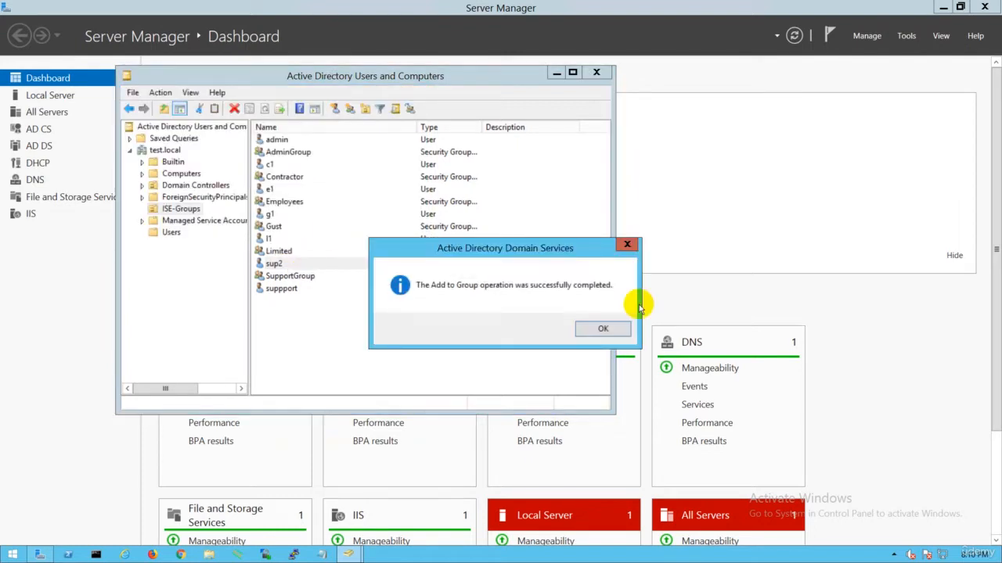
click(600, 329)
Check the member list of SupportGroup in its properties and close them without changes
click(283, 276)
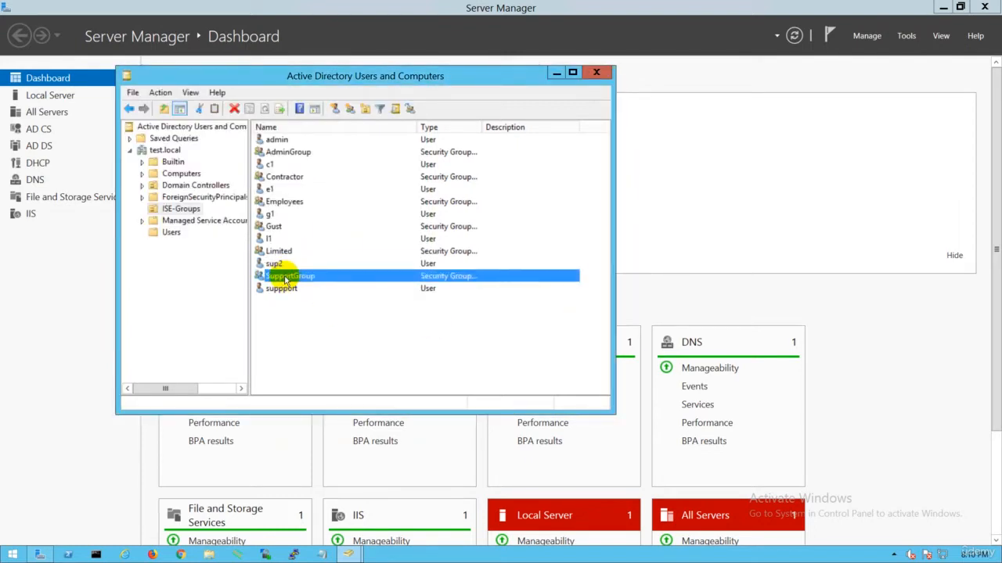
click(290, 277)
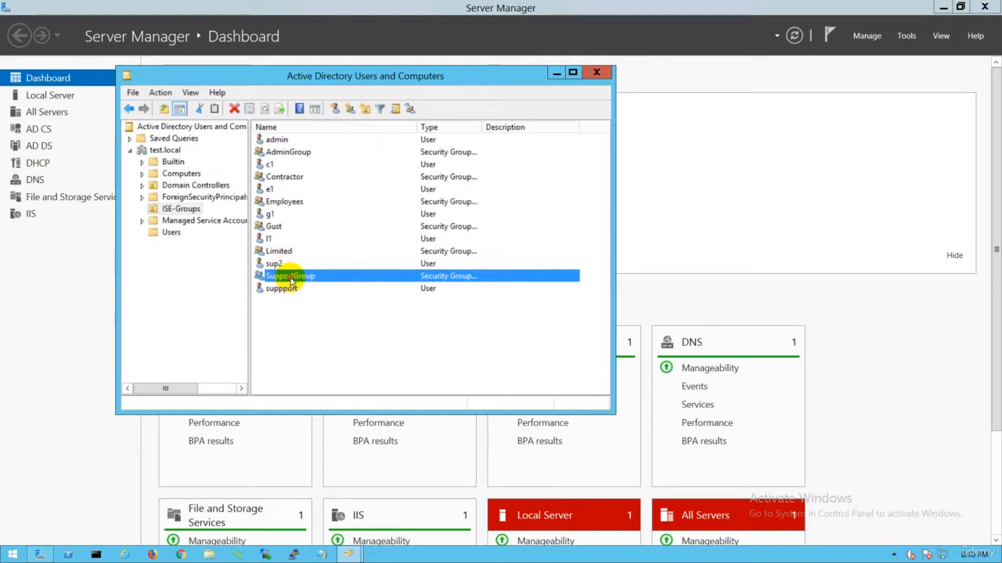
double_click(281, 275)
click(288, 94)
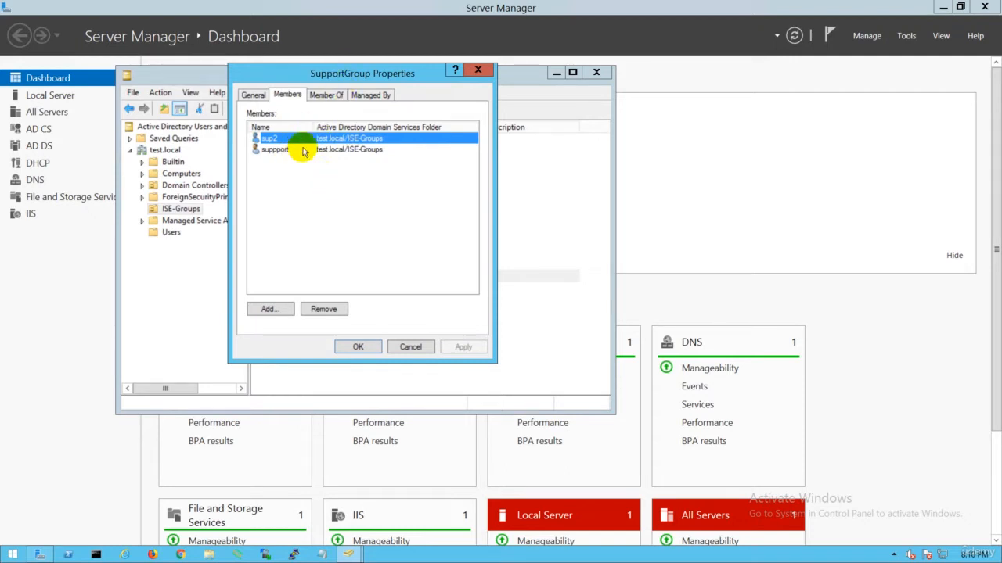
click(410, 347)
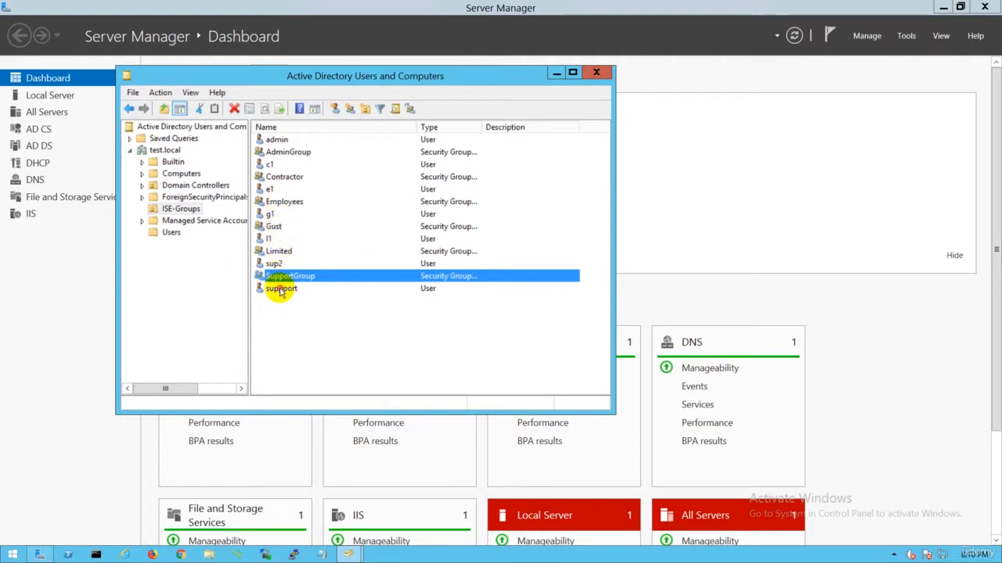
Check the logon names and account options of the suppport and sup2 users, leaving both unchanged
double_click(278, 288)
click(334, 122)
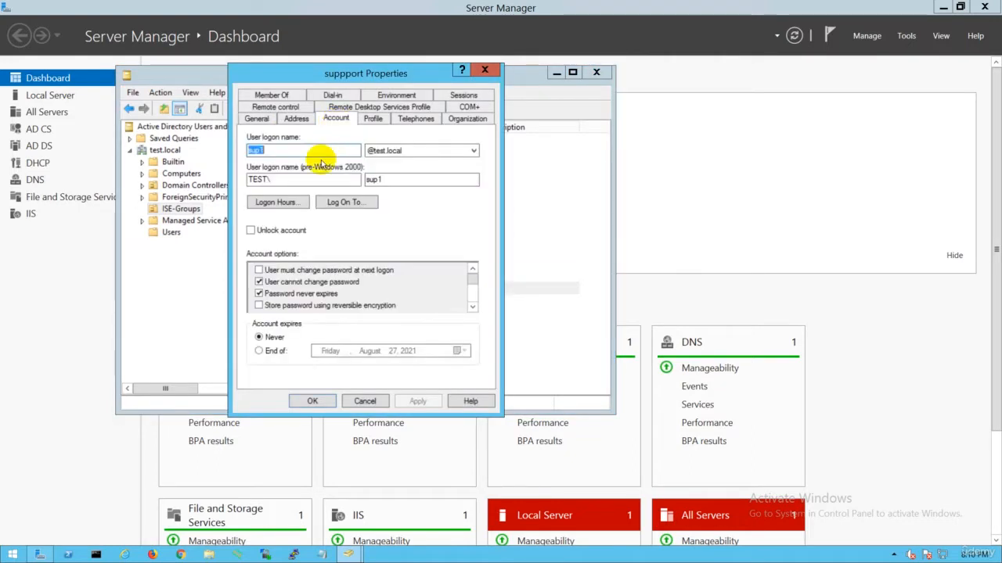
click(360, 397)
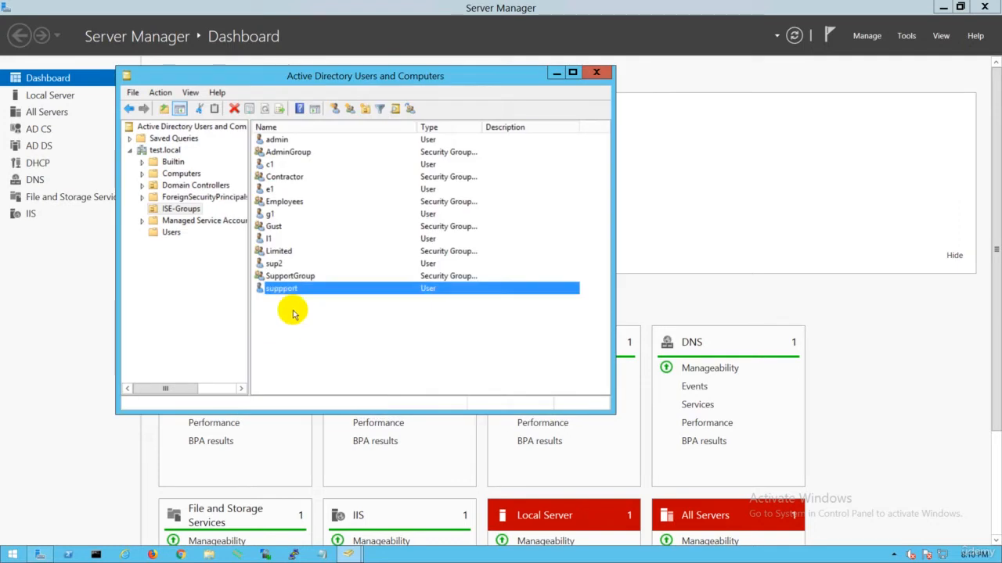
double_click(279, 264)
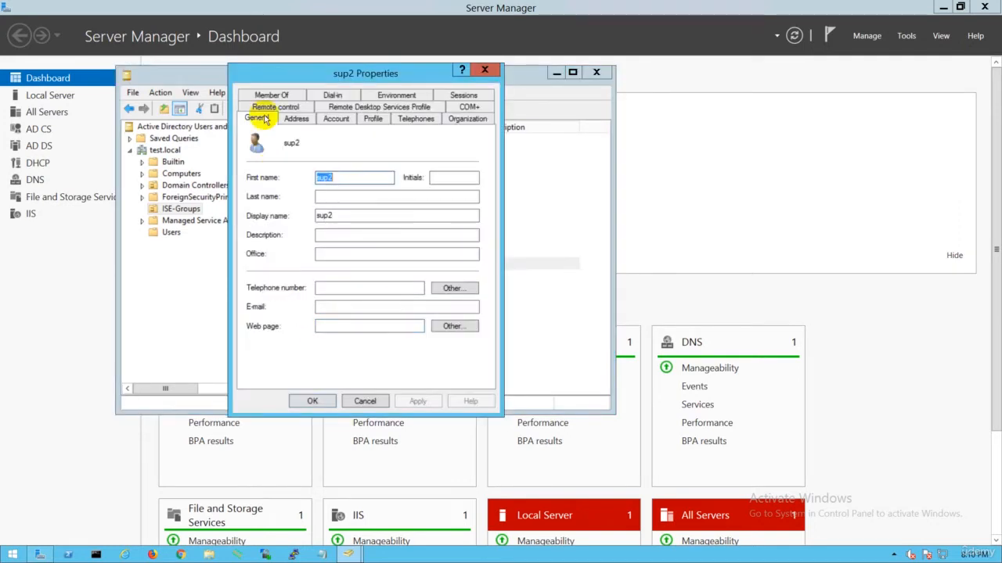
click(296, 119)
click(336, 118)
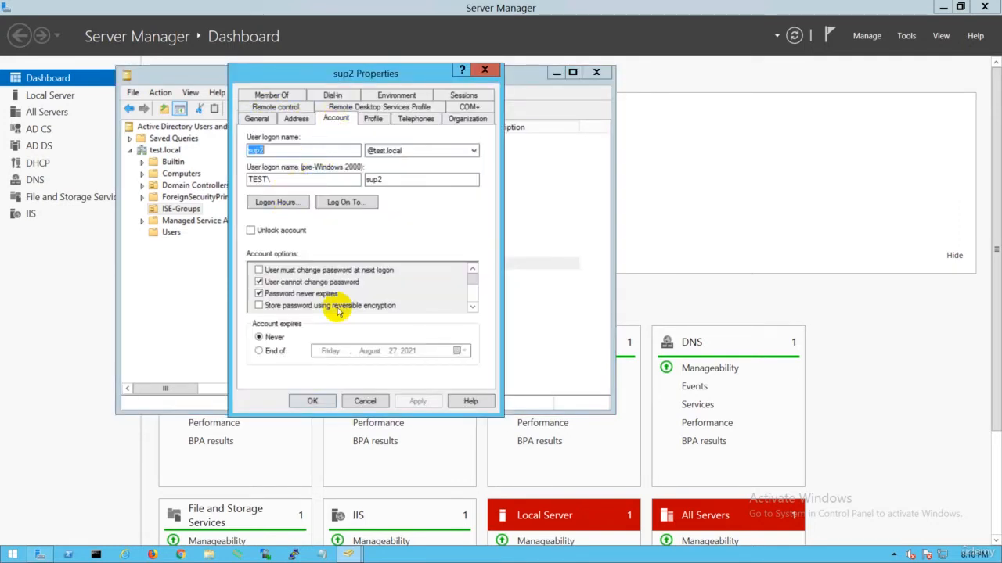
click(363, 401)
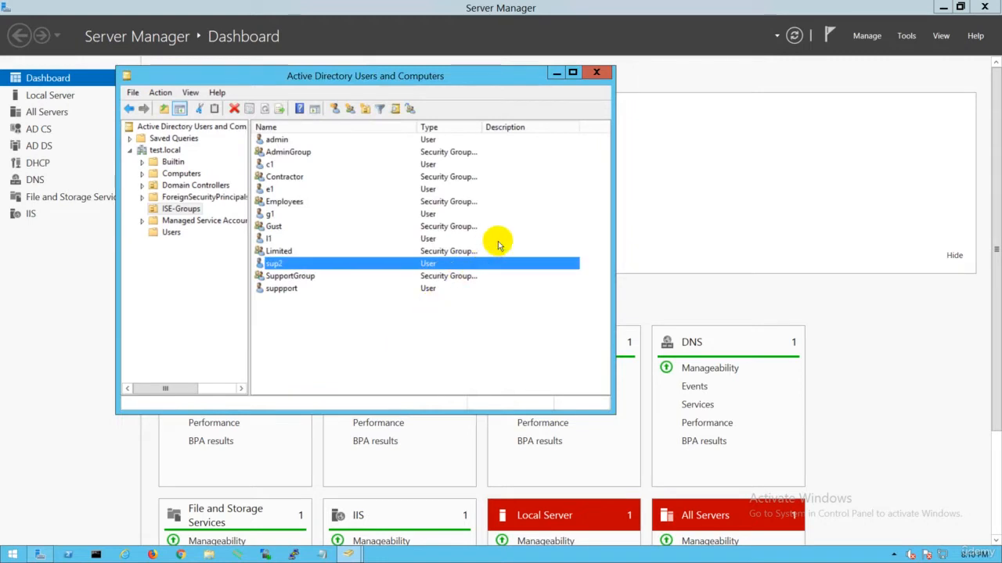
Leave the remote server session, switch to the ISE Active Directory Admin Login PDF and highlight "Role Based Access Control (RBAC) to ISE."
mouse_move(626, 10)
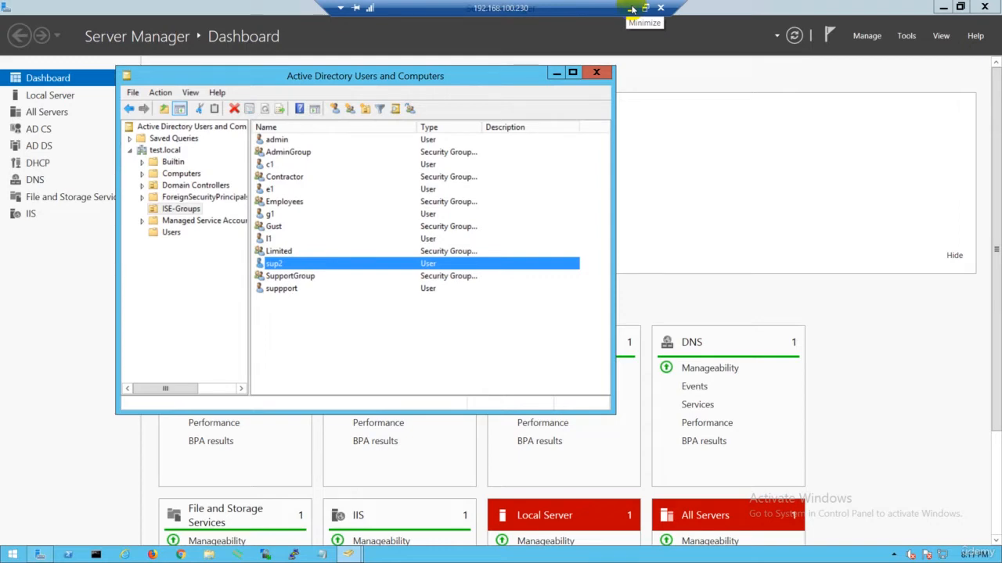
click(631, 9)
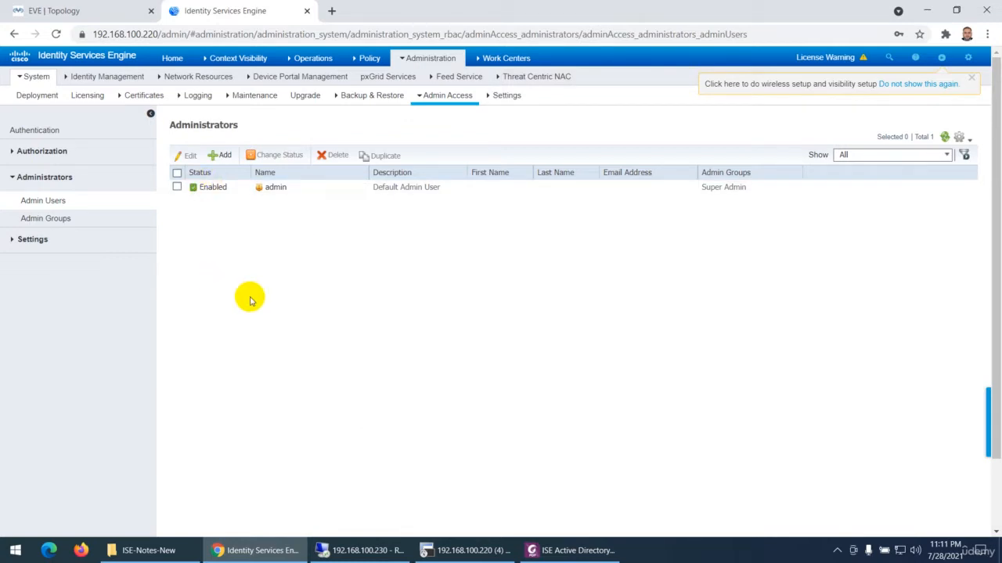
click(571, 551)
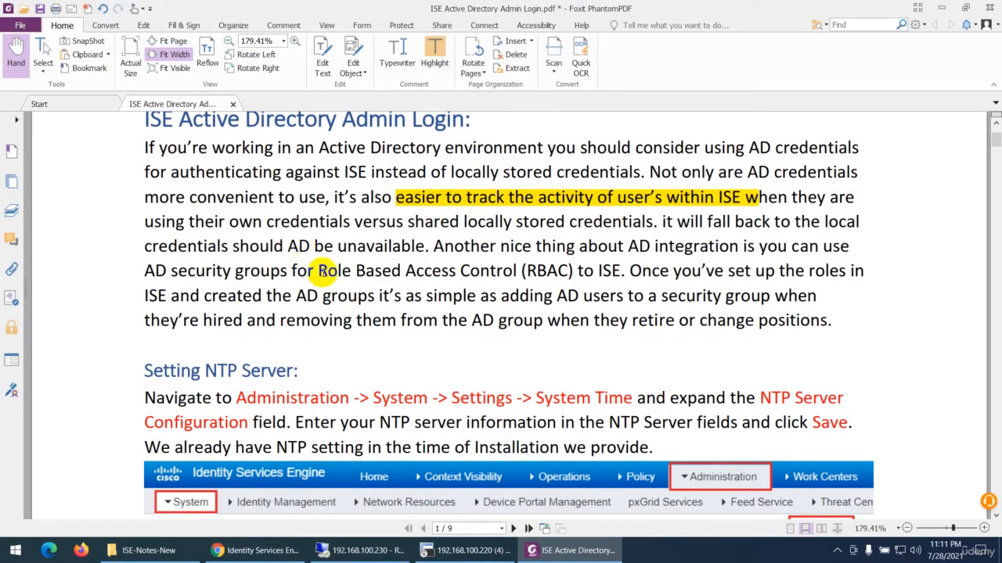
drag(313, 270, 626, 270)
click(434, 57)
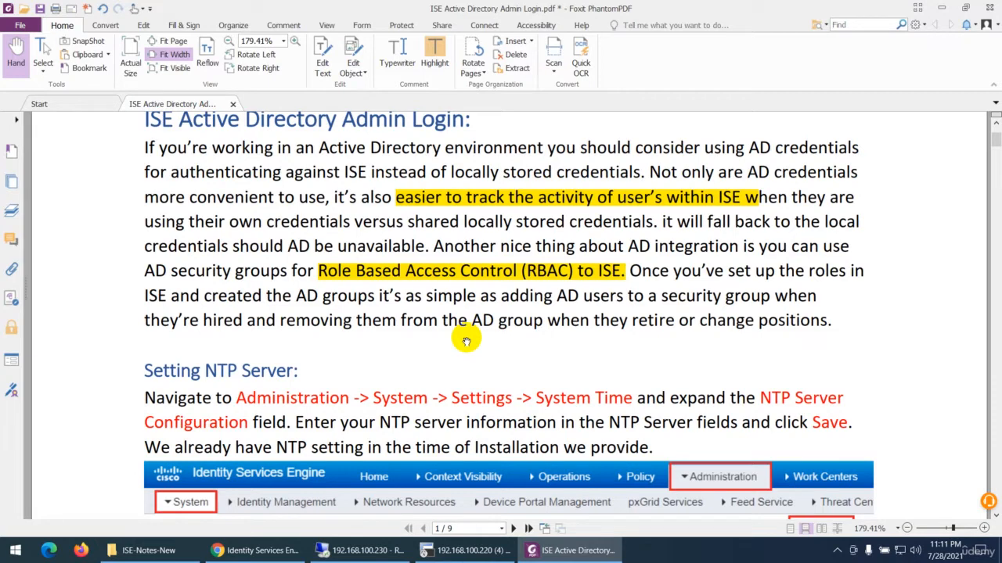
Read the PDF's Setting NTP Server section, switch to Identity Services Engine in Chrome and examine its System Time and DHCP & DNS Services settings
scroll(452, 321, up, 3)
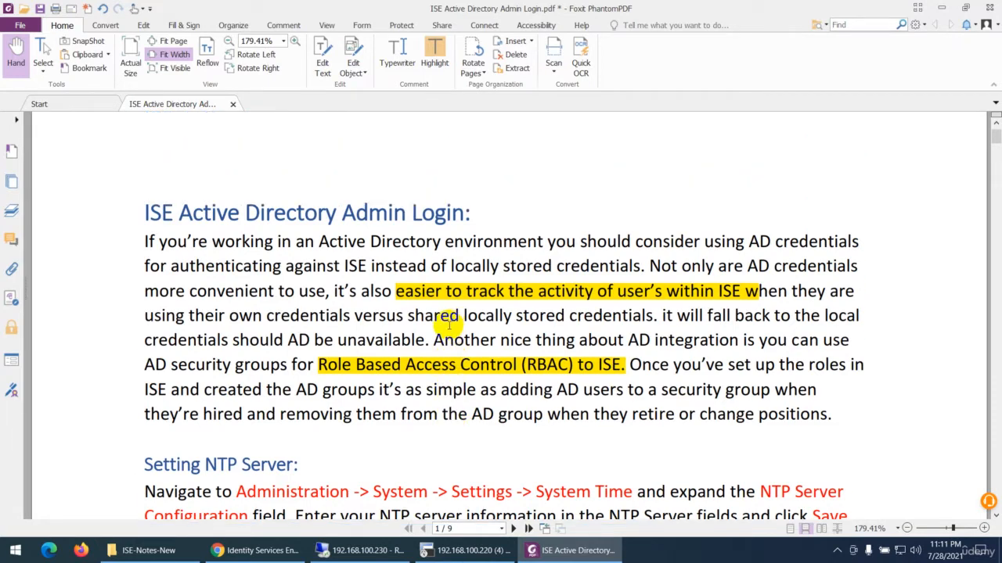
scroll(452, 321, down, 3)
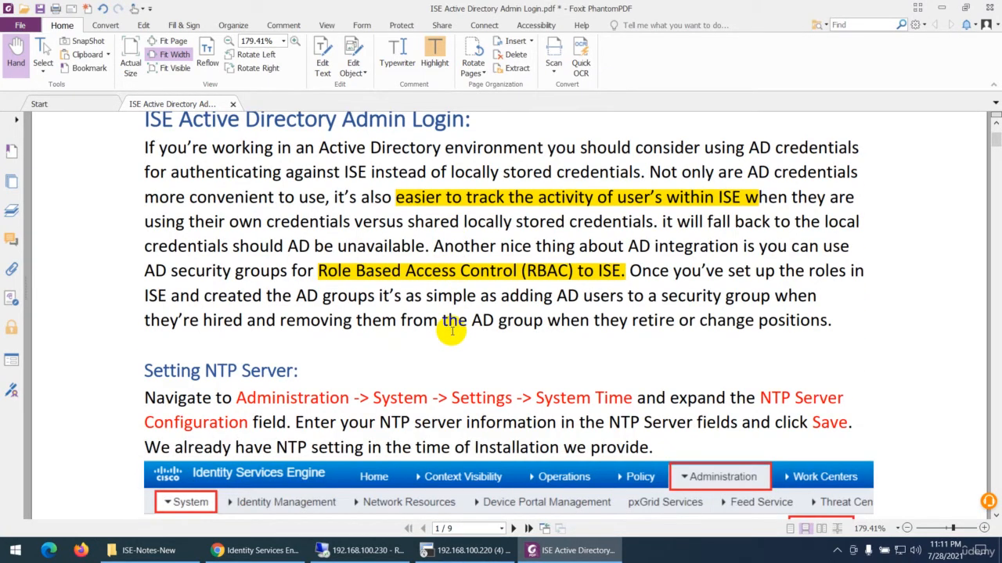
scroll(452, 332, down, 7)
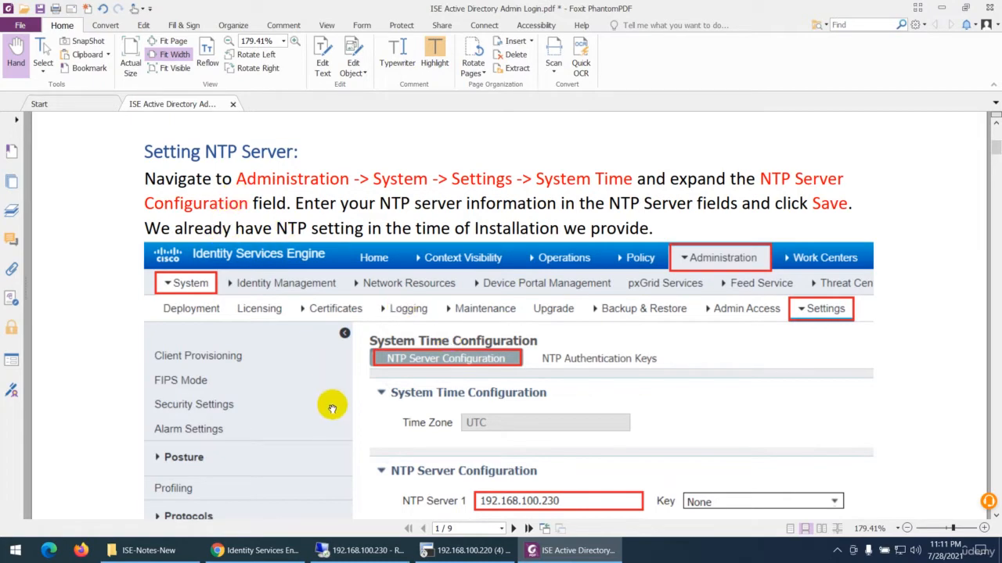
click(260, 548)
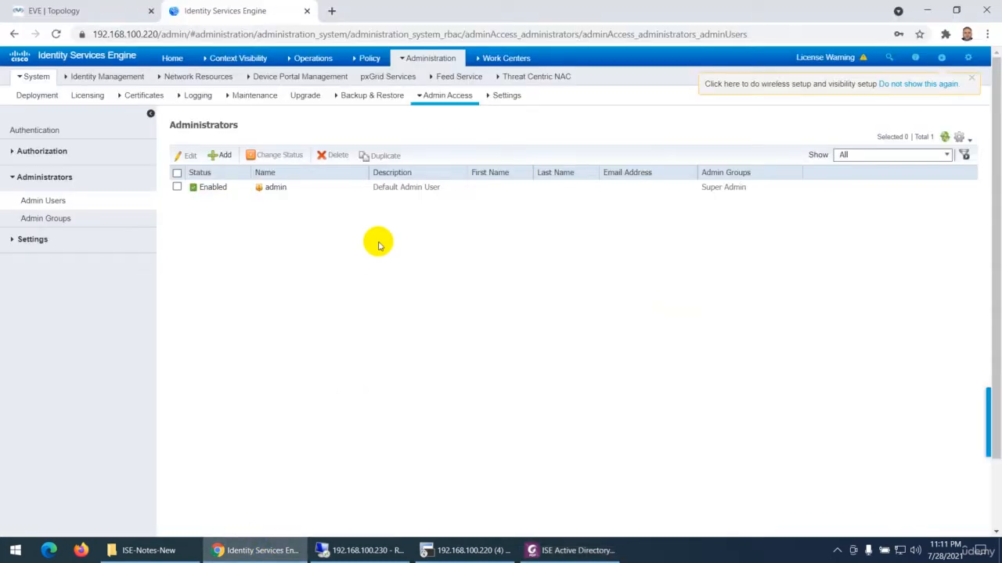
click(501, 95)
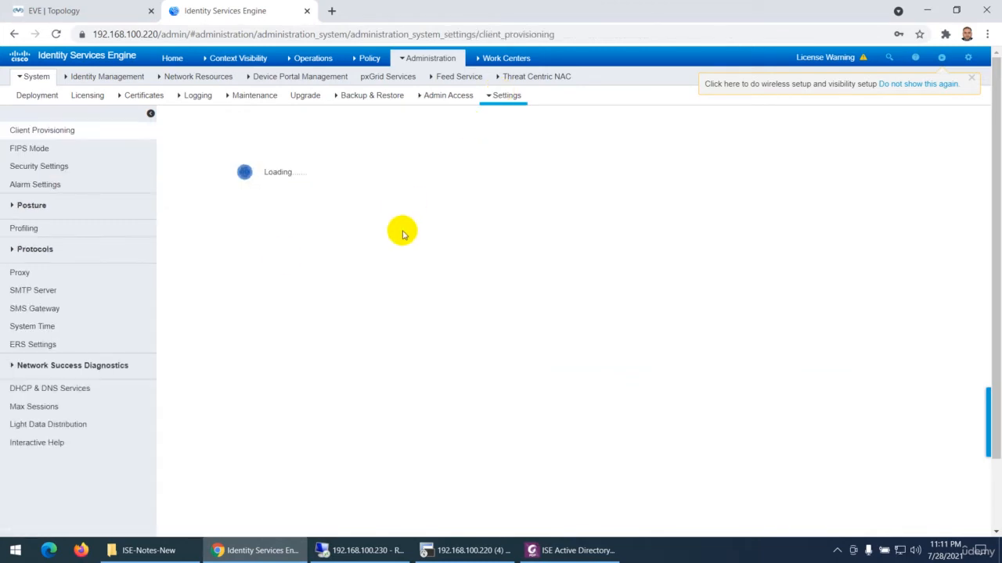
mouse_move(421, 60)
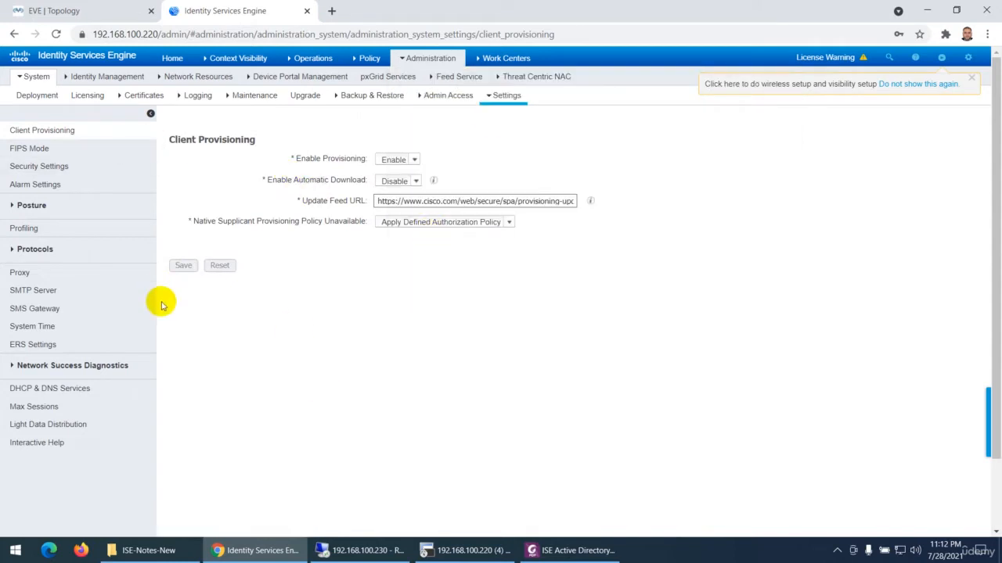
click(32, 328)
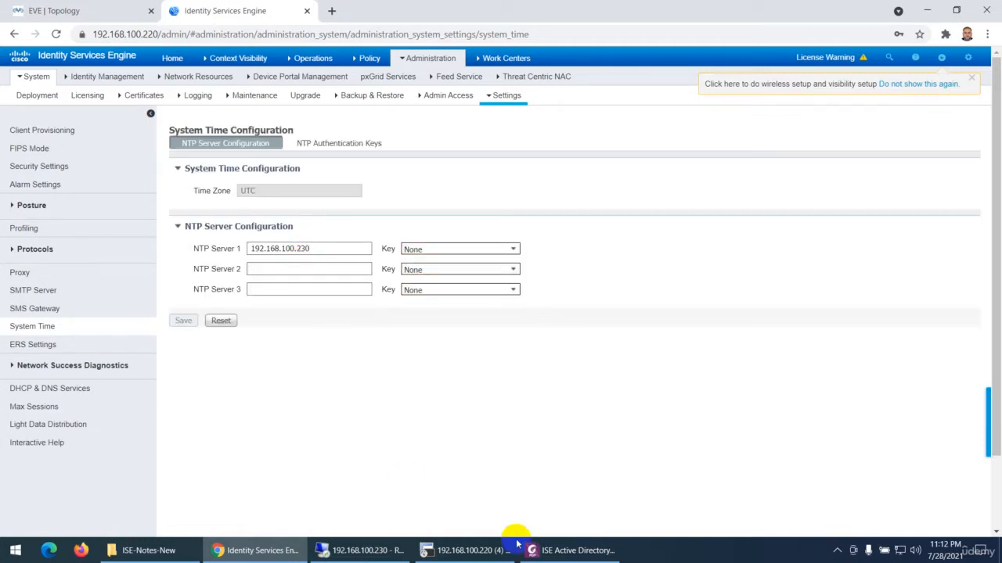
click(84, 393)
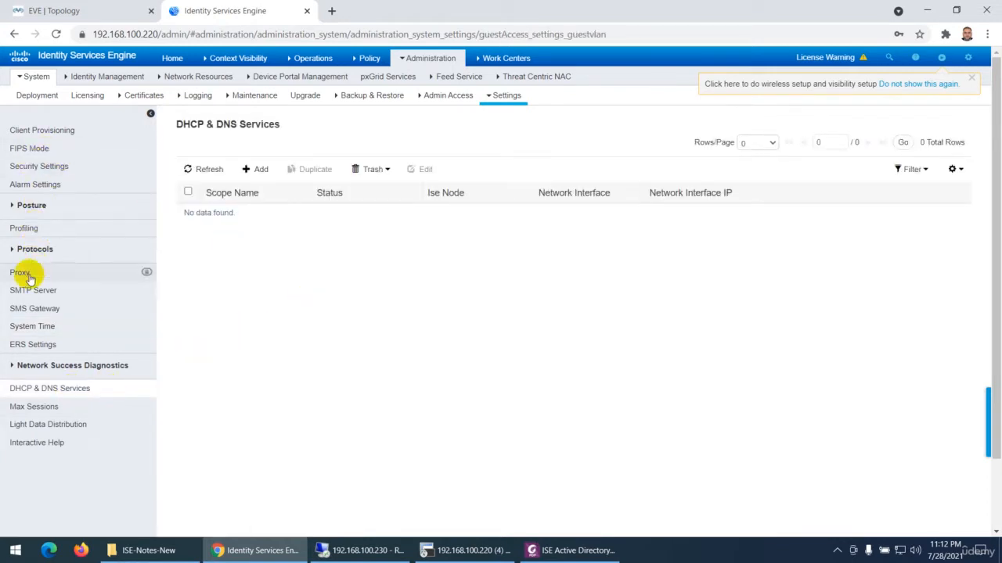
click(27, 328)
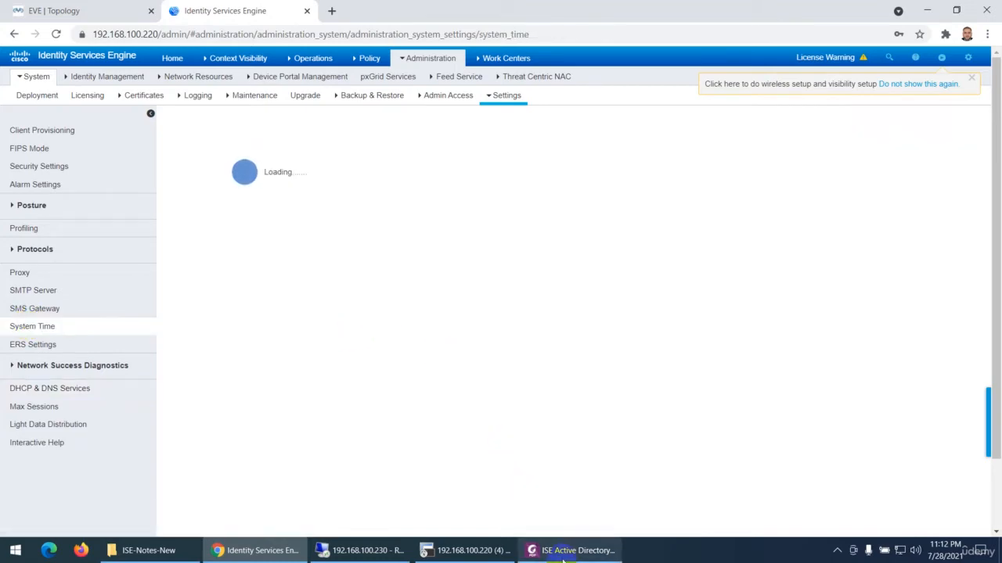
Consult the PDF's Verifying DNS Settings section, then switch to SecureCRT, clear the terminal and check the DNS server with "Show run | include name-ser"
click(571, 550)
scroll(525, 423, down, 10)
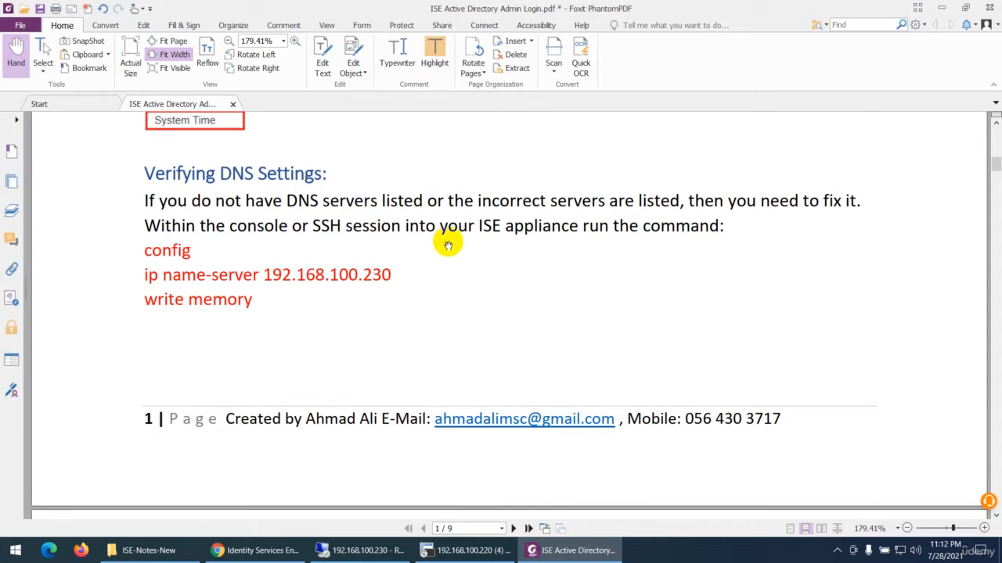
click(467, 550)
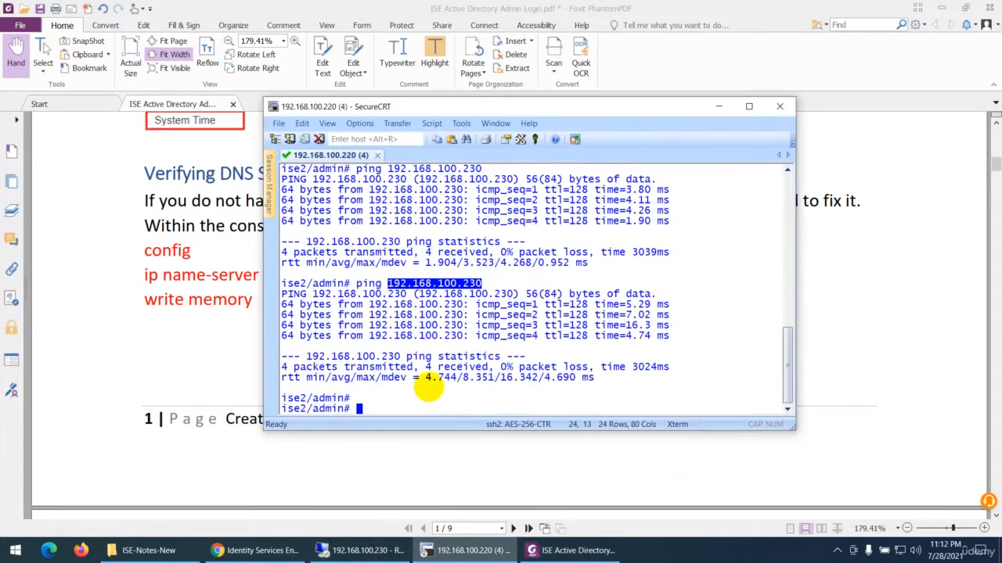
key(Return)
key(ctrl+l)
key(Up)
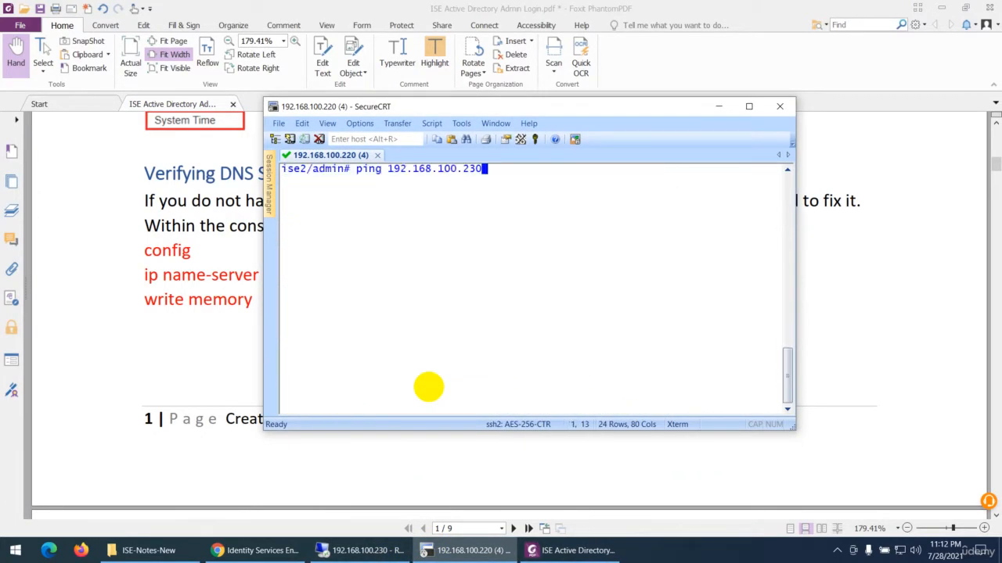
key(Up)
key(Up)
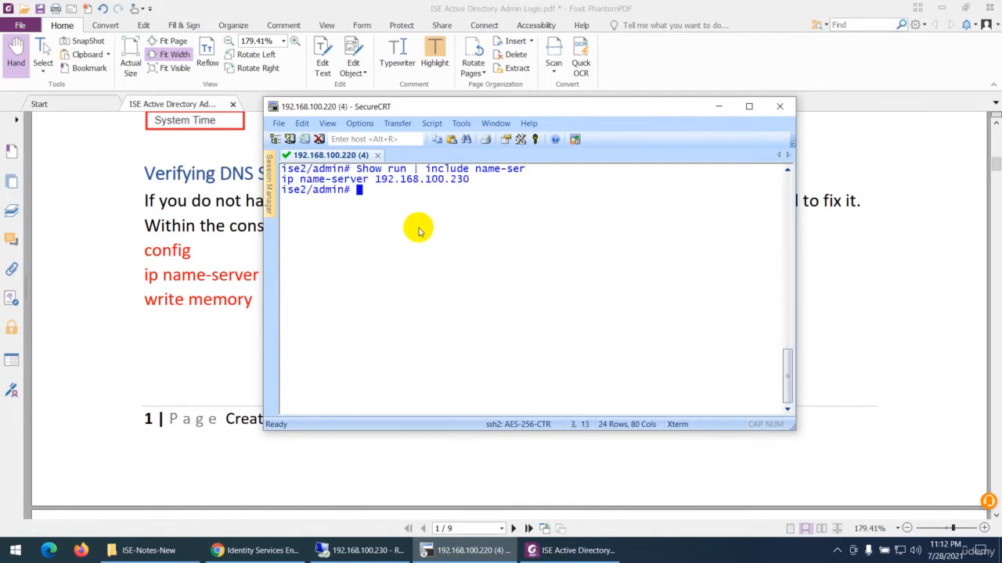
drag(473, 180, 360, 180)
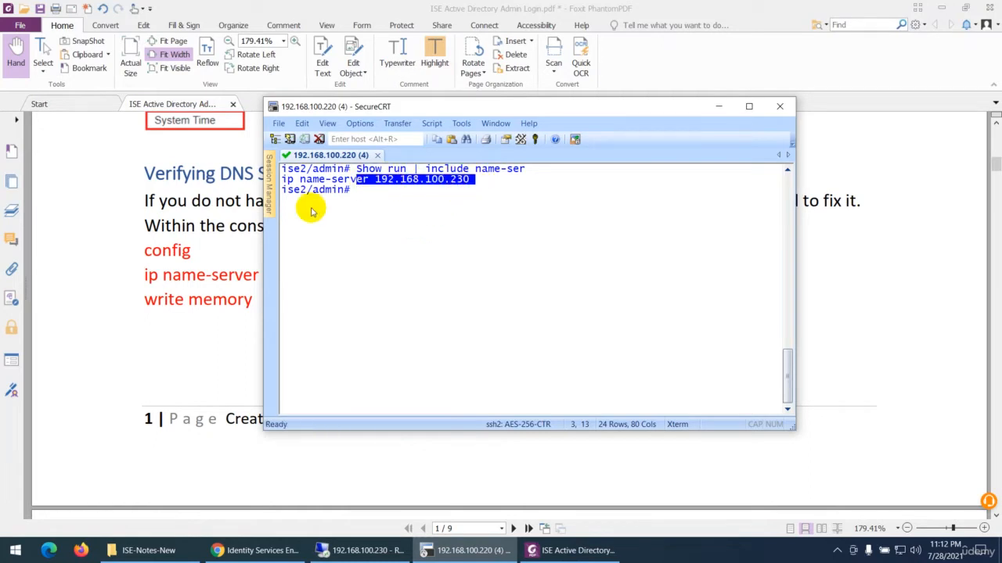
Return to the PDF and review the config and ip name-server 192.168.100.230 commands under Verifying DNS Settings
click(197, 252)
scroll(224, 257, down, 2)
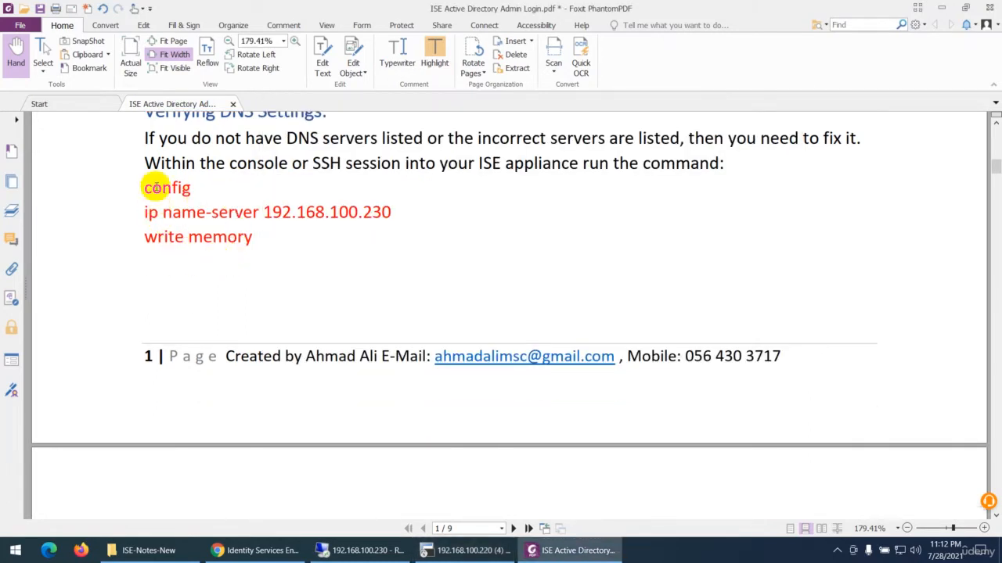
drag(142, 188, 197, 188)
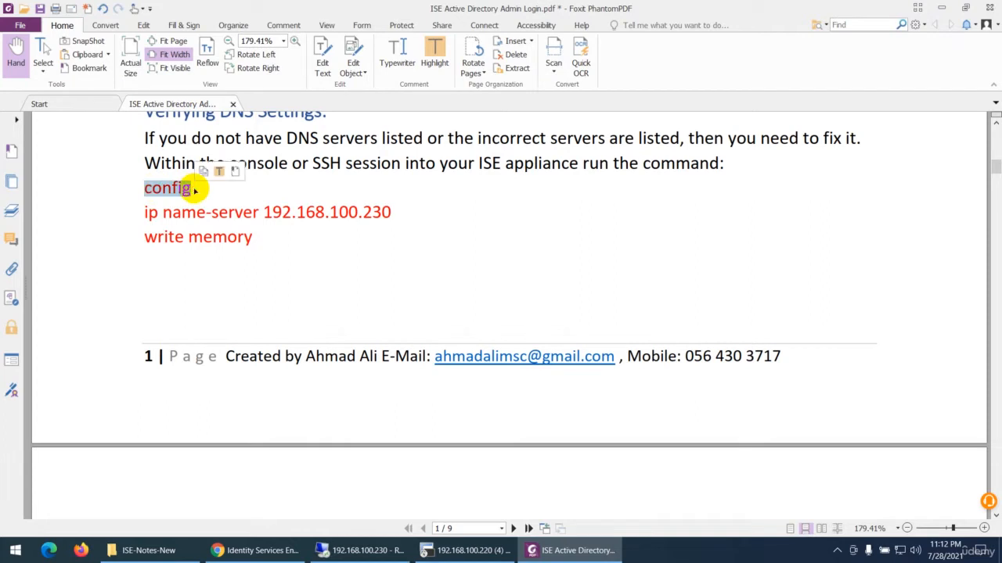
click(147, 212)
drag(149, 212, 391, 213)
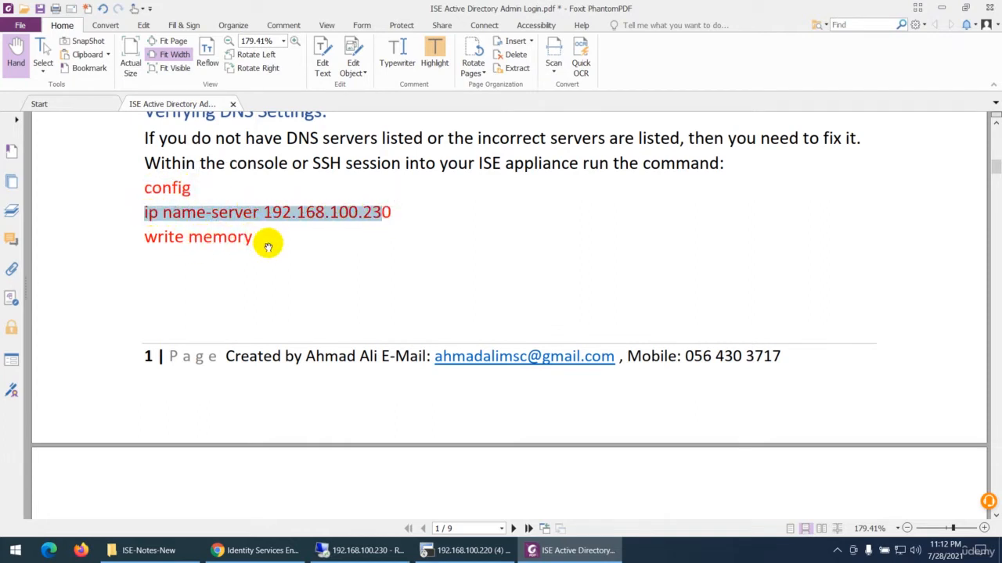
Read on from Verifying DNS Settings to the Joining Active Directory Domain section of the PDF
scroll(267, 247, up, 3)
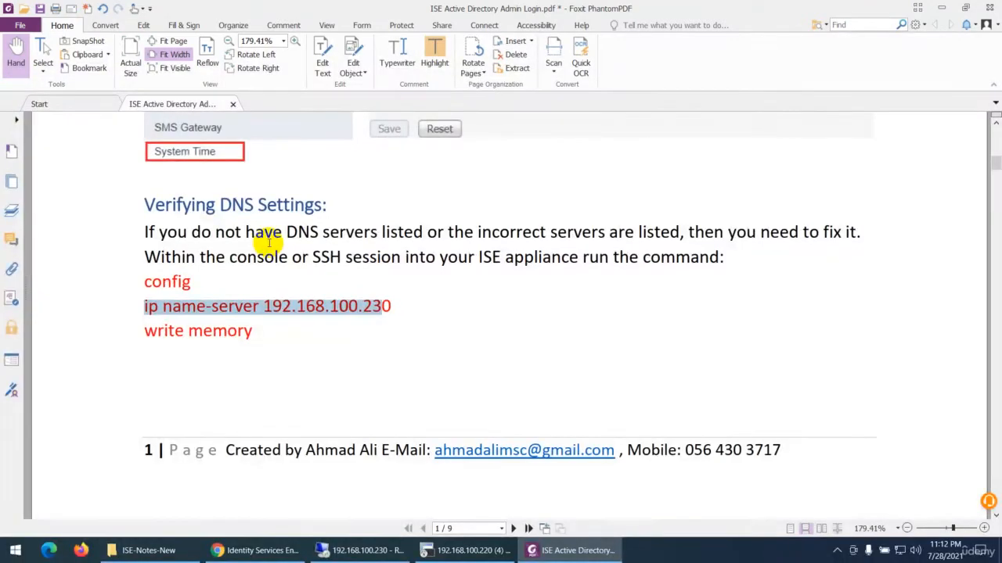
scroll(265, 248, down, 4)
scroll(265, 248, down, 10)
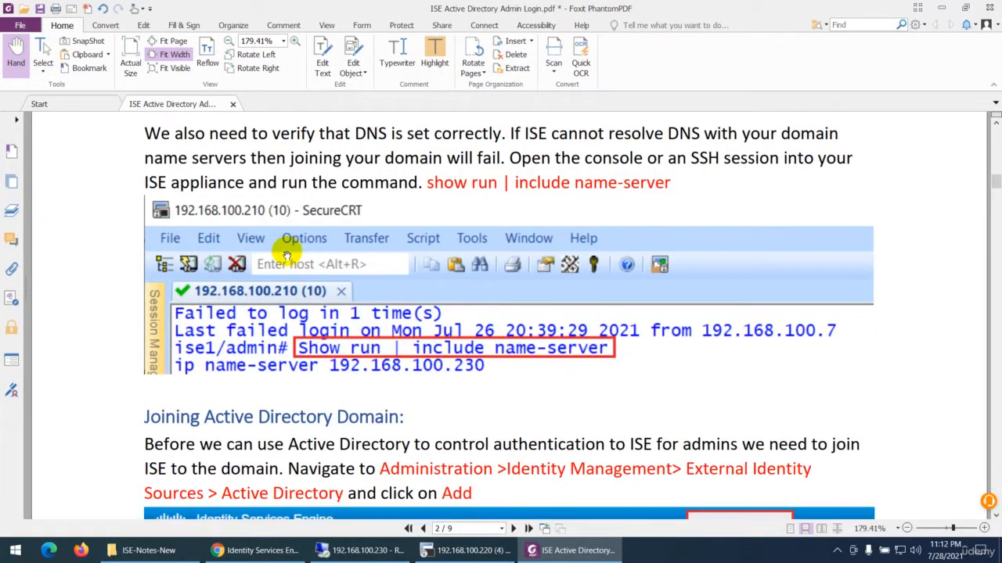
scroll(287, 255, down, 4)
scroll(365, 313, down, 3)
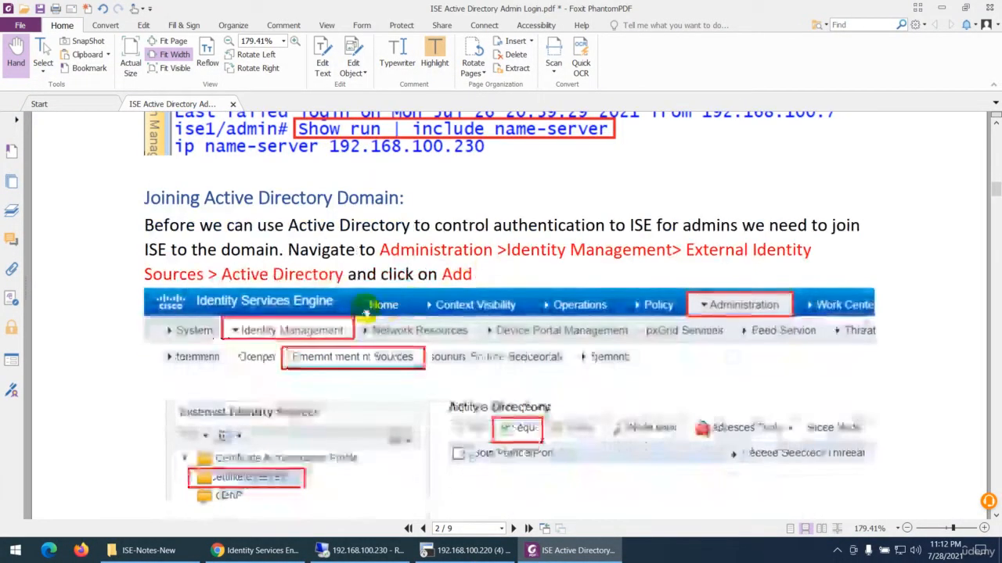
scroll(362, 307, down, 2)
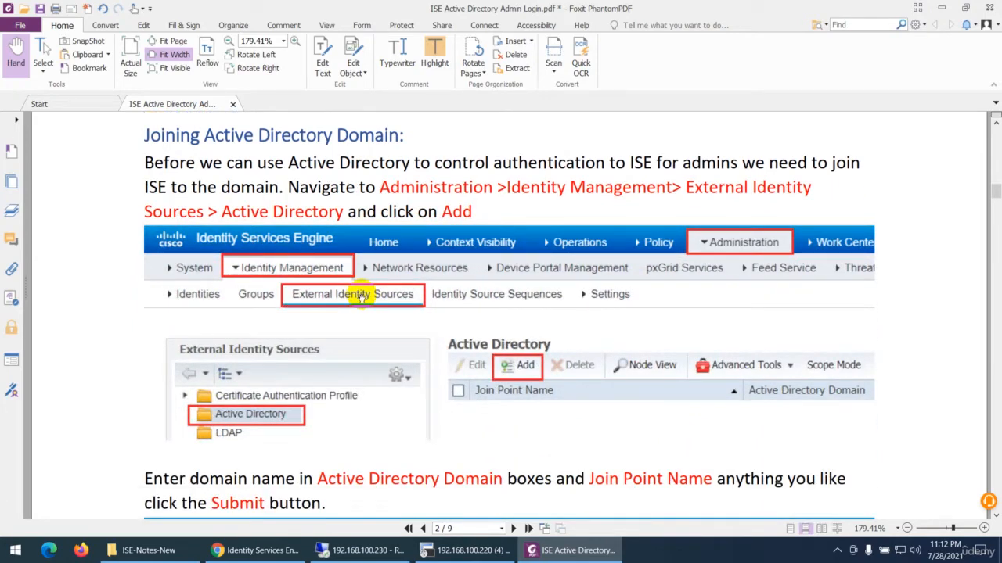
Switch to Identity Services Engine in Chrome, open Active Directory under External Identity Sources and view the blank form for adding a join point
click(276, 550)
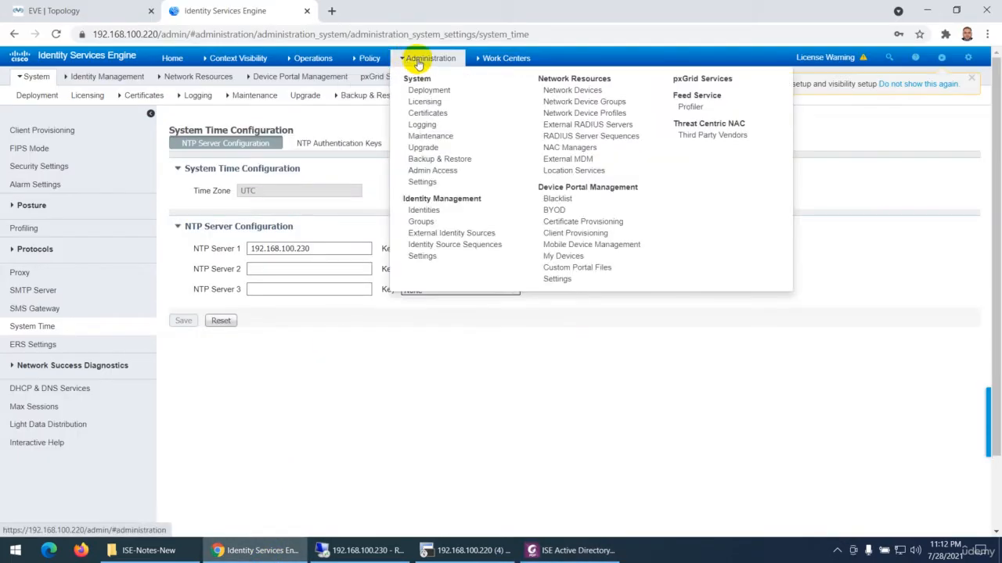
click(443, 233)
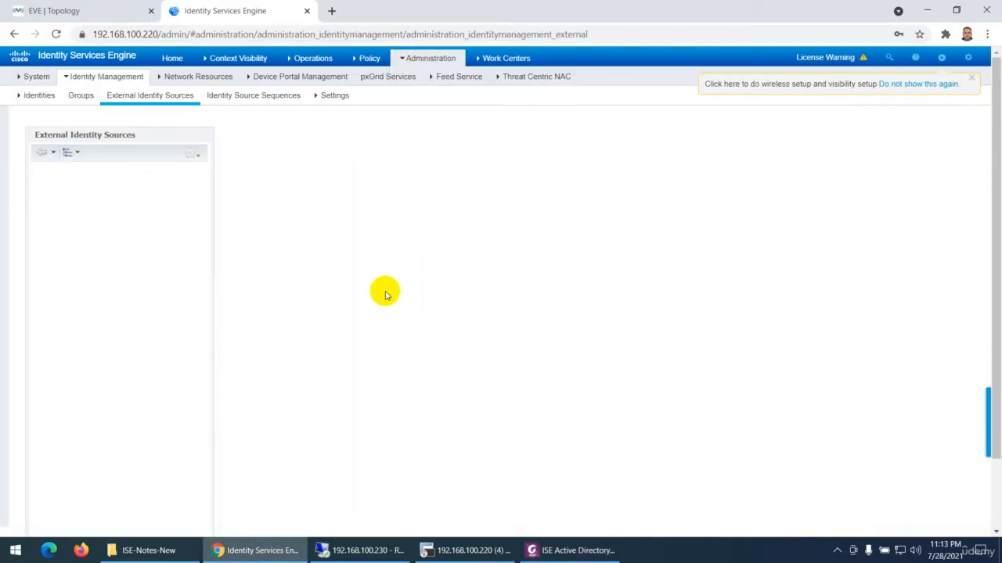
click(83, 181)
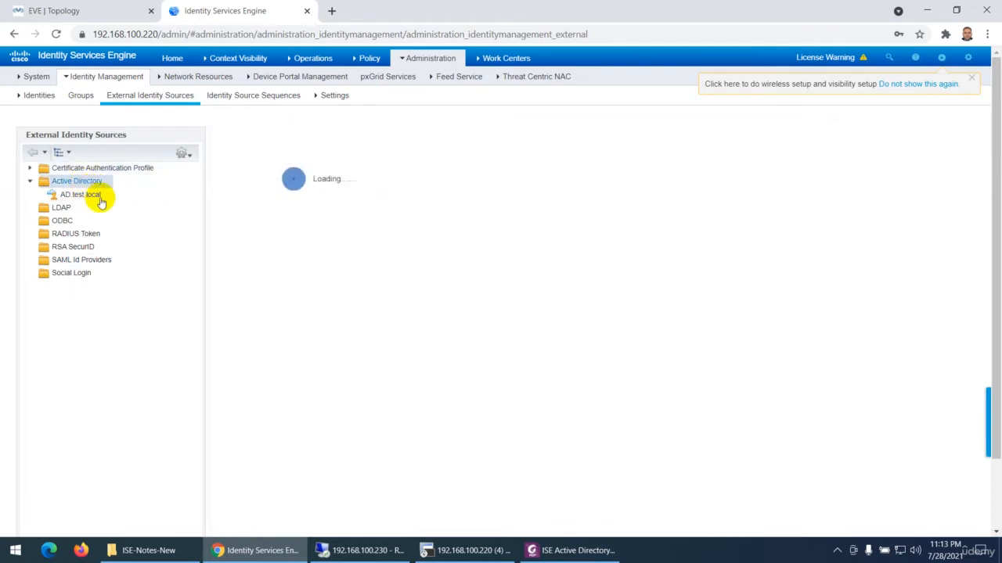
click(89, 194)
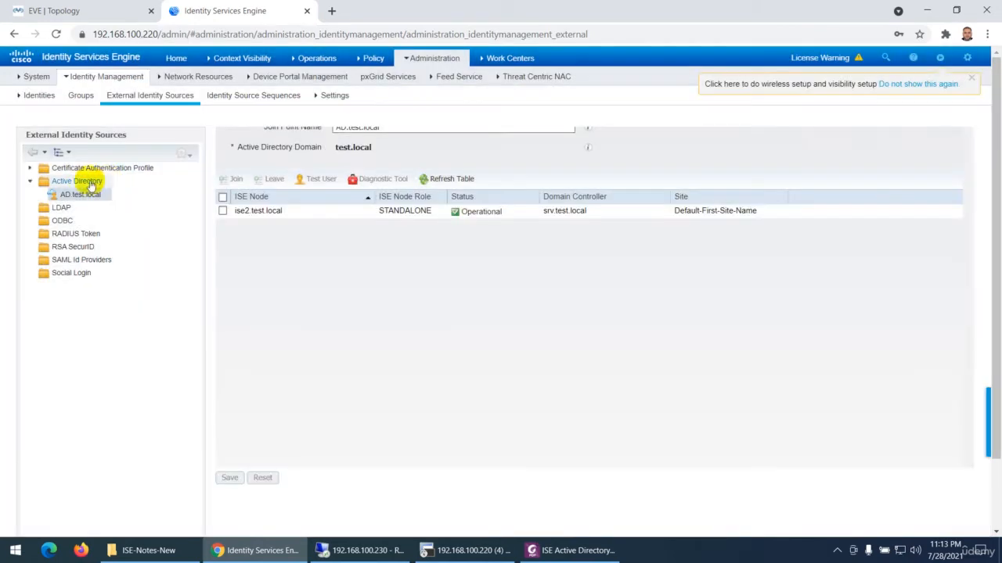
click(85, 181)
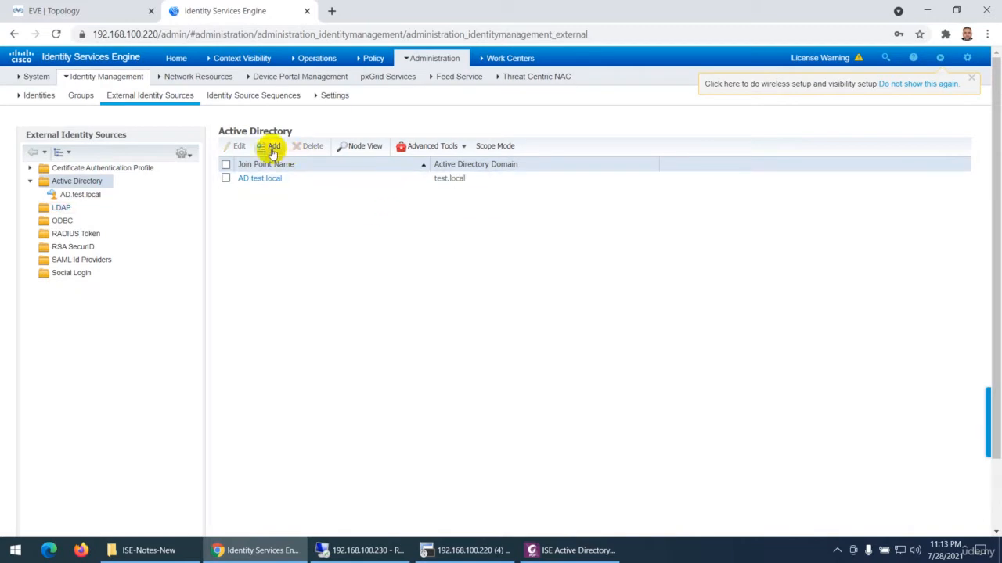
click(273, 147)
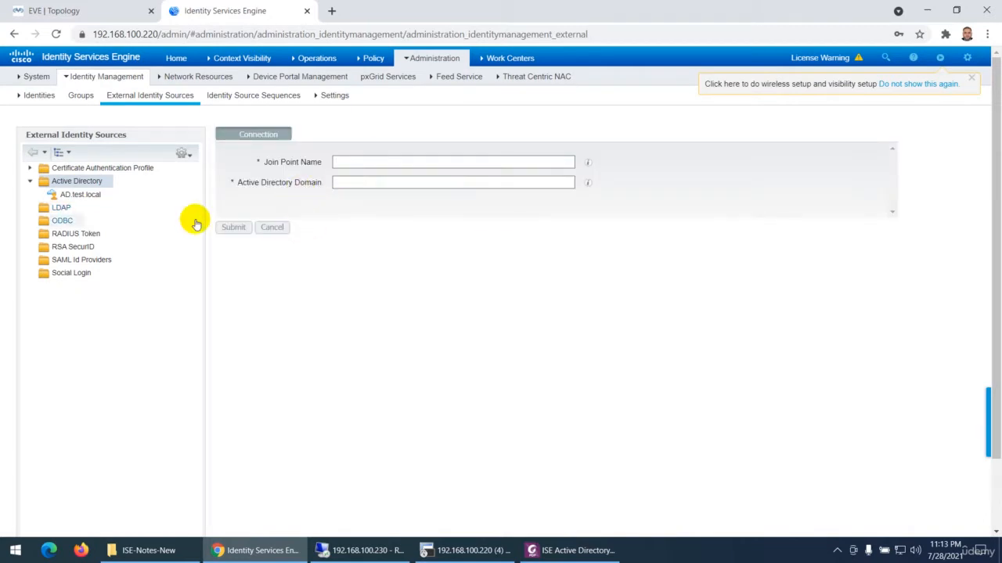
Examine the AD.test.local join point's connection status and its Groups list, opening the AdminGroup entry
click(81, 194)
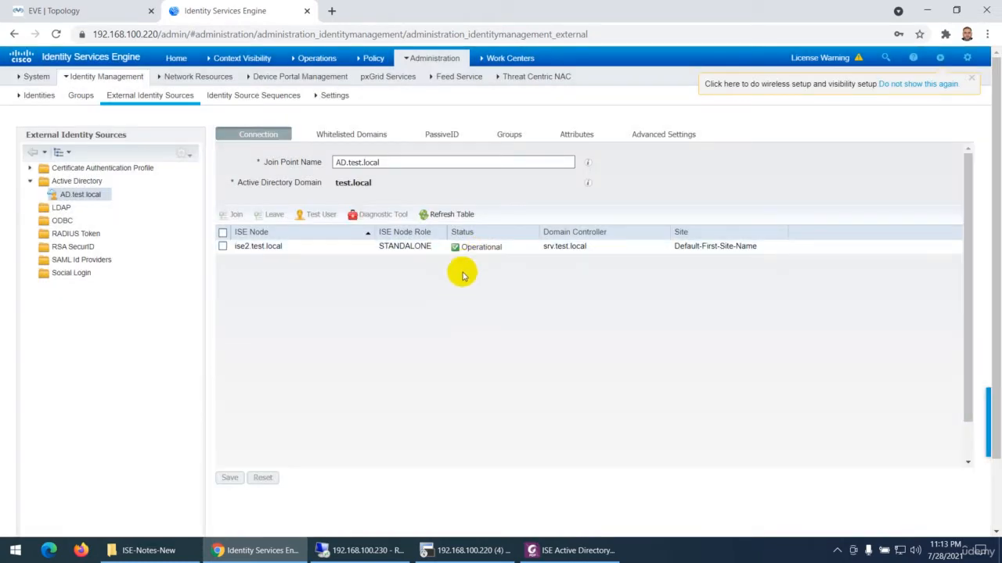
click(503, 139)
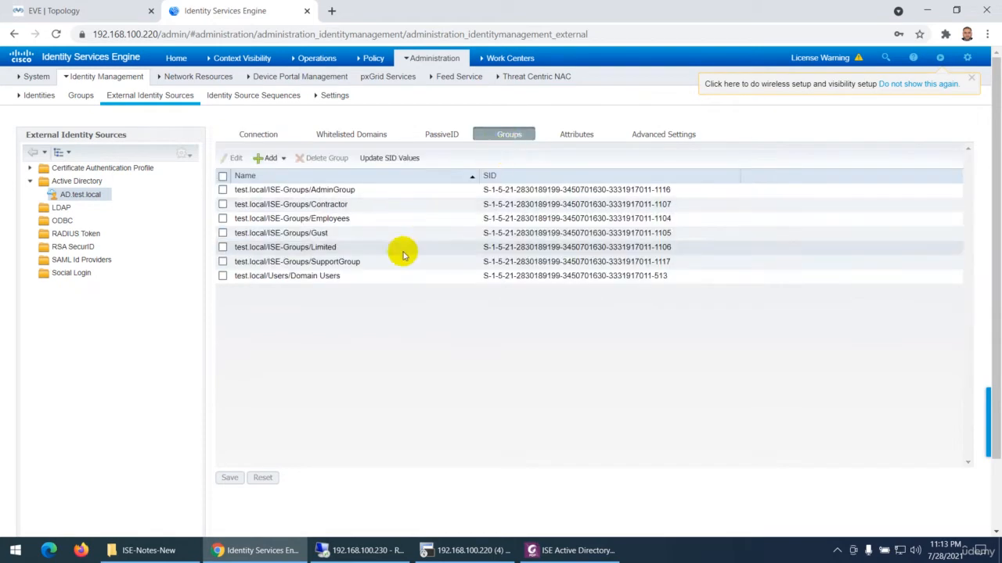
double_click(309, 195)
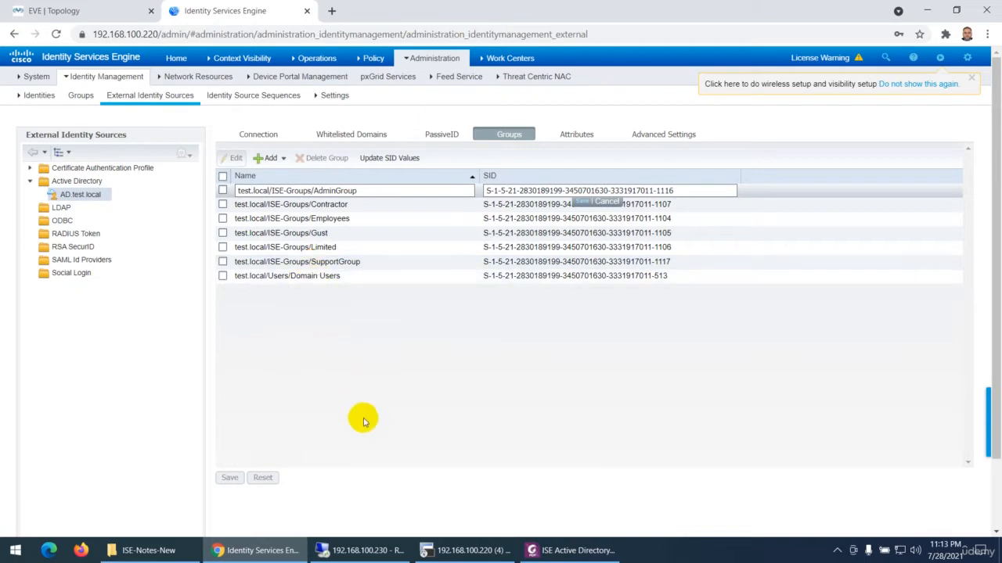
Return to the ISE Active Directory Admin Login PDF and highlight the heading "Joining Active Directory Domain"
click(562, 550)
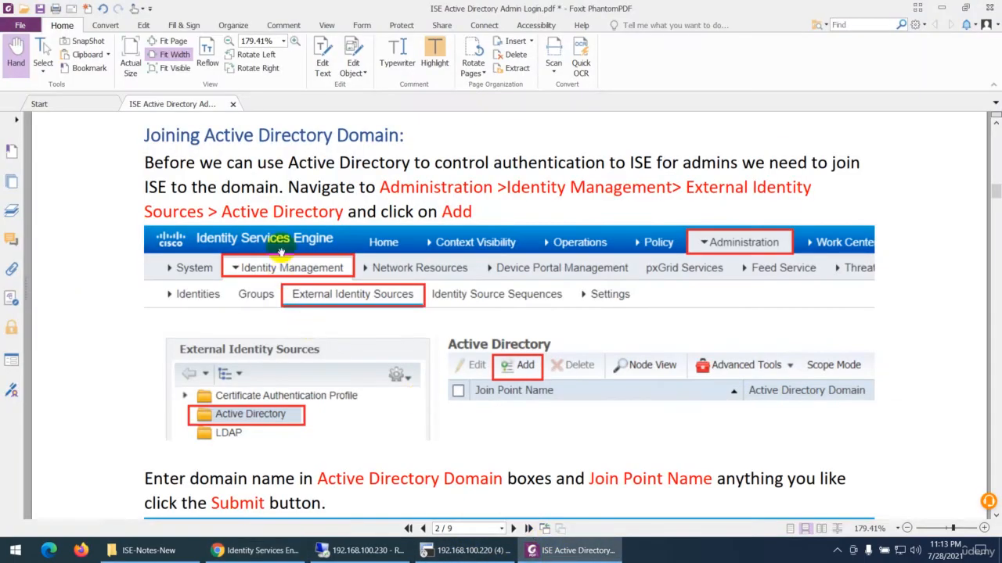
drag(144, 136, 401, 136)
click(432, 56)
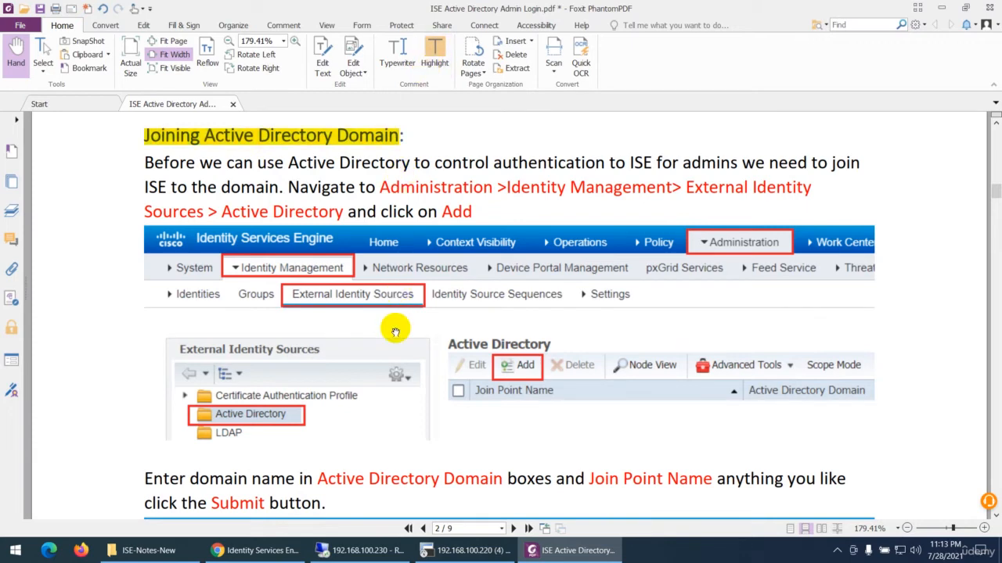
Review the PDF's instructions for submitting the join point and joining ISE nodes to test.local, up to Create Groups and Users
scroll(390, 327, down, 3)
scroll(387, 330, down, 5)
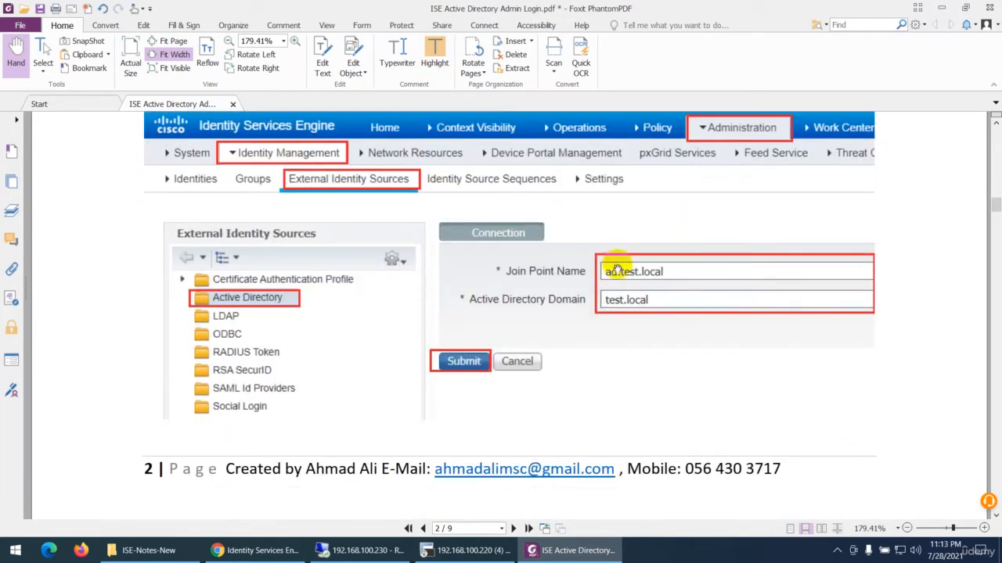
scroll(591, 305, down, 1)
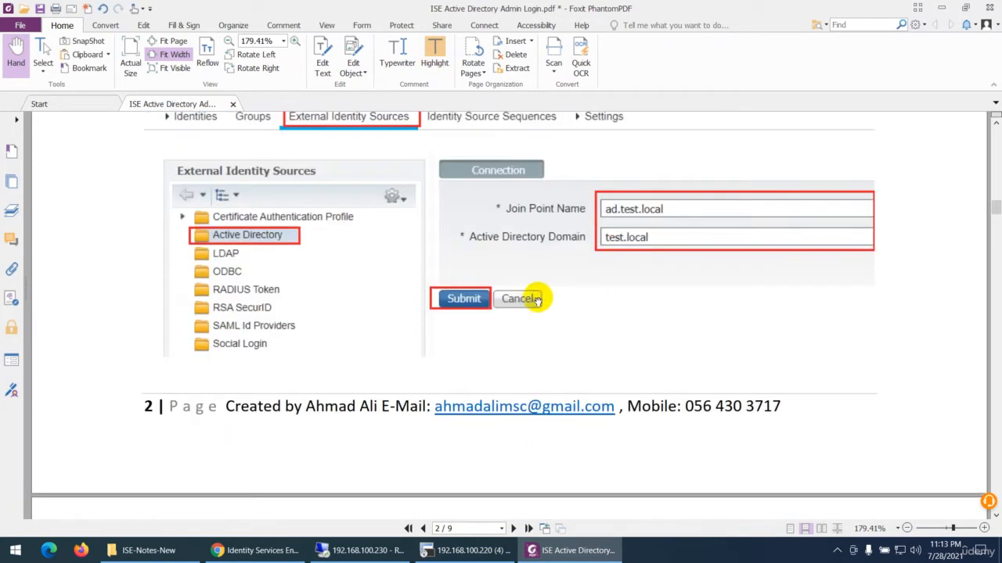
scroll(485, 301, down, 7)
scroll(444, 307, down, 2)
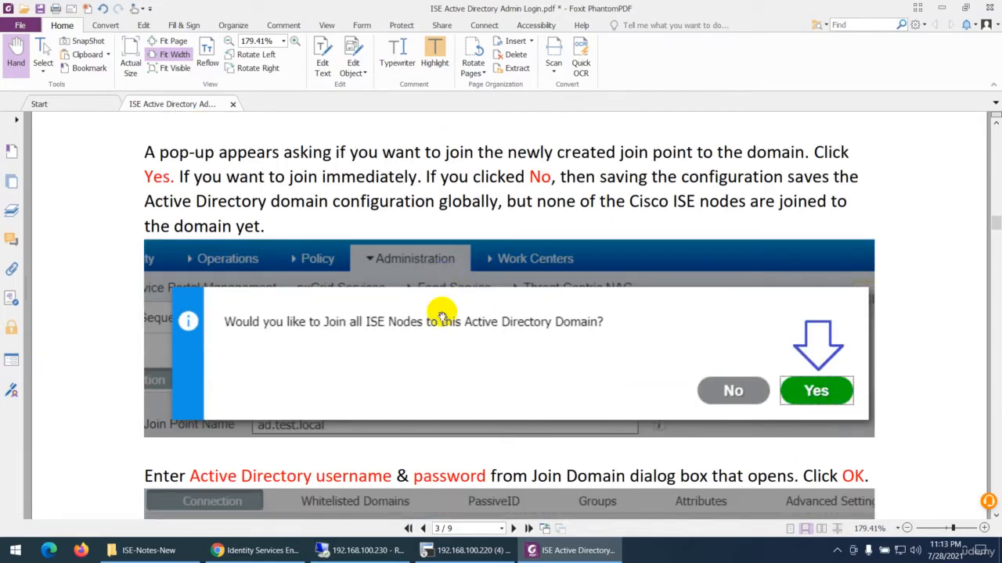
scroll(443, 253, down, 8)
scroll(517, 292, down, 18)
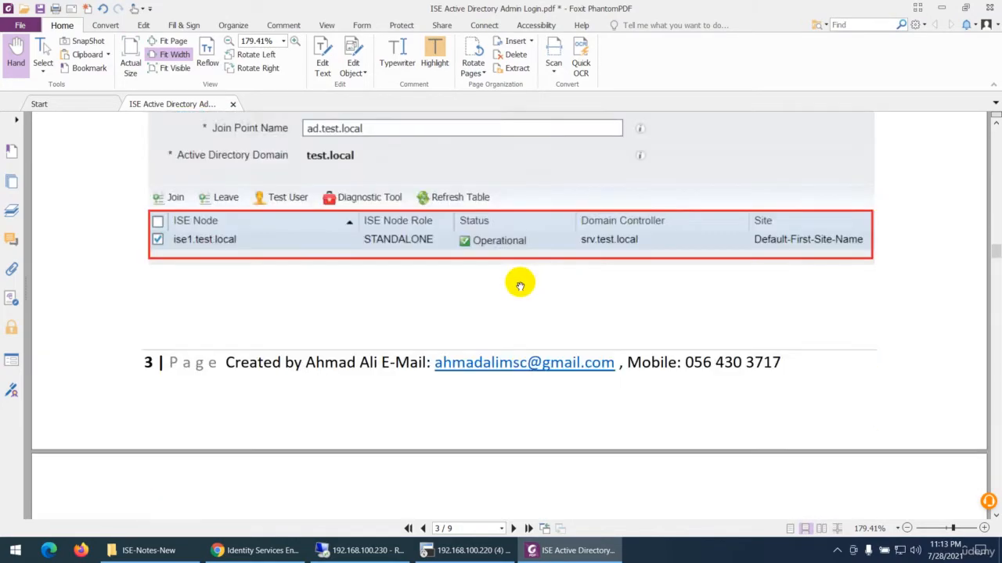
scroll(413, 266, down, 1)
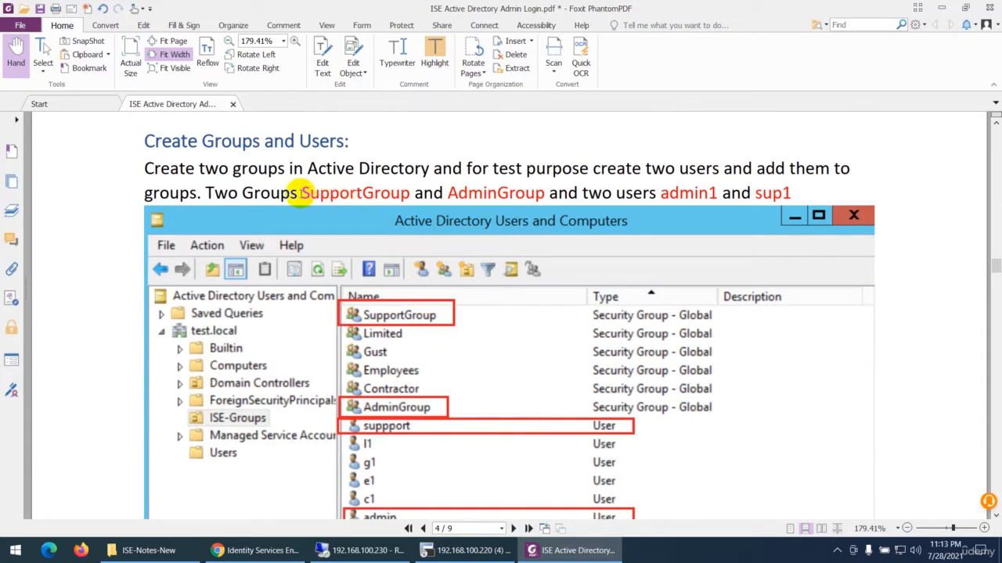
Highlight "SupportGroup" and "admin1 and sup1" in the Create Groups and Users paragraph
drag(300, 193, 544, 193)
click(434, 56)
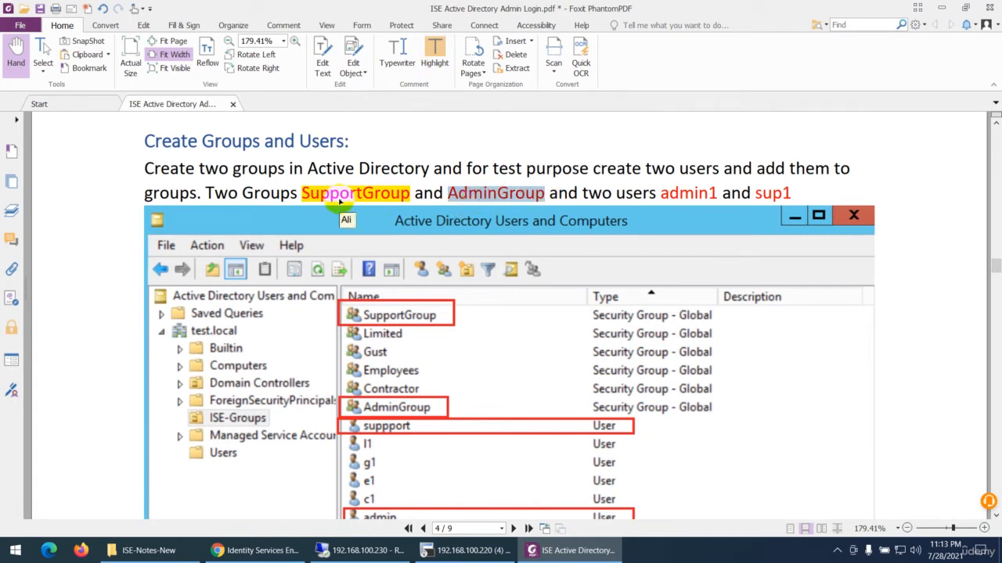
click(662, 194)
drag(662, 194, 792, 195)
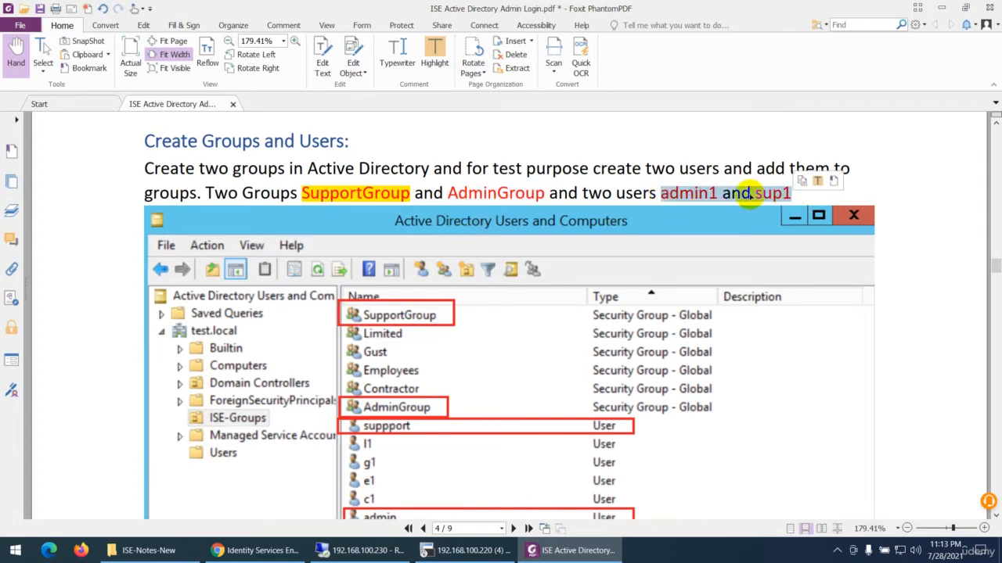
click(436, 56)
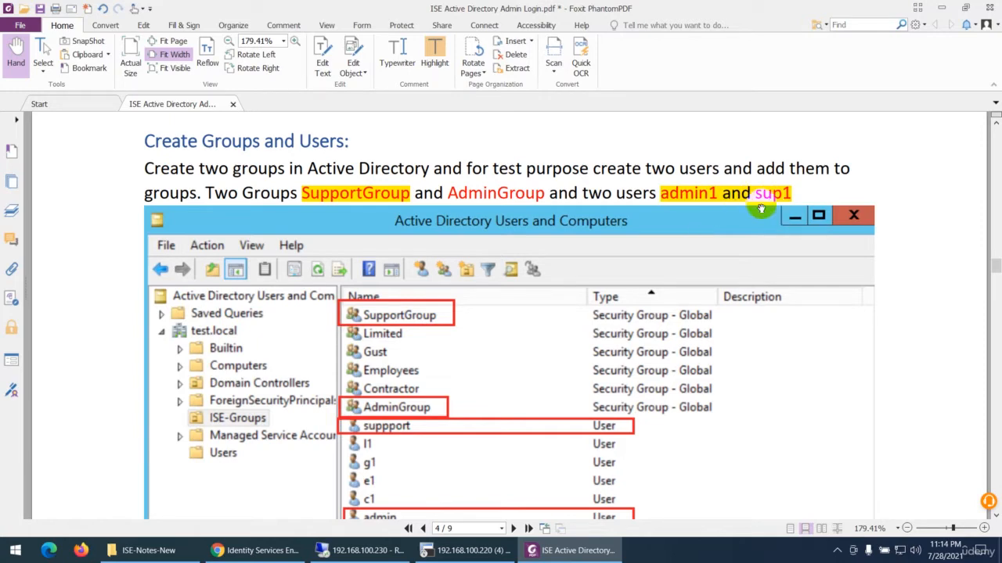
Read the PDF's instructions for adding Active Directory groups to ISE with Select Groups From Directory
scroll(537, 269, down, 3)
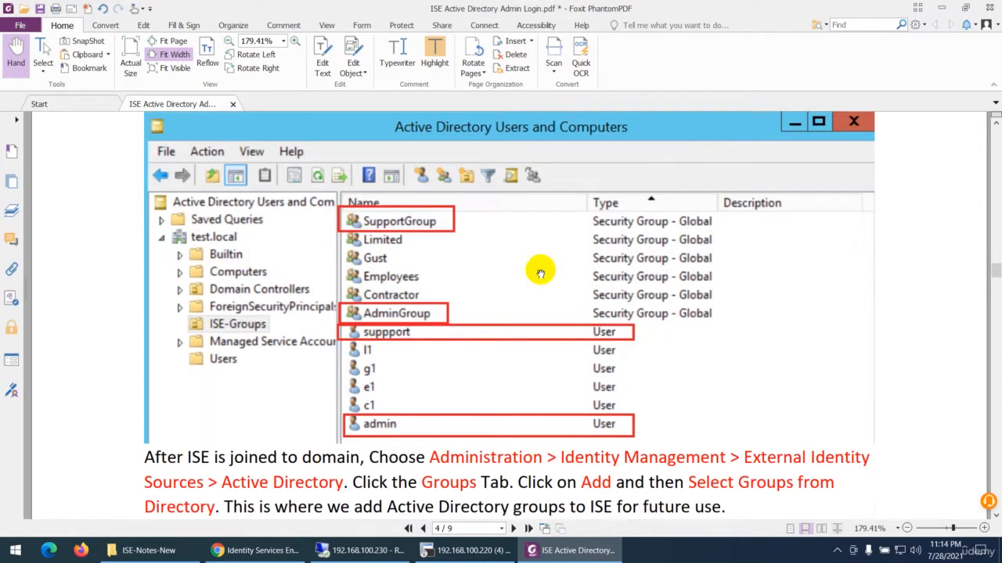
scroll(445, 235, down, 5)
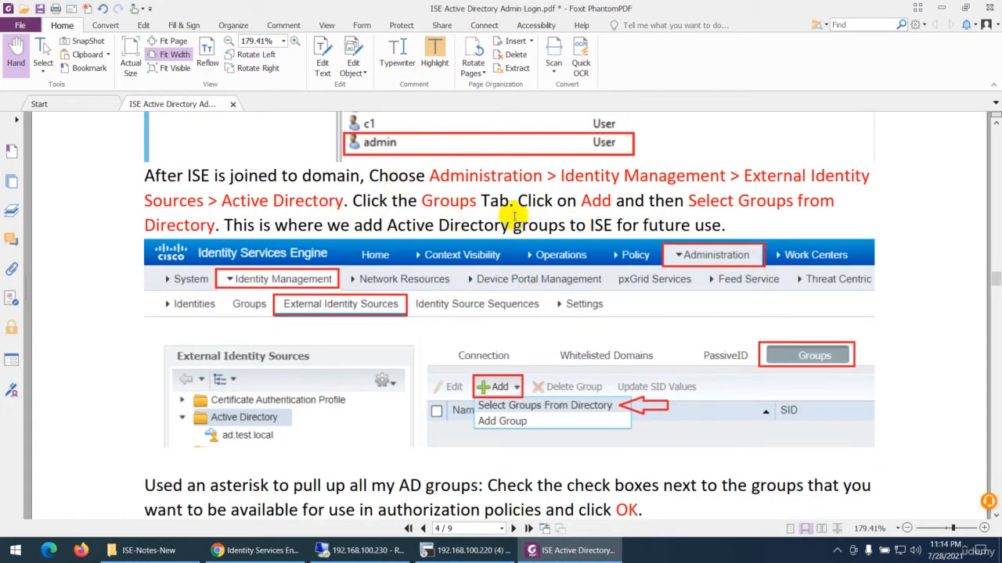
scroll(509, 257, down, 3)
scroll(503, 294, down, 6)
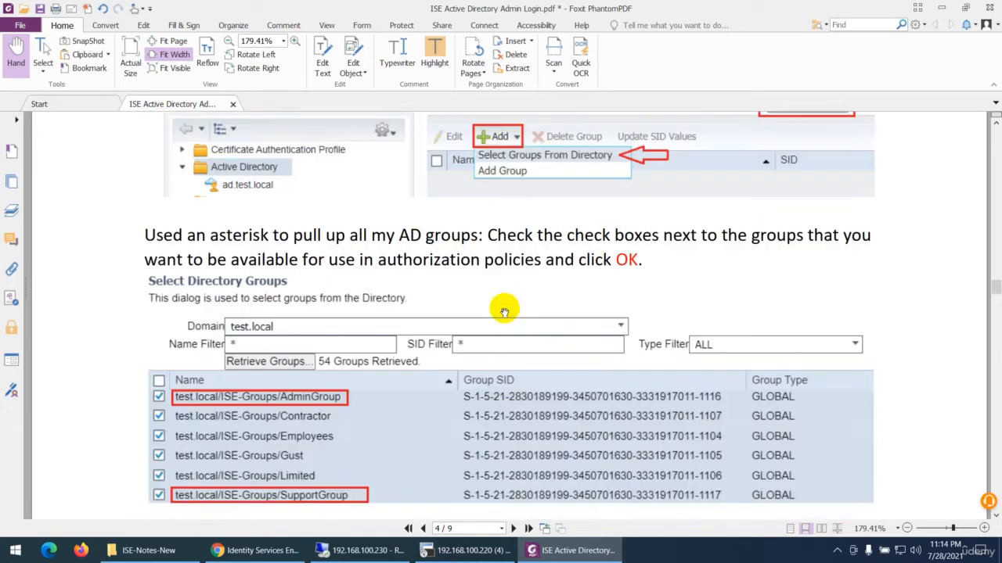
Switch to Identity Services Engine in Chrome, retrieve the test.local directory groups with the * name filter and accept the checked ISE-Groups entries
click(258, 550)
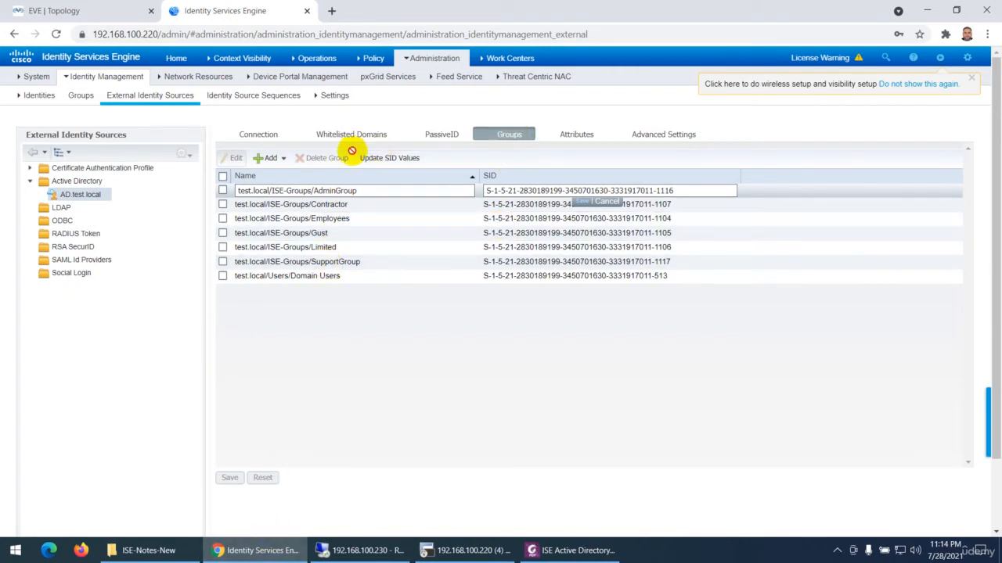
click(280, 159)
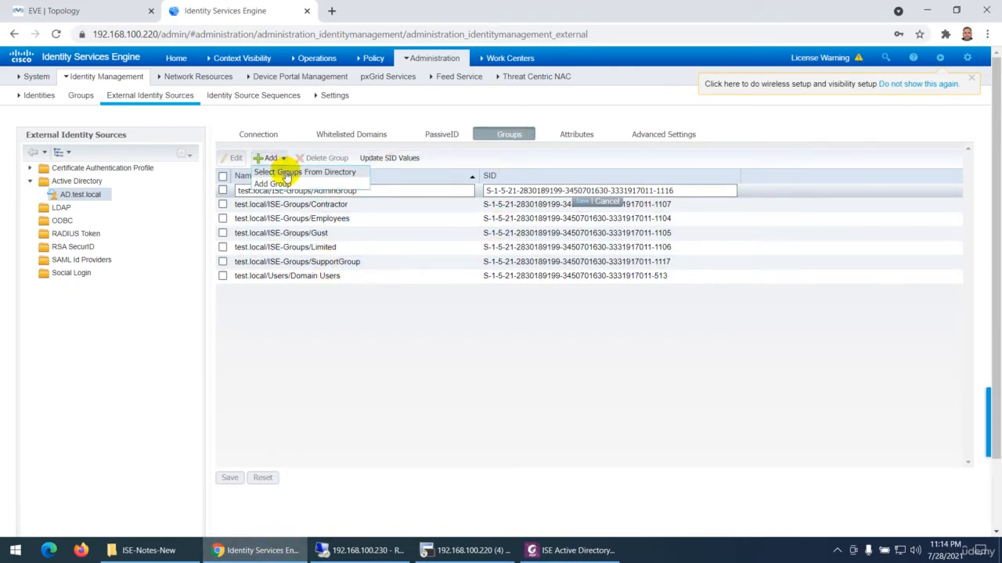
click(286, 173)
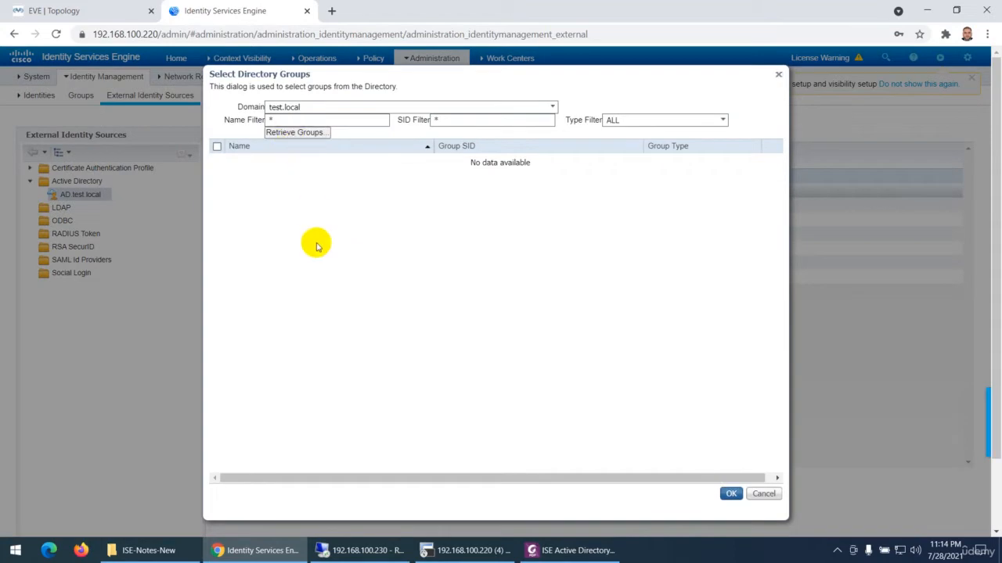
click(300, 133)
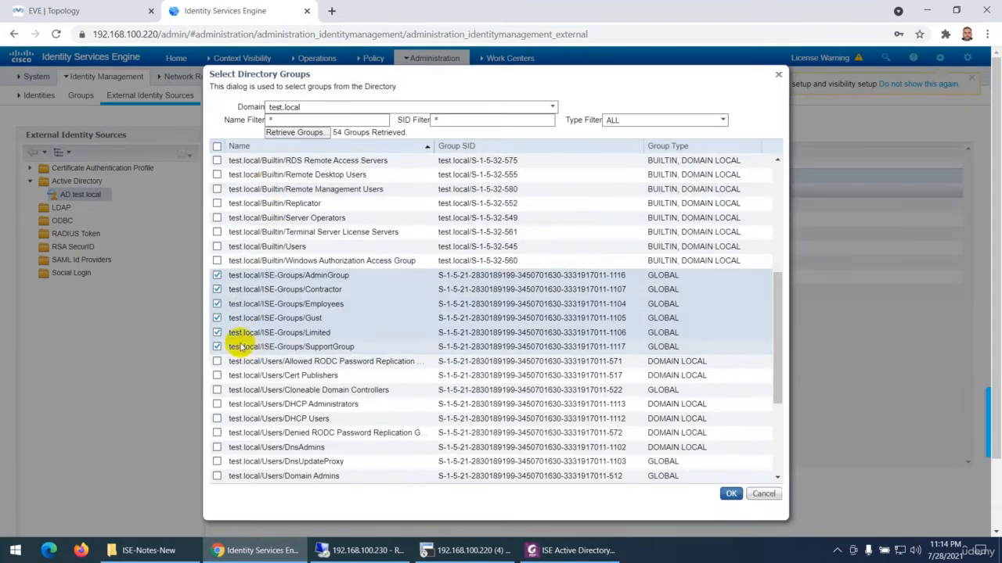
click(731, 494)
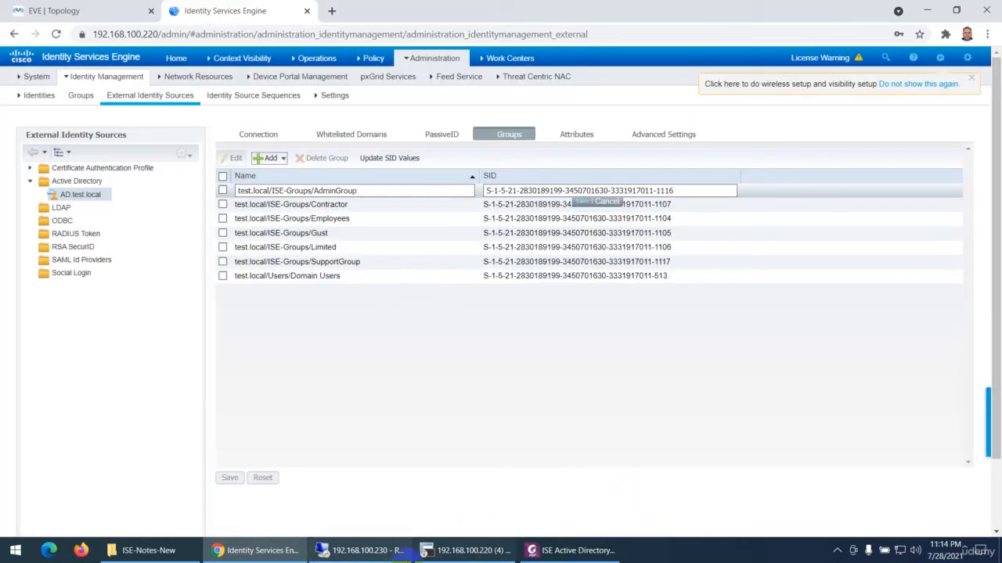
Return to the PDF and read the section Set ISE to Use AD for Admin Login Authentication
click(568, 550)
scroll(425, 319, down, 8)
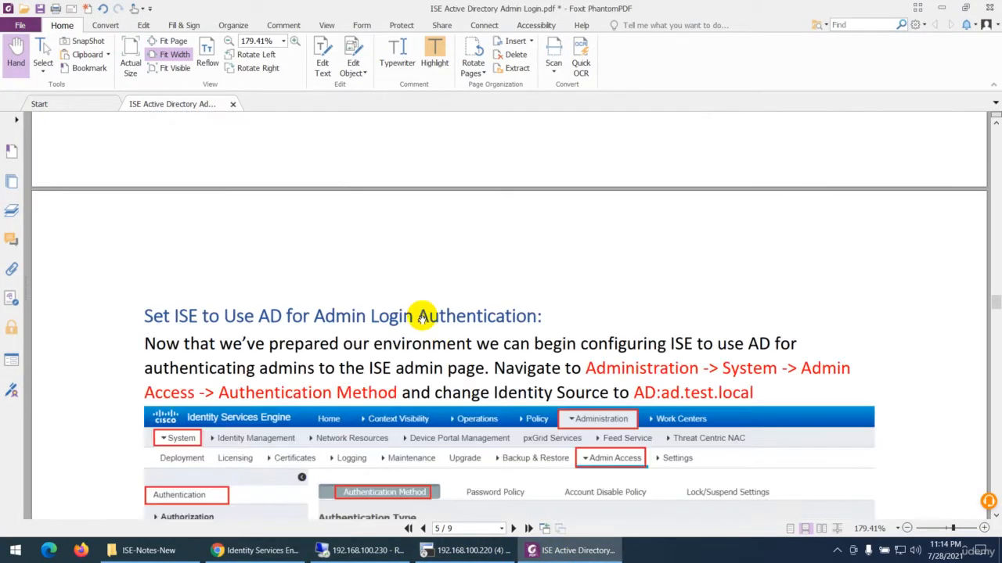
scroll(427, 321, down, 3)
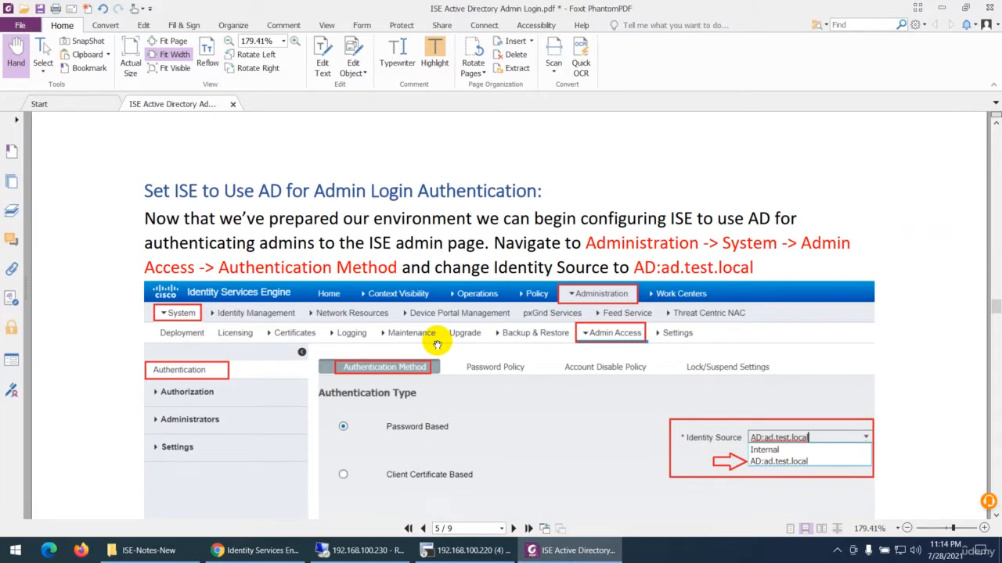
scroll(362, 266, down, 2)
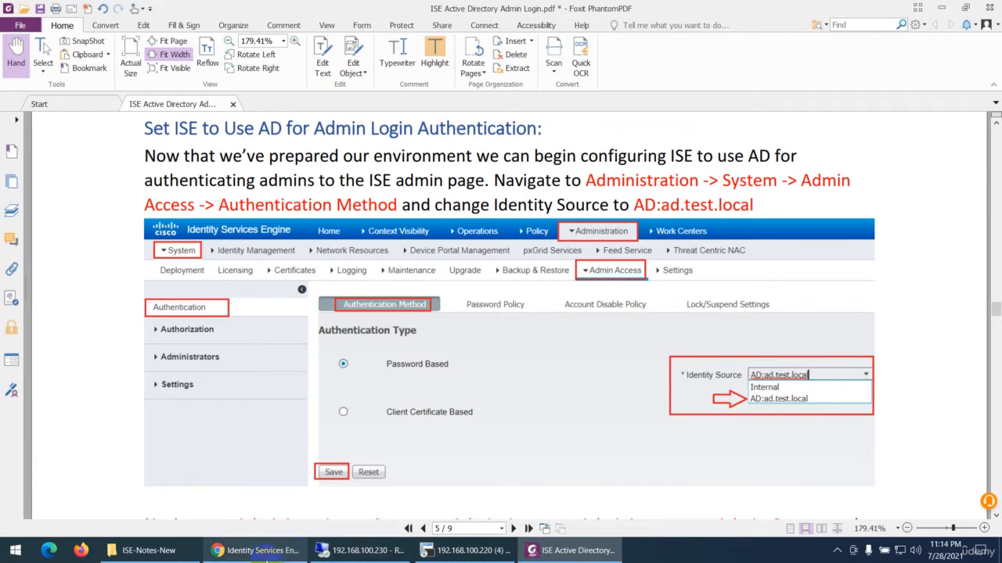
Switch to Identity Services Engine in Chrome, set the admin access authentication's identity source to AD:AD.test.local and save it
click(258, 550)
mouse_move(422, 61)
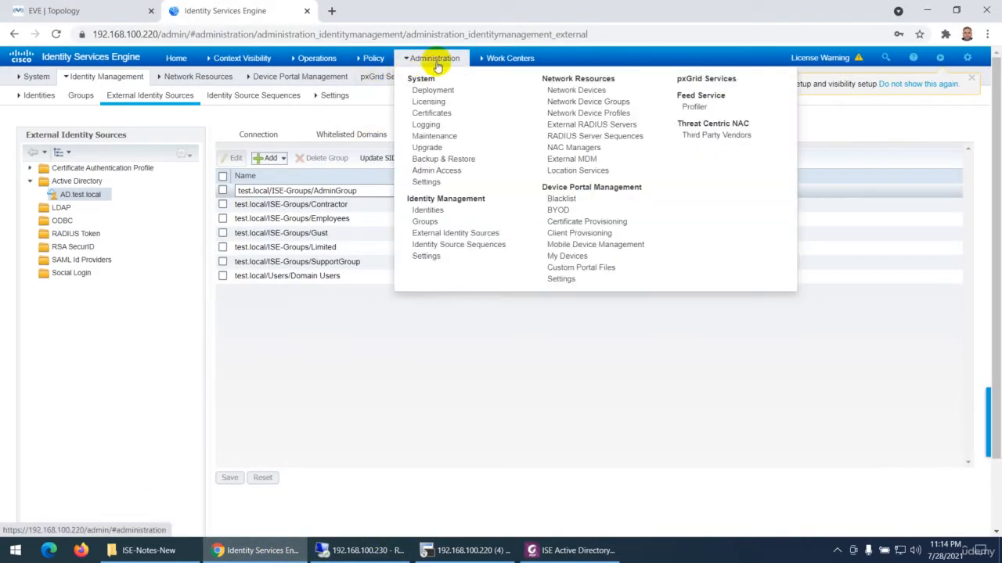
click(438, 170)
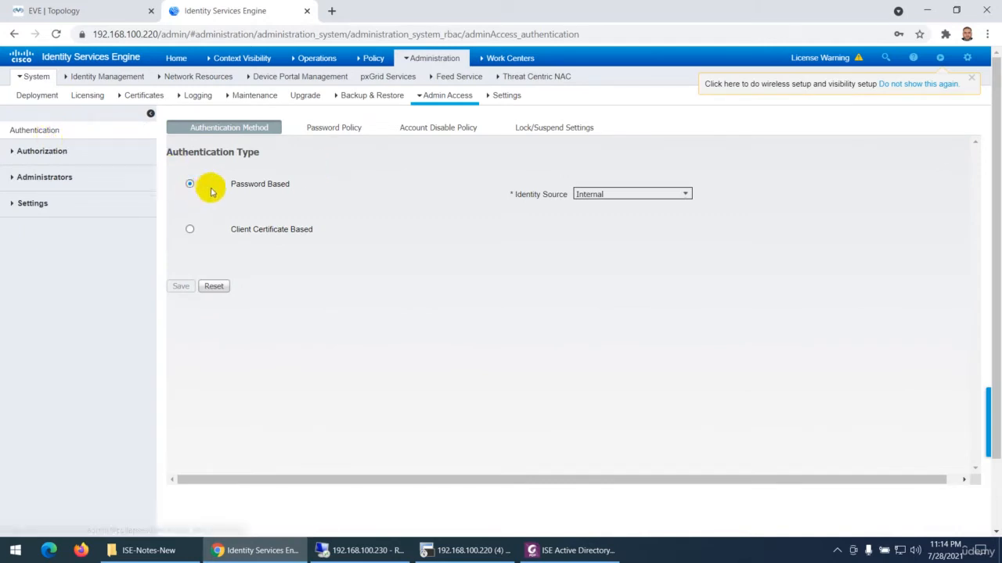
click(685, 195)
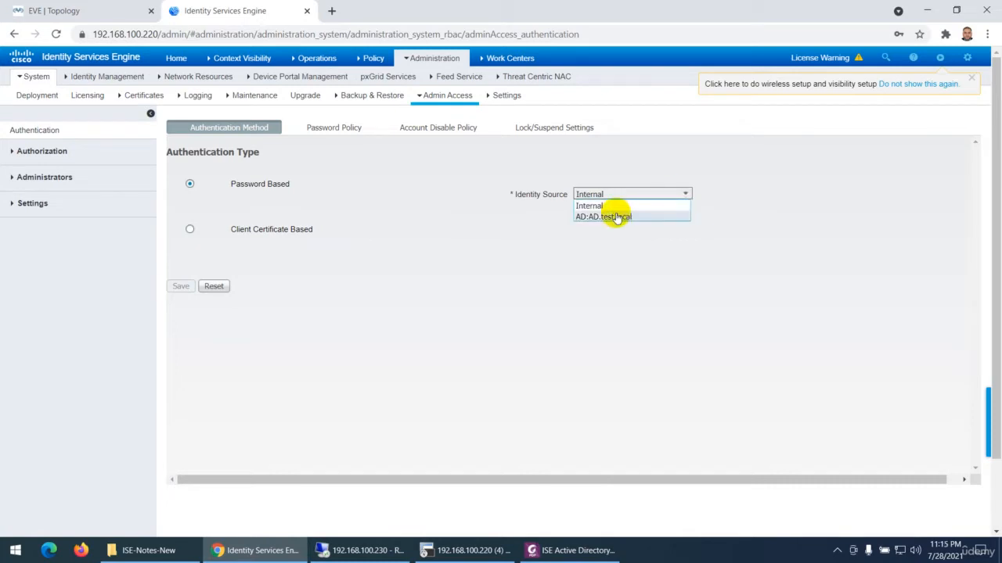
click(610, 218)
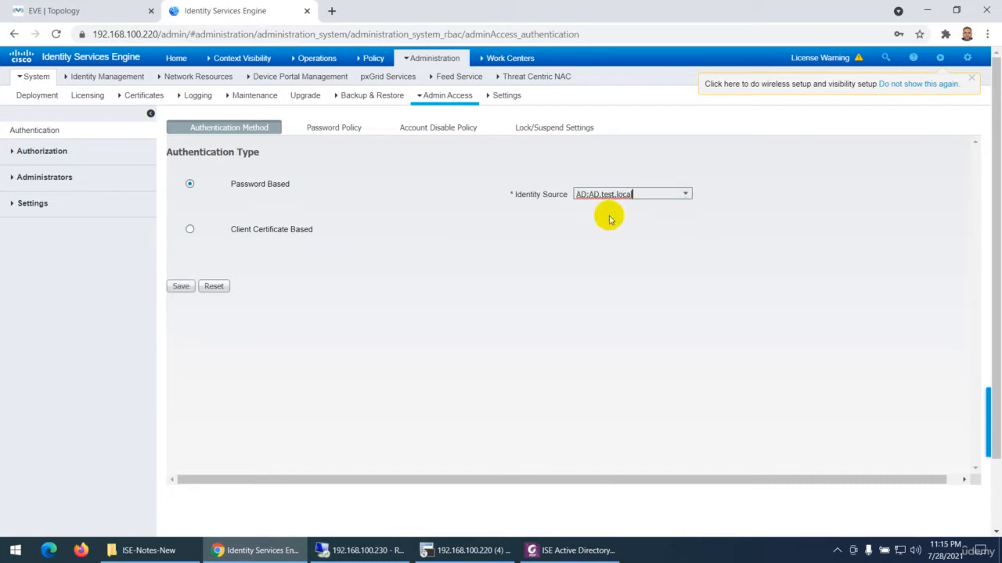
click(181, 287)
Consult the PDF's Admin Groups instructions, and in Identity Services Engine start a new admin group named AdminGroup
key(alt+Tab)
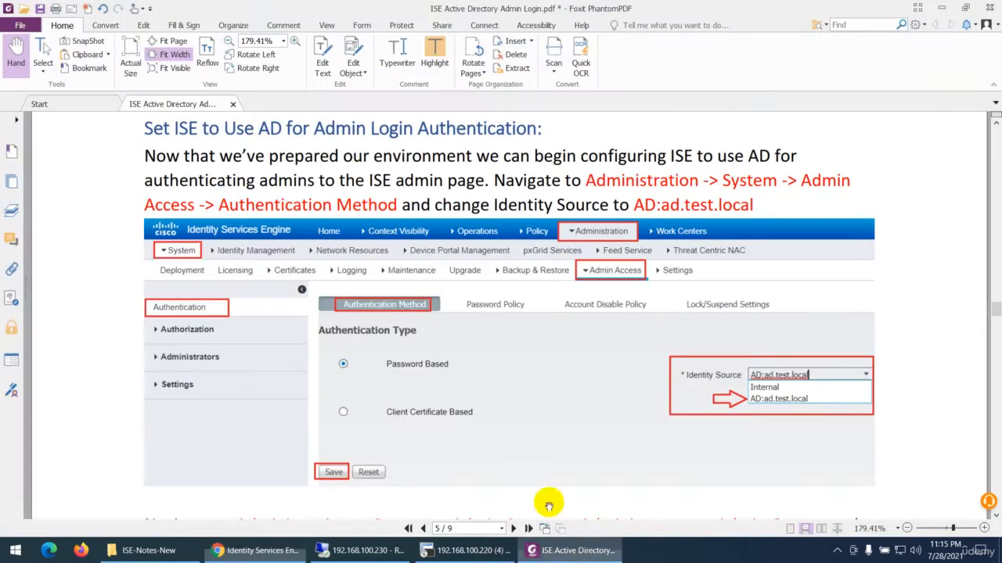
scroll(558, 357, down, 3)
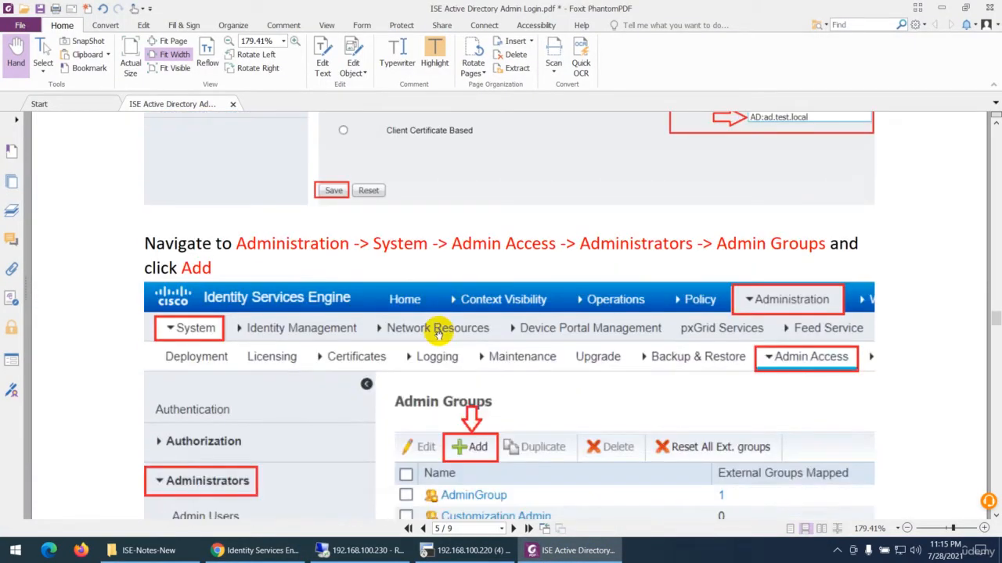
scroll(438, 334, down, 1)
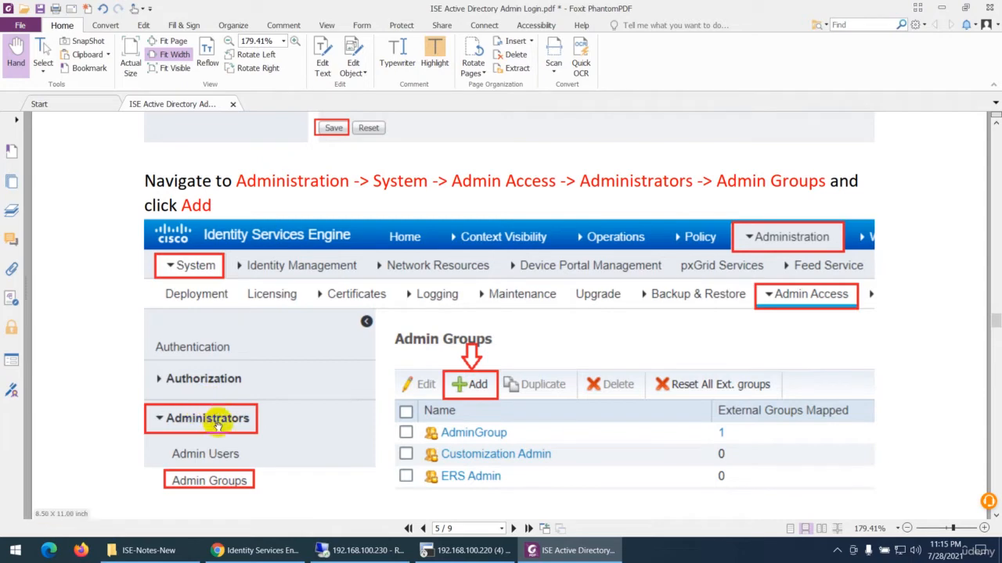
scroll(227, 411, down, 1)
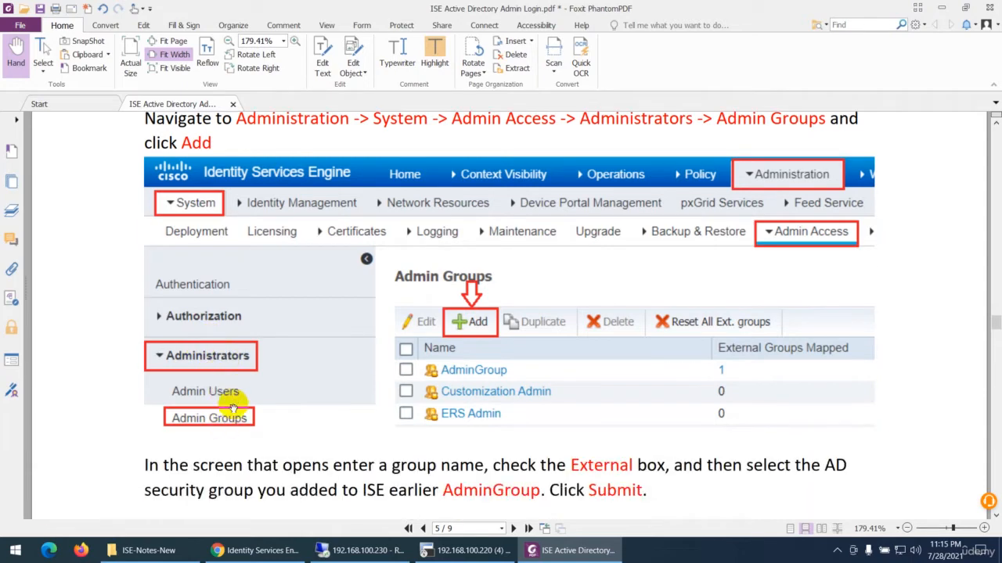
click(262, 551)
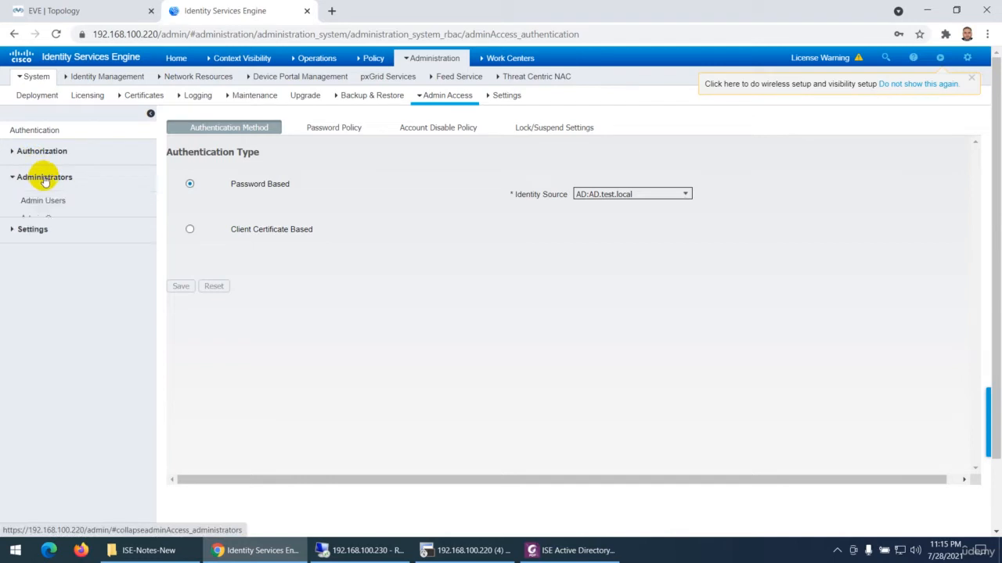
click(49, 221)
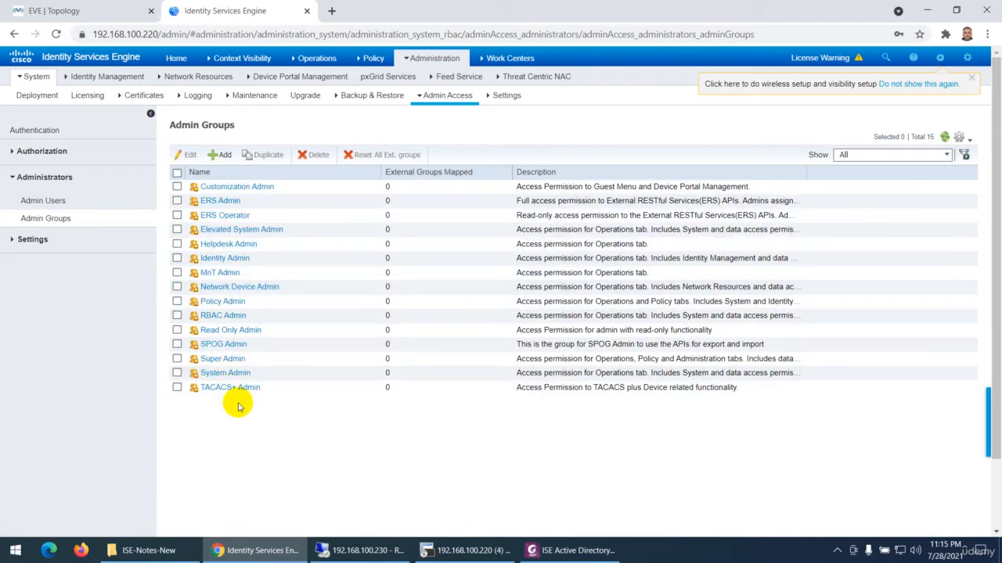
click(223, 156)
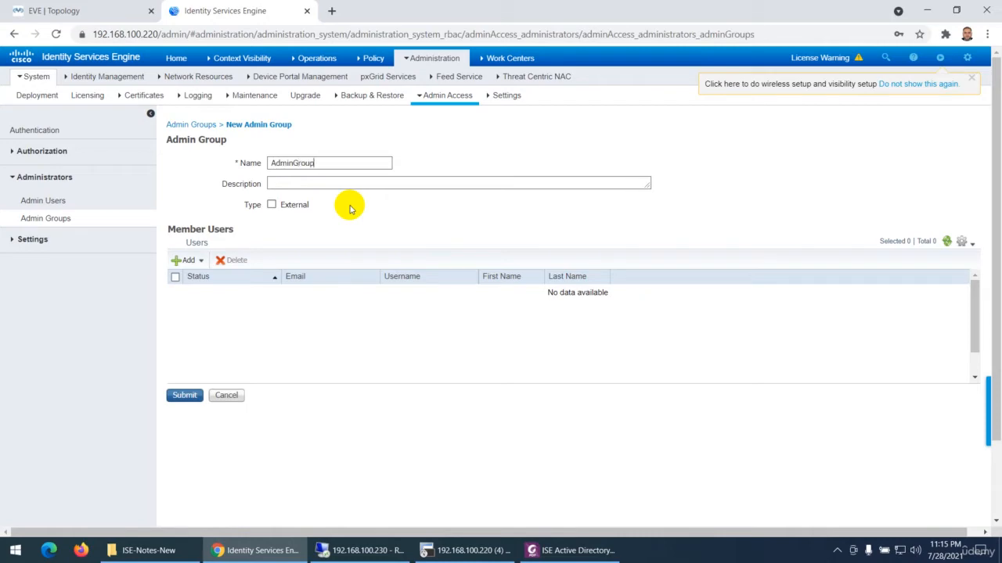
Switch to the 192.168.100.230 remote session and check the AdminGroup and SupportGroup security groups in ISE-Groups
click(367, 550)
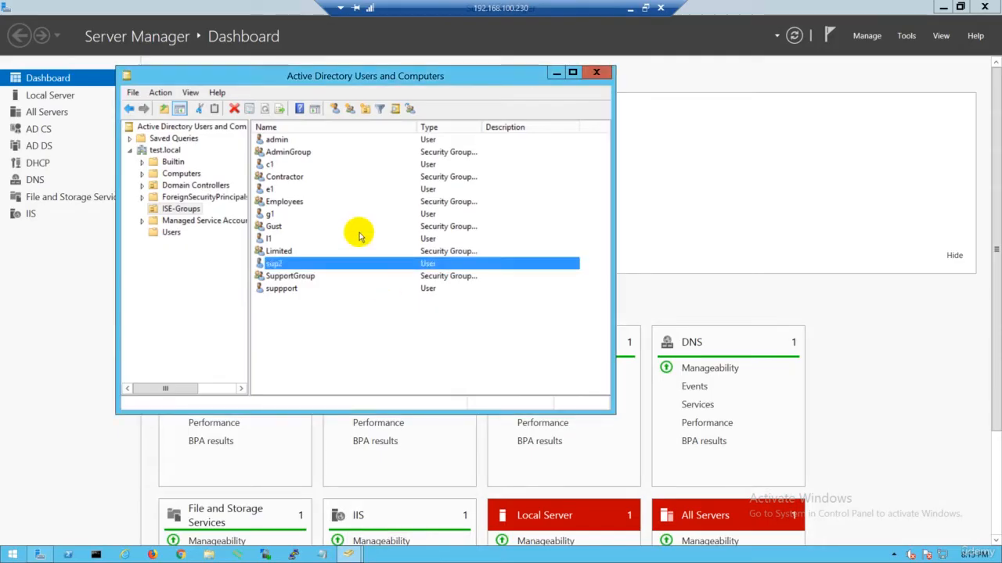
click(288, 152)
click(283, 275)
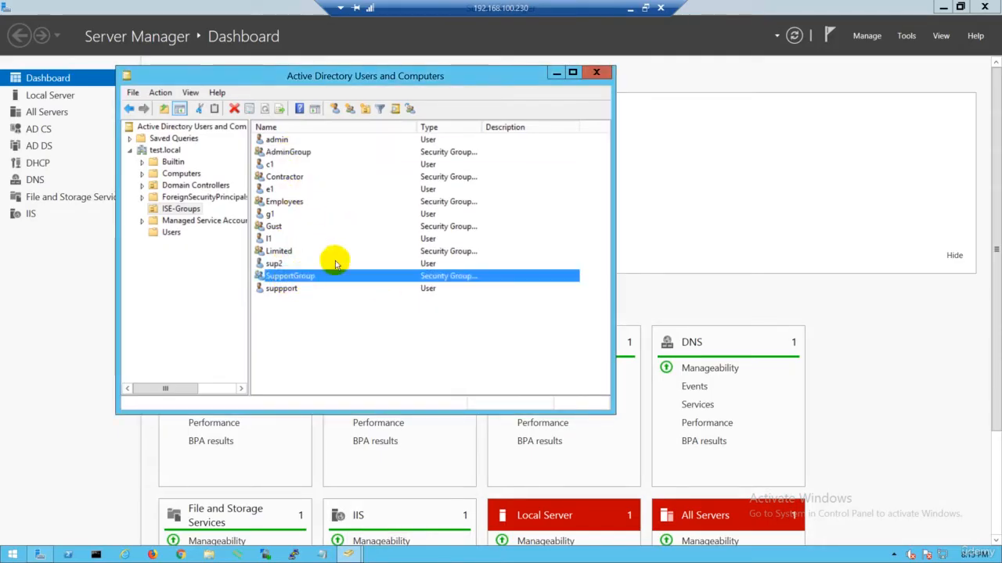
click(632, 8)
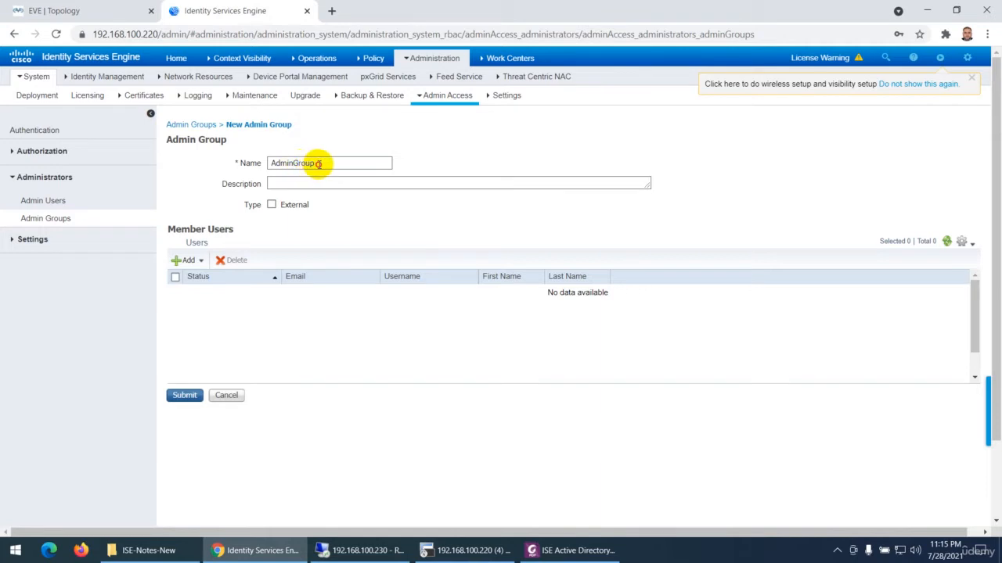
Set the AdminGroup admin group's type to External, map it to test.local/ISE-Groups/AdminGroup and submit it
drag(317, 161, 269, 167)
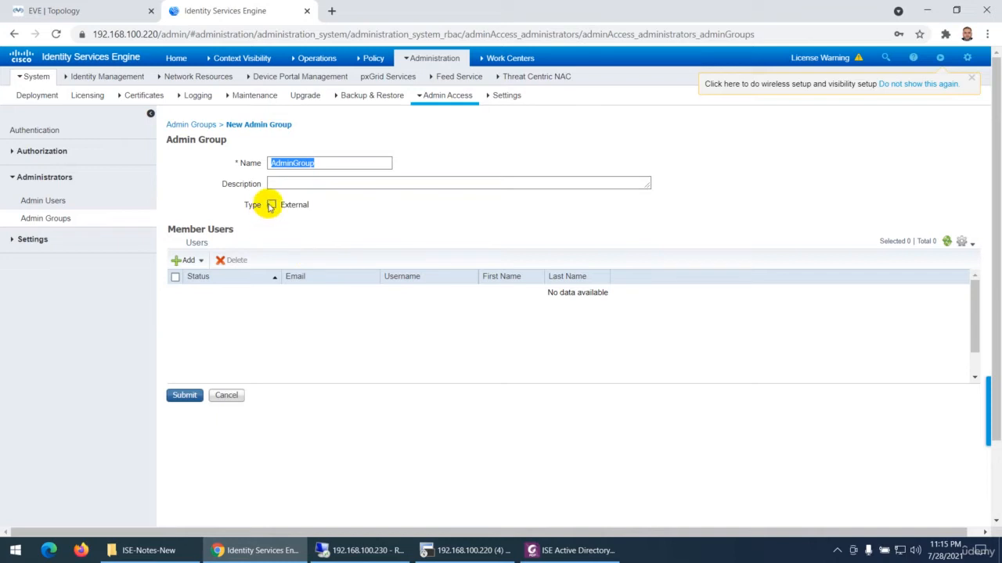
click(271, 205)
click(324, 280)
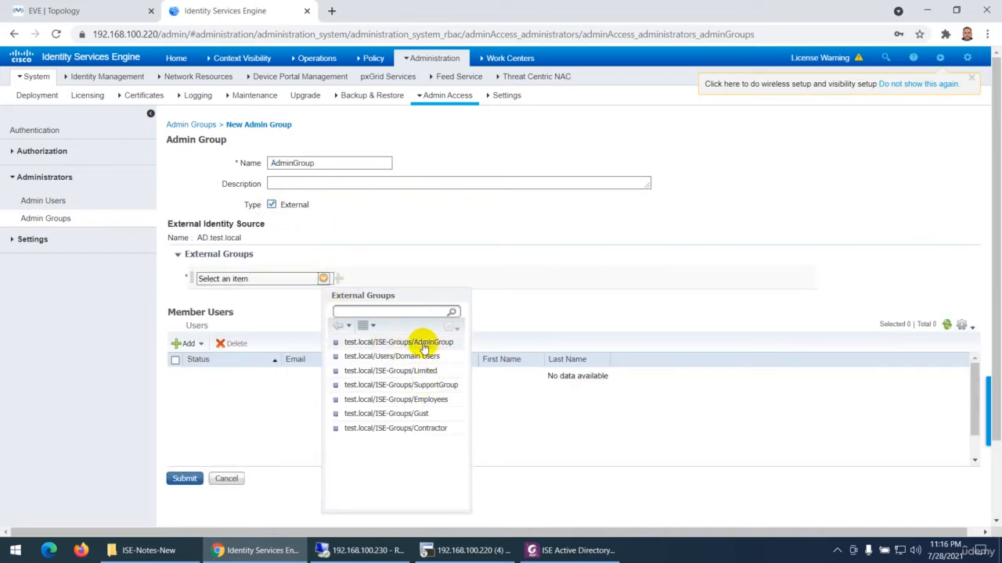
click(423, 344)
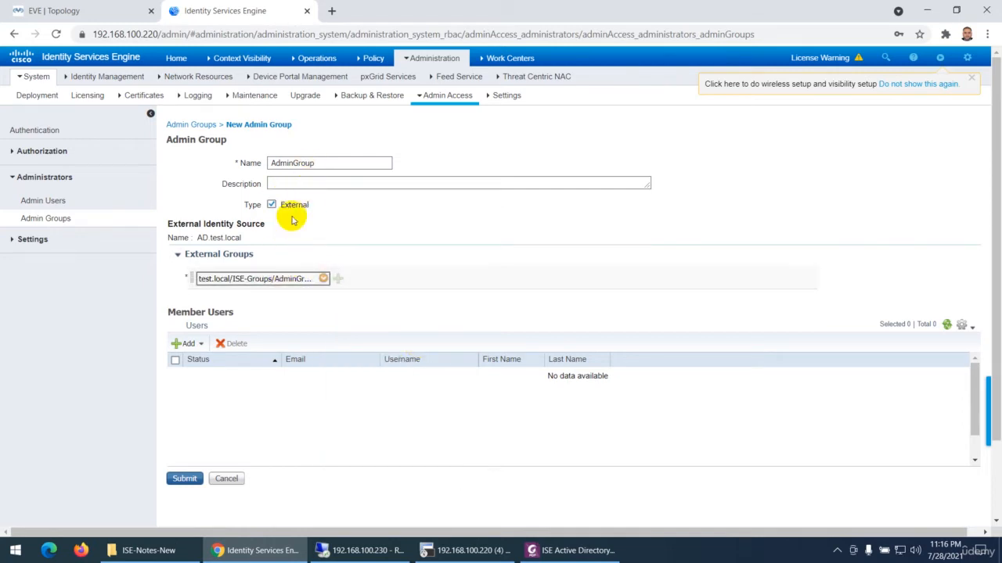
click(185, 478)
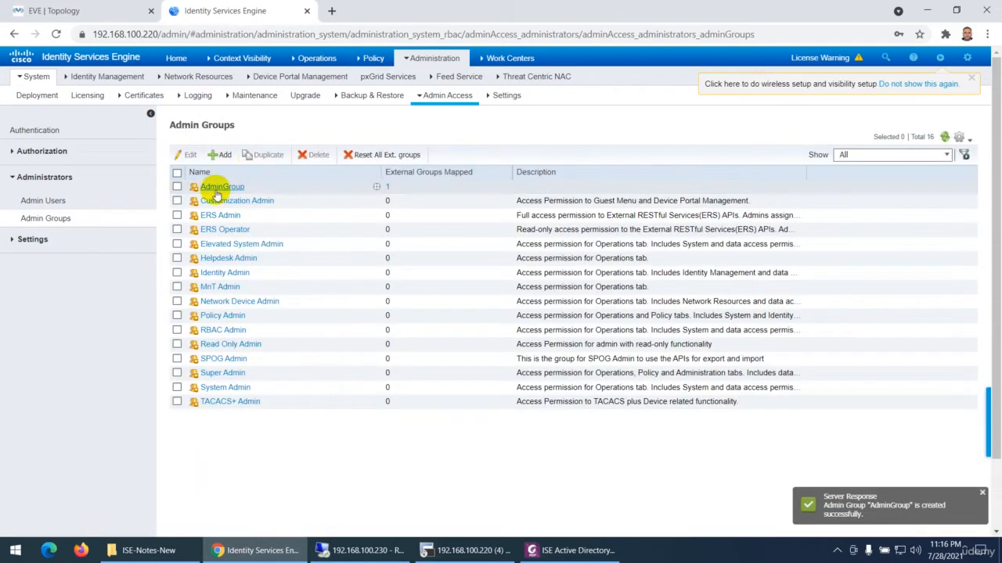
Create an External admin group named SupportGroup, mapped to test.local/ISE-Groups/SupportGroup
click(221, 156)
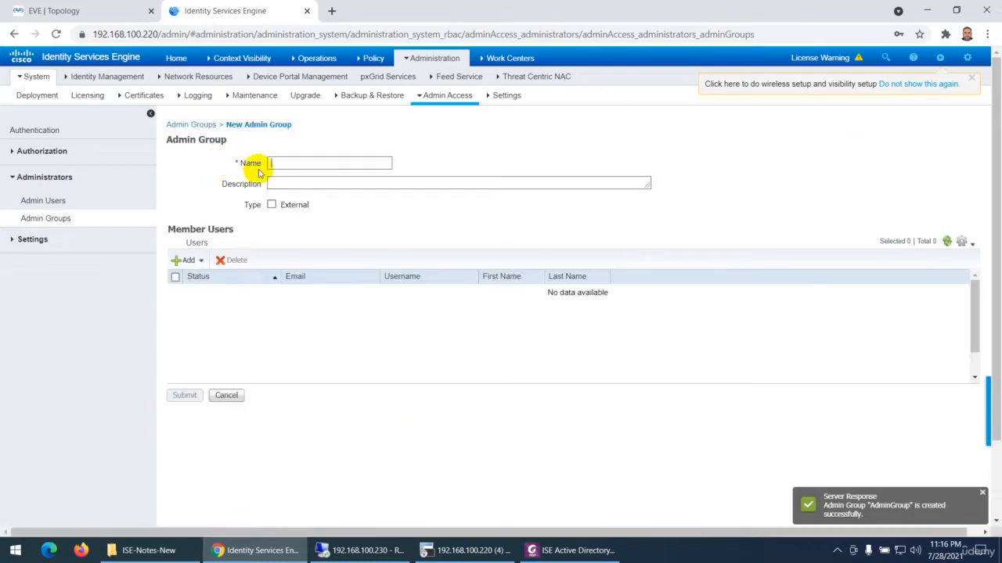
click(289, 163)
text(SupportGroup)
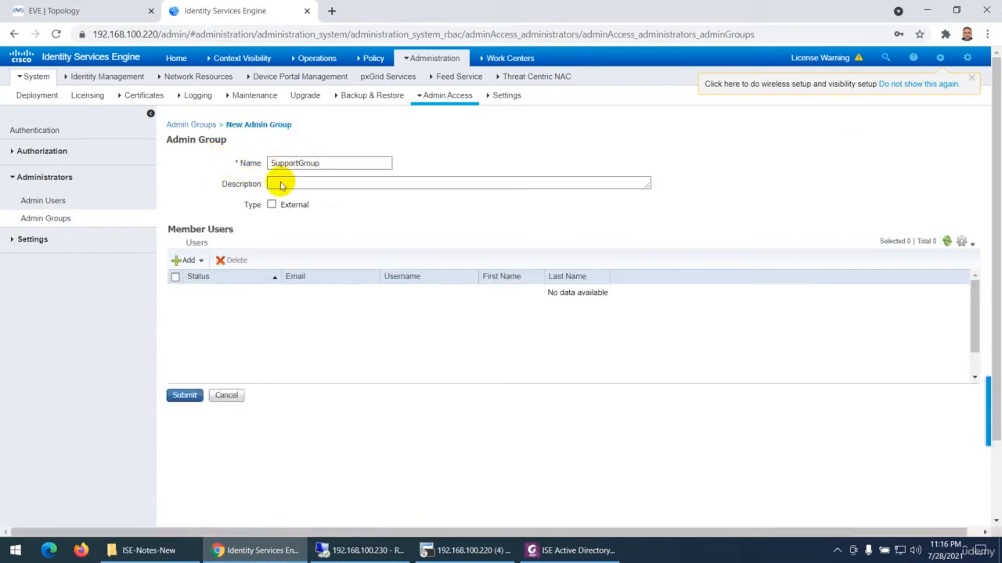
click(271, 205)
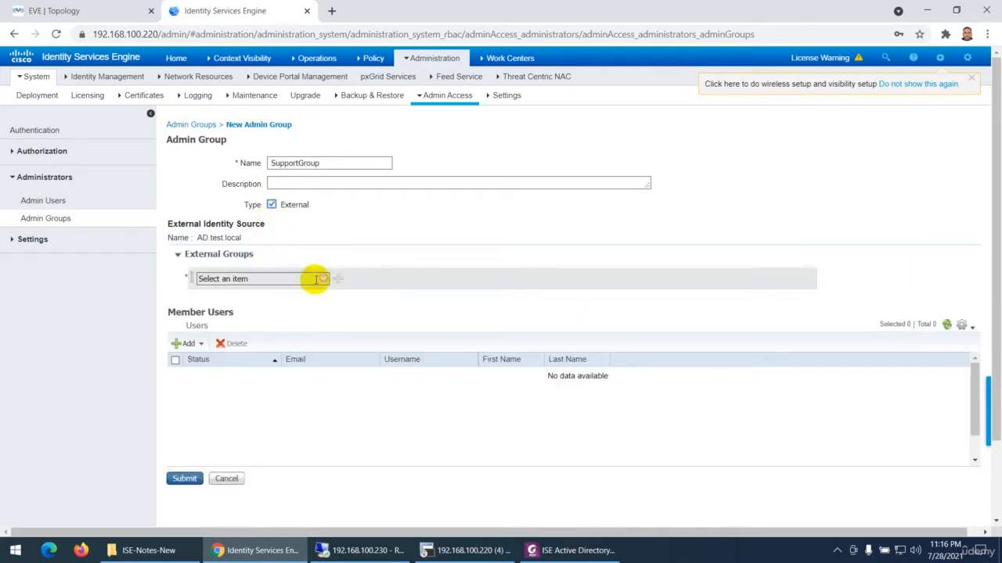
click(323, 279)
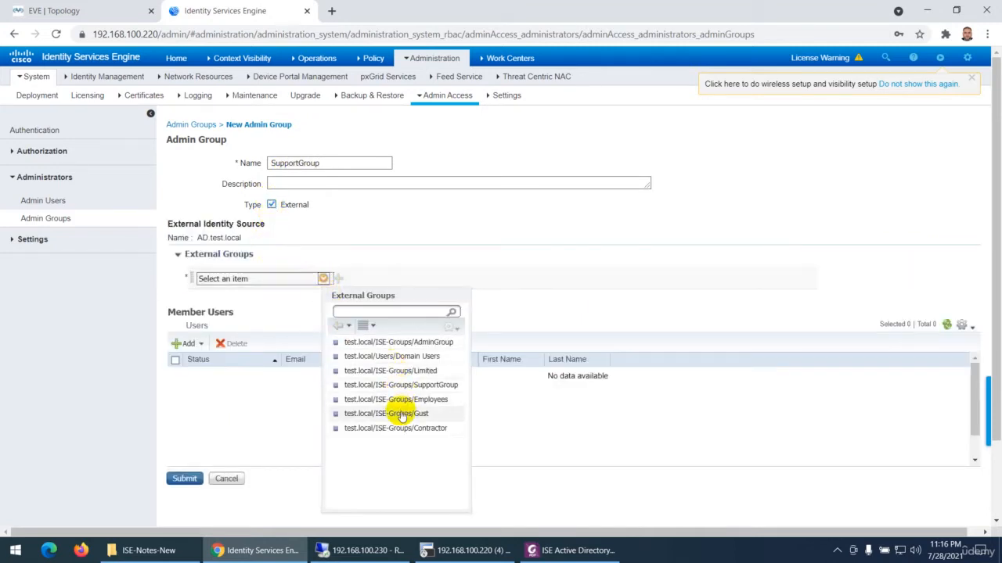
click(419, 385)
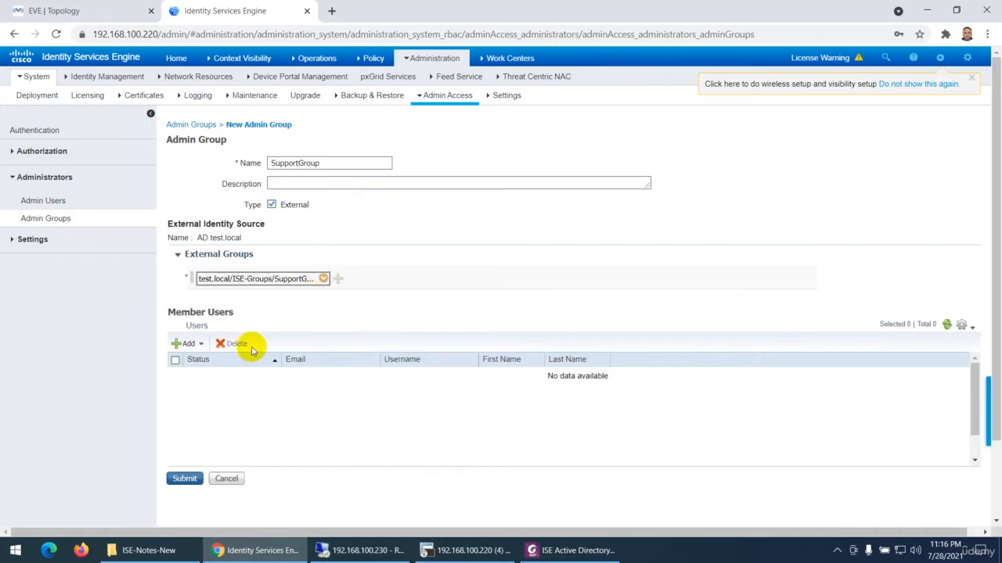
click(184, 478)
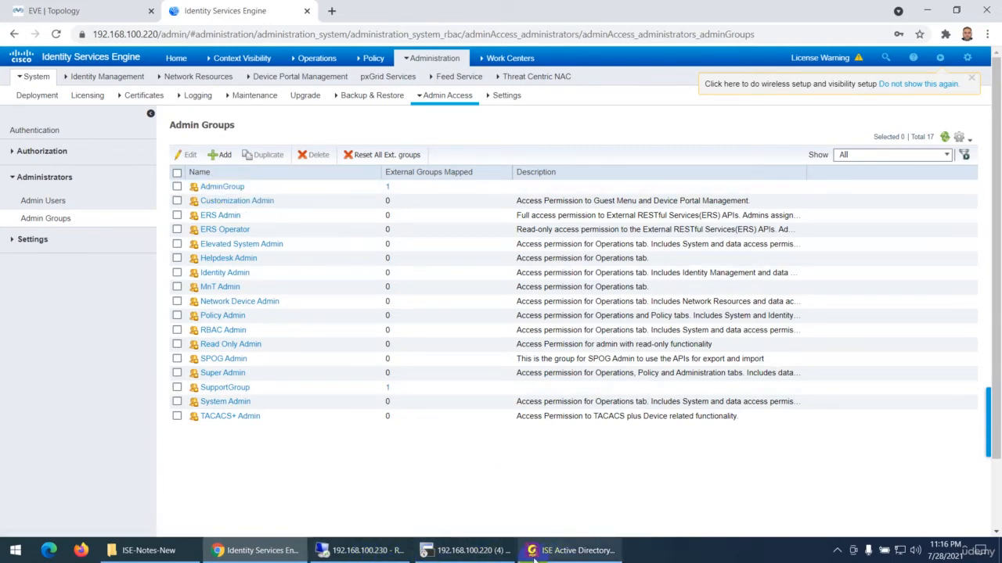
Return to the 192.168.100.230 remote session and review AdminGroup among the ISE-Groups objects
click(375, 552)
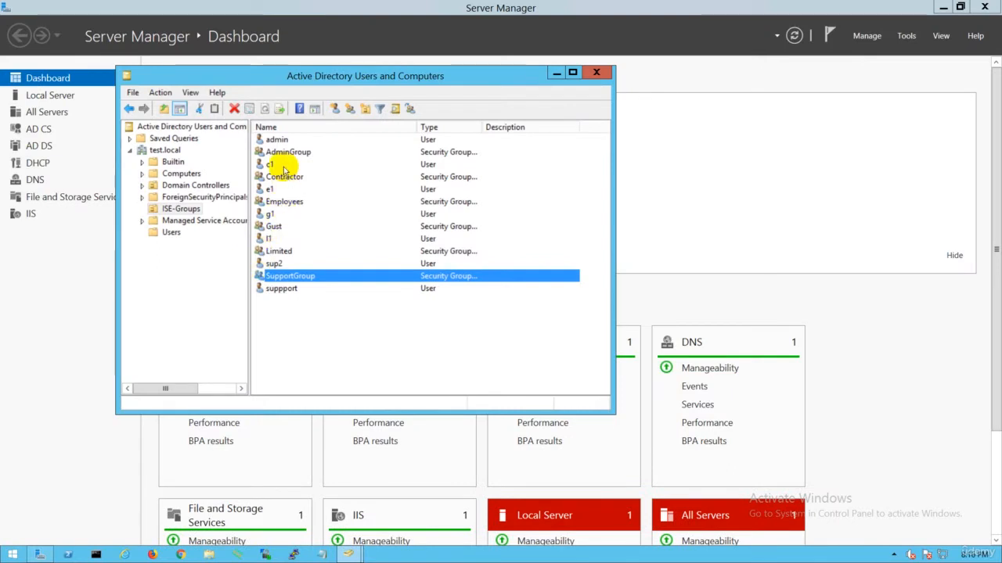
click(291, 153)
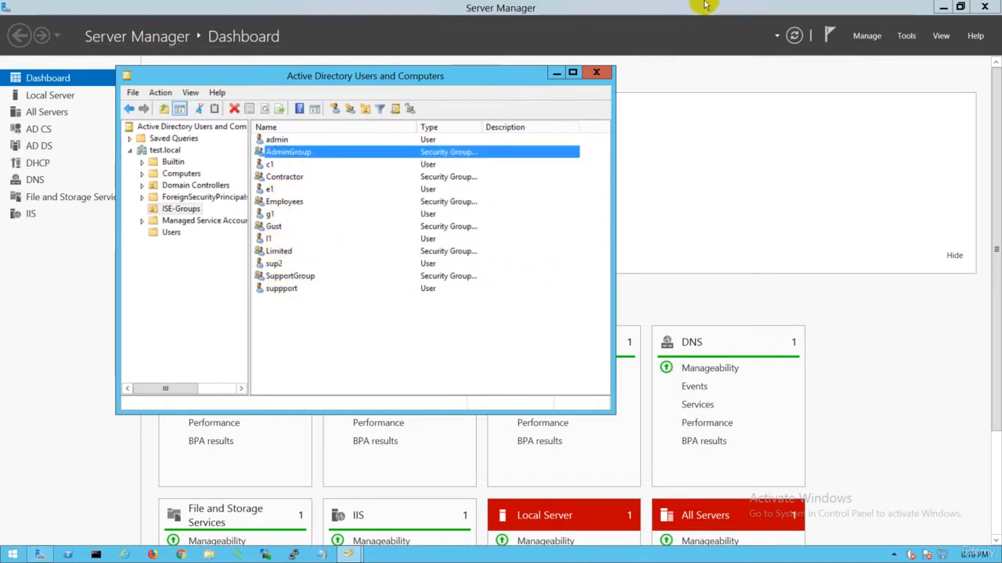
click(638, 11)
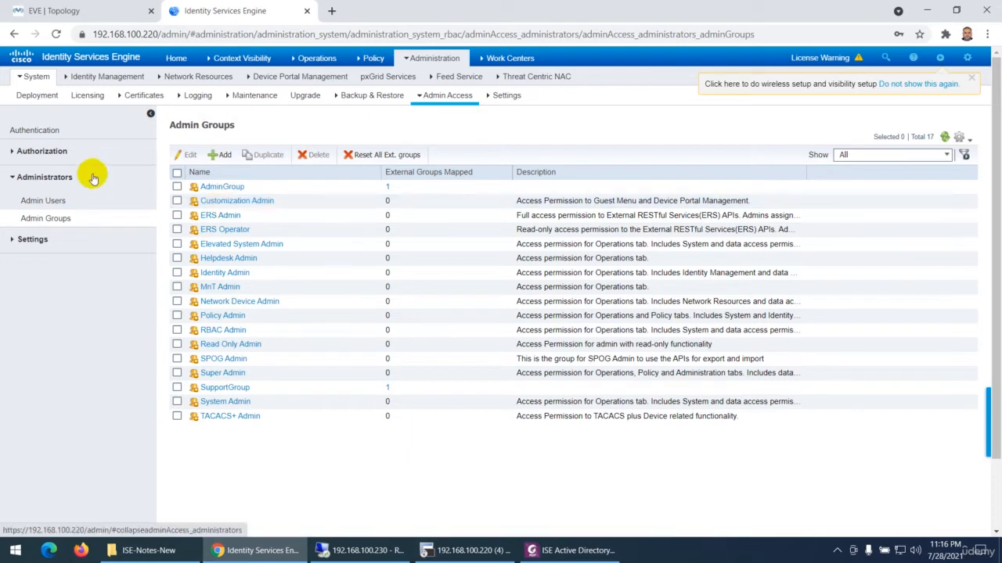
In Identity Services Engine's RBAC policies, insert a new policy below Customization Admin Policy and name it AdminGroup-Policy
click(38, 154)
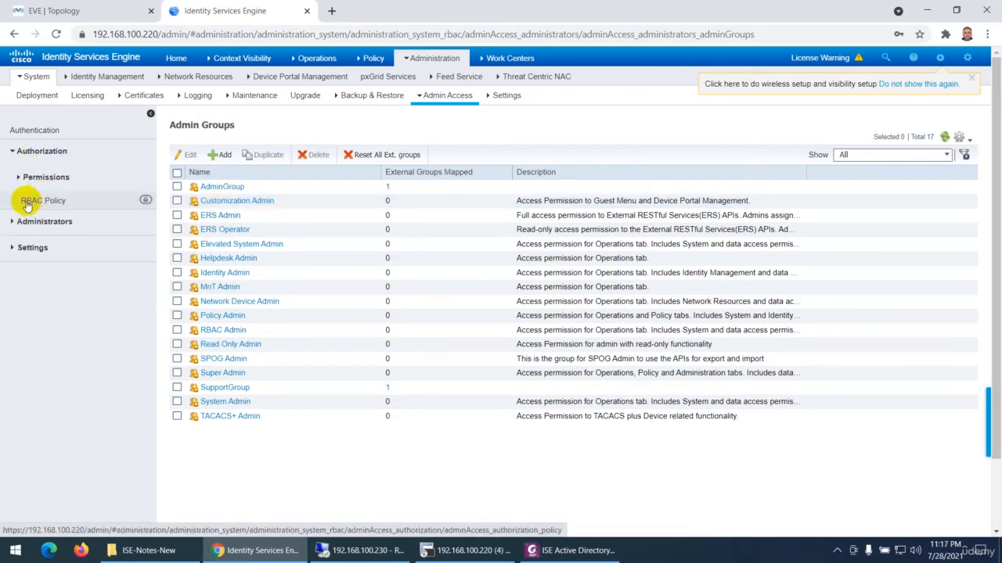
click(43, 203)
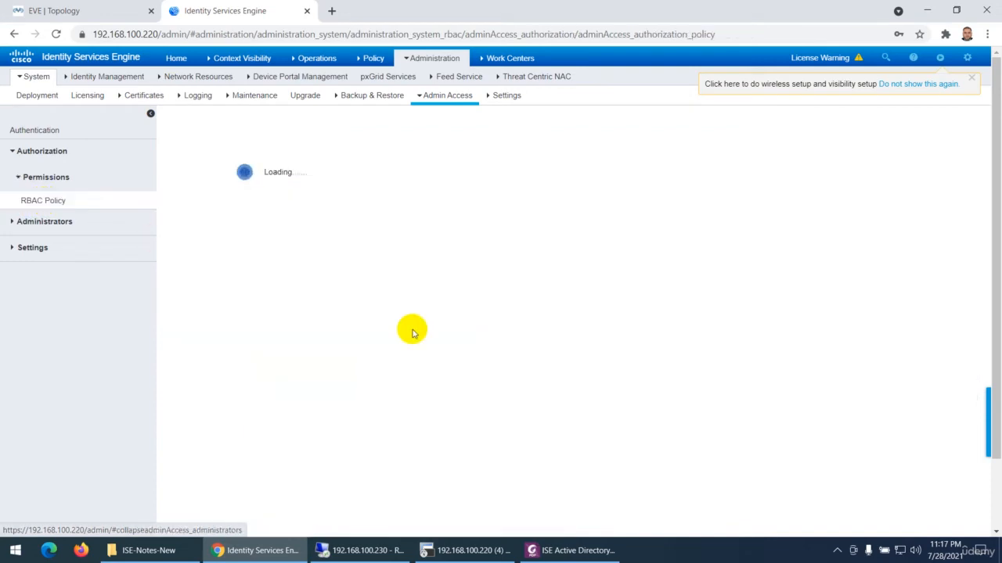
click(557, 551)
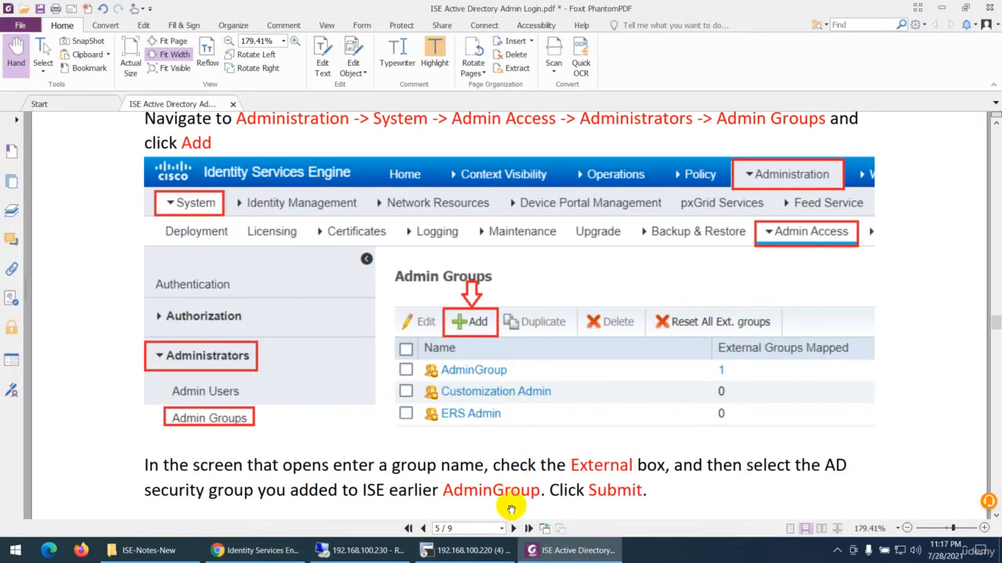
click(255, 551)
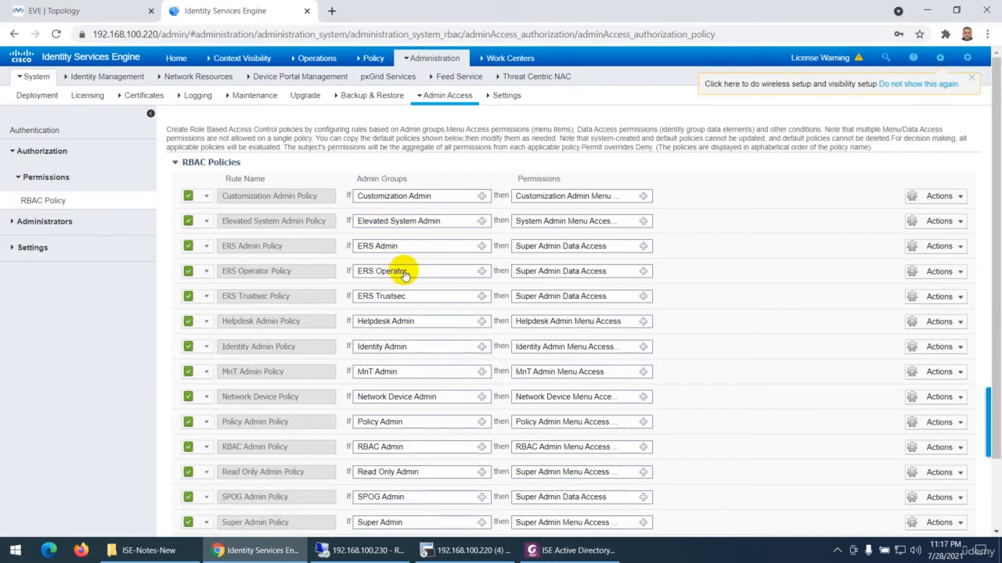
click(960, 197)
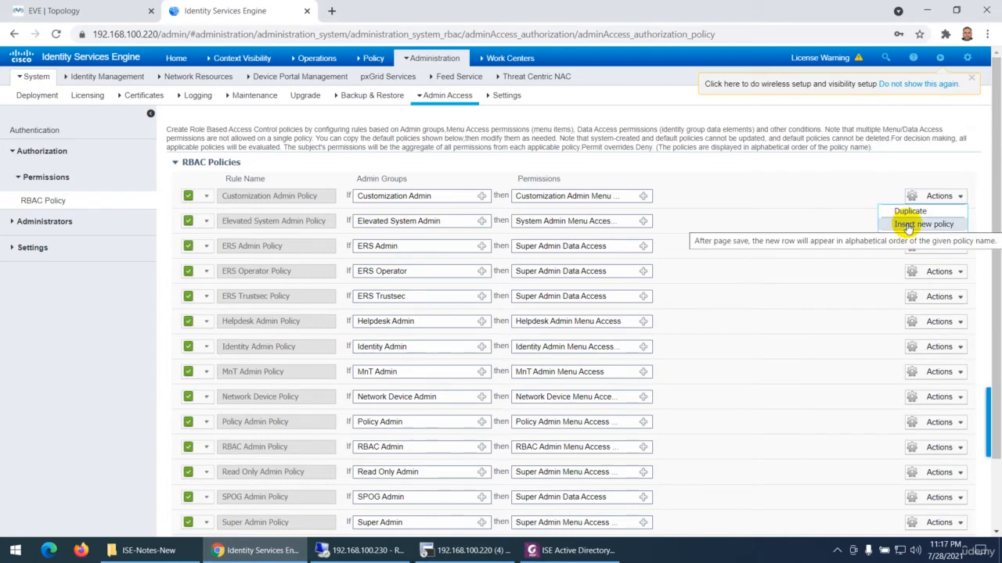
mouse_move(418, 59)
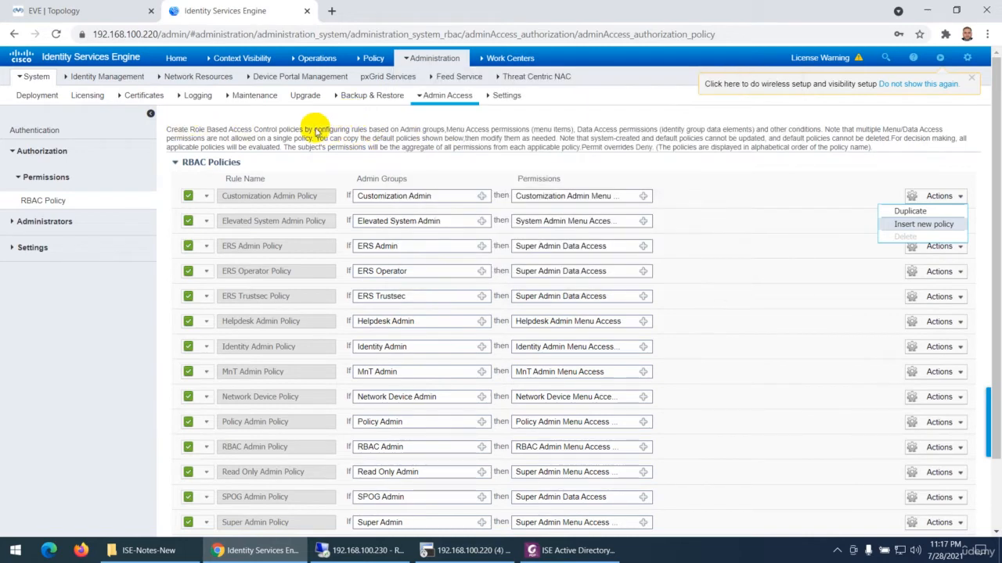
mouse_move(107, 76)
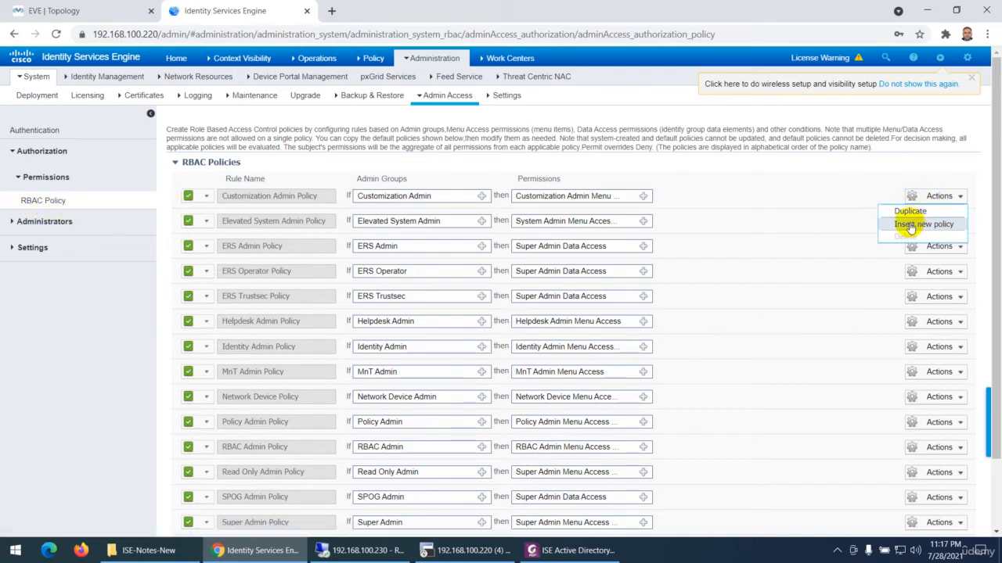
click(914, 226)
drag(284, 221, 226, 220)
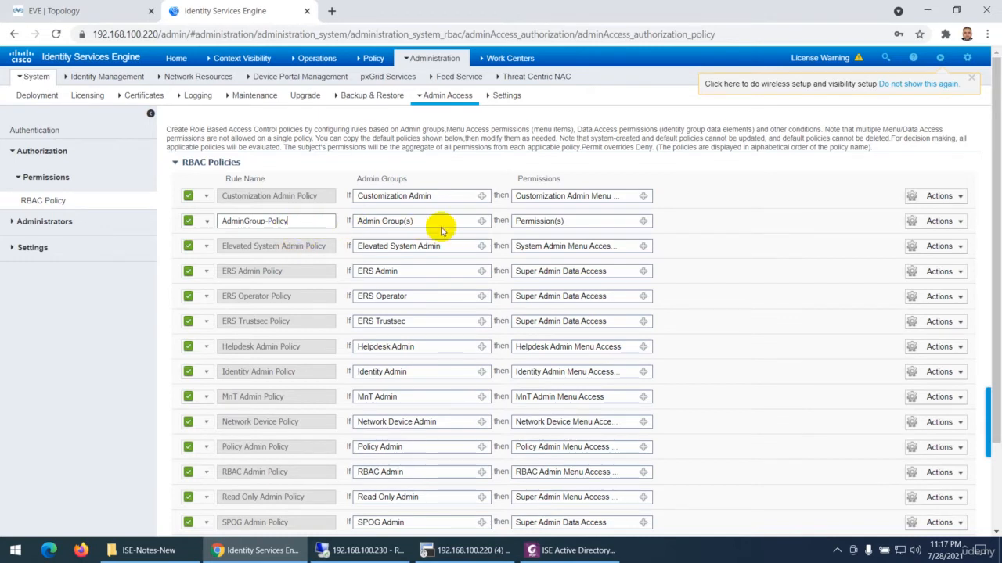
Assign the AdminGroup admin group to the AdminGroup-Policy rule
click(481, 222)
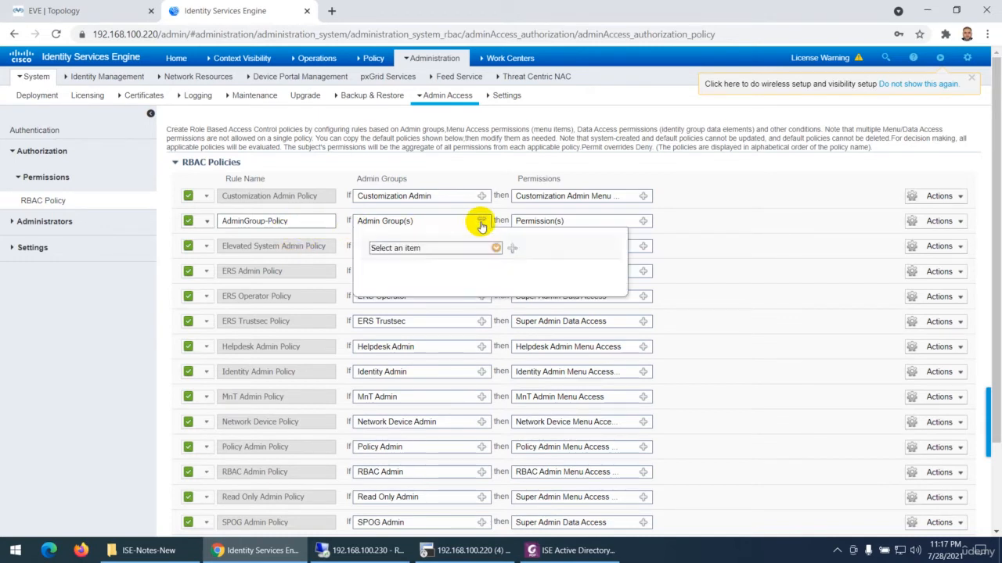
click(495, 248)
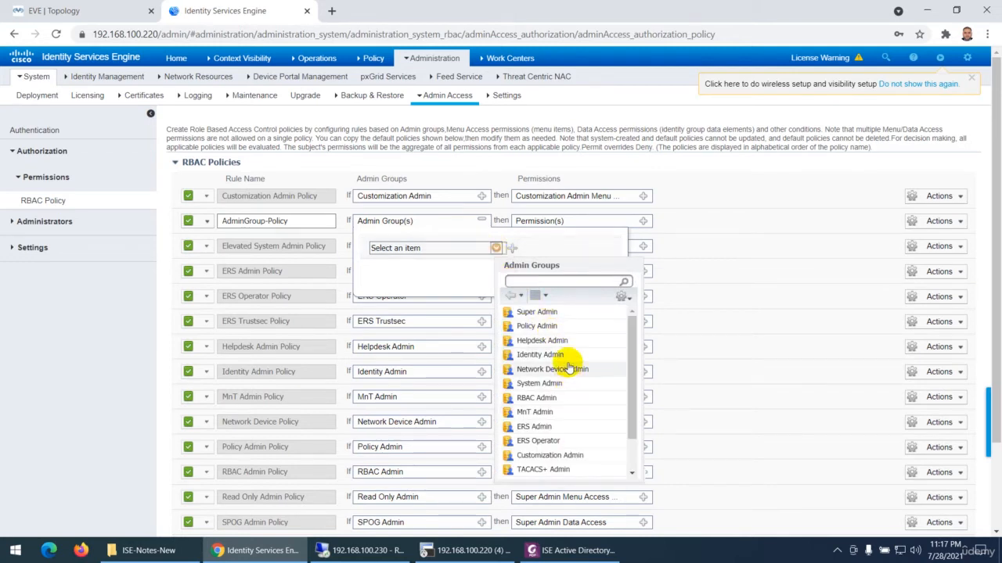
scroll(582, 400, down, 2)
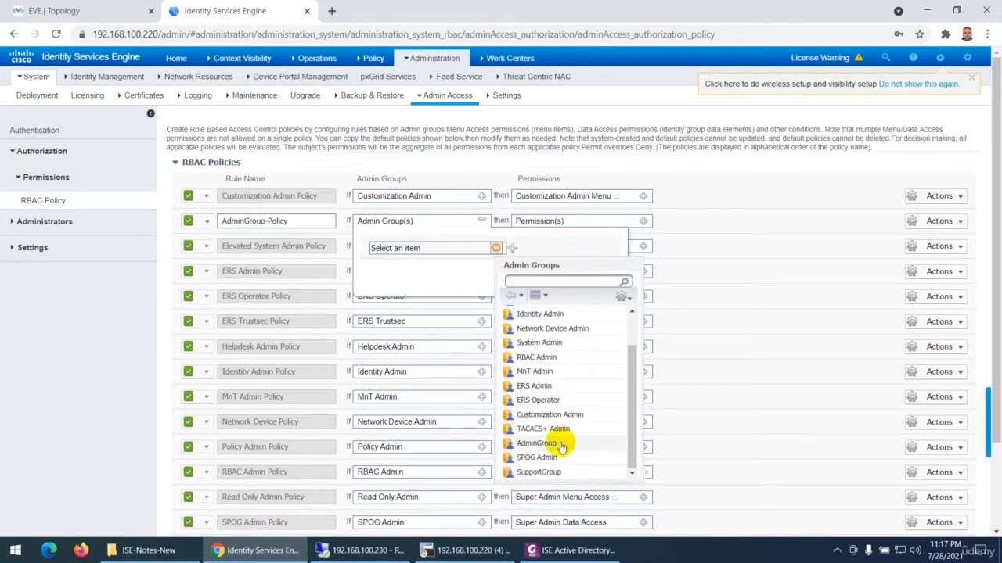
click(536, 443)
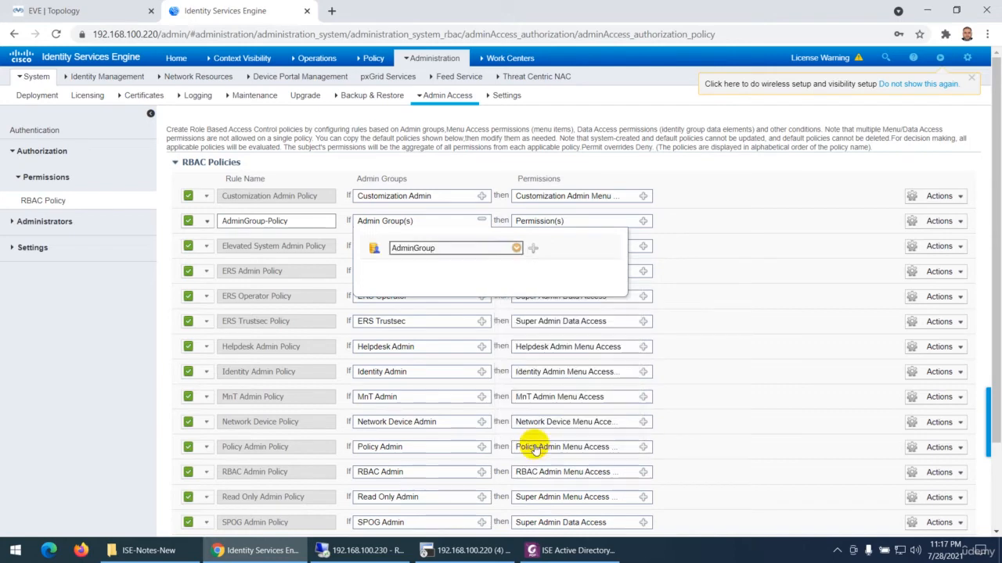
Grant AdminGroup-Policy the Super Admin Menu Access and Super Admin Data Access permissions, and save the RBAC policies
click(642, 221)
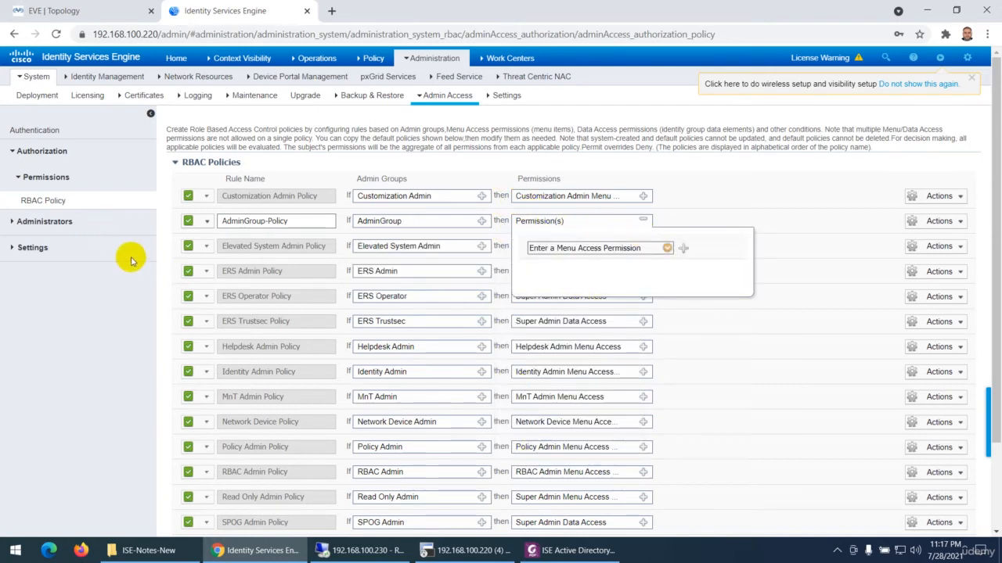
click(667, 249)
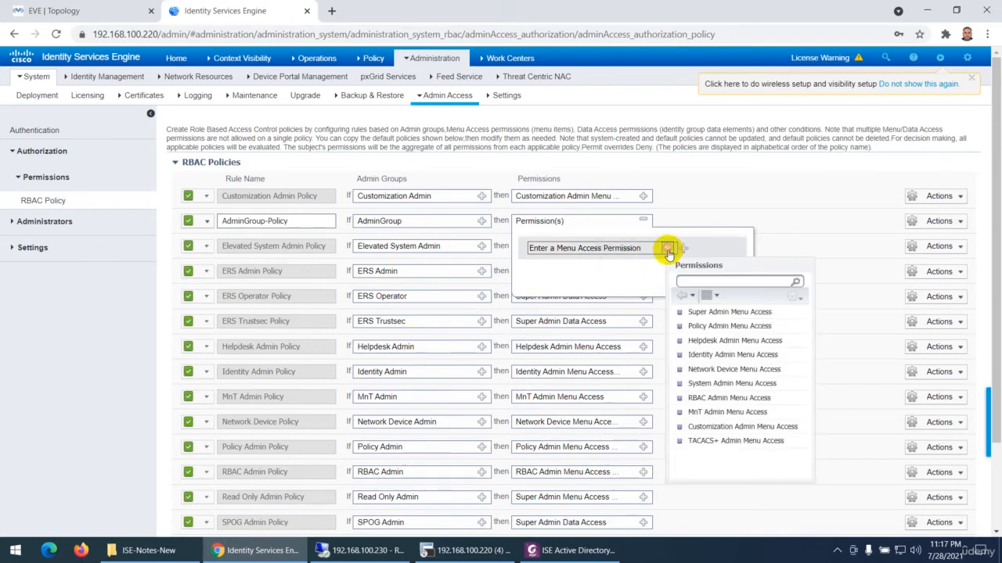
click(717, 312)
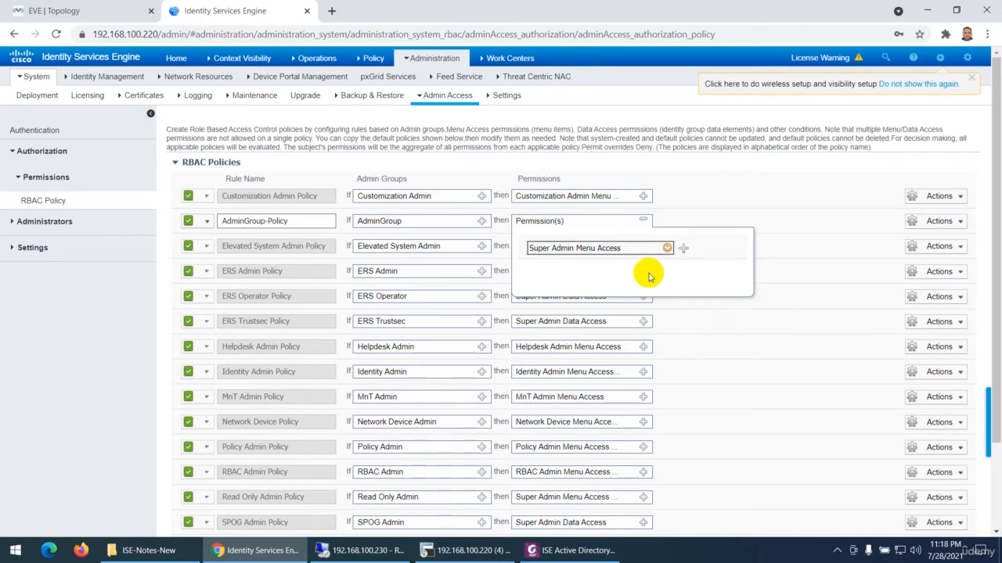
click(683, 248)
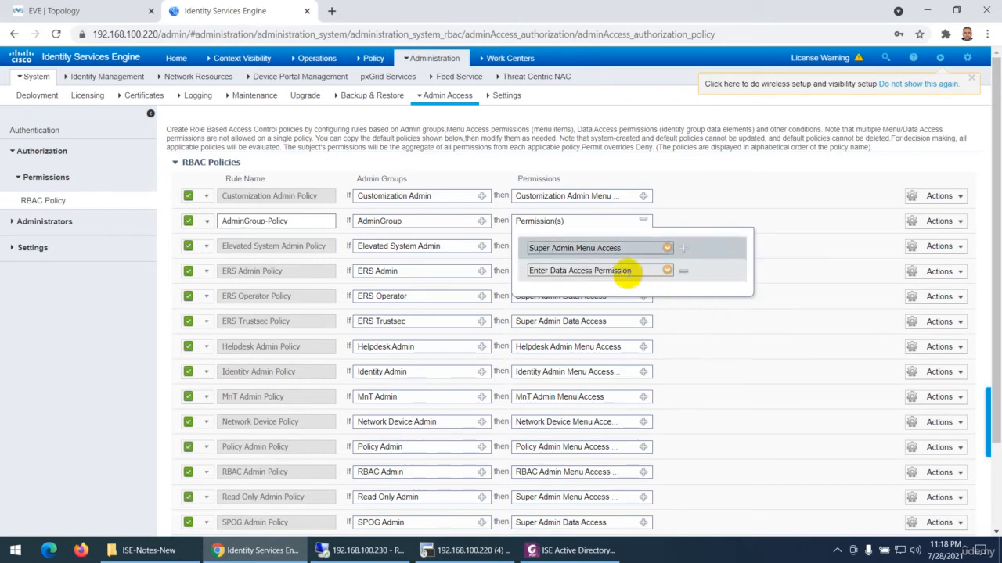
click(667, 271)
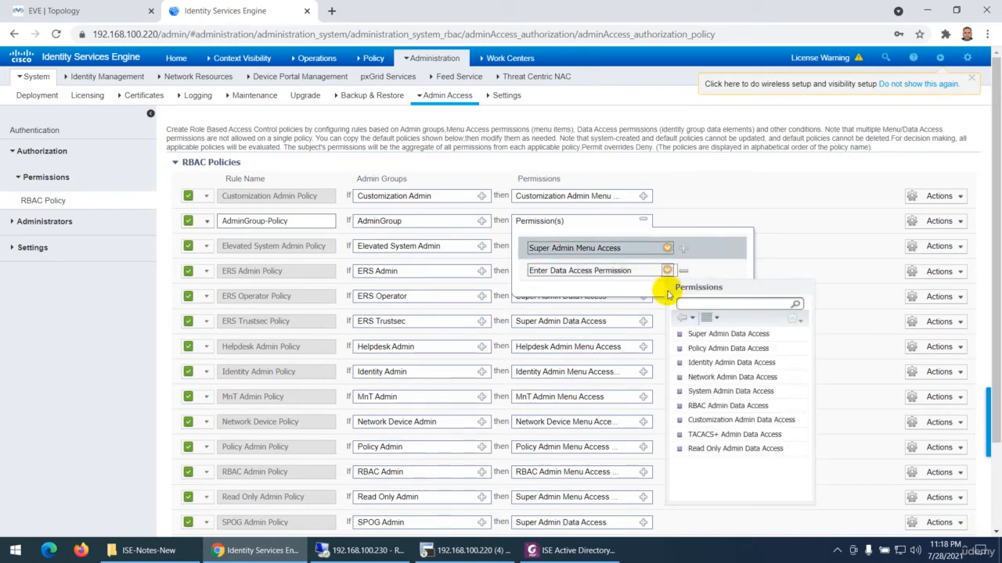
click(727, 334)
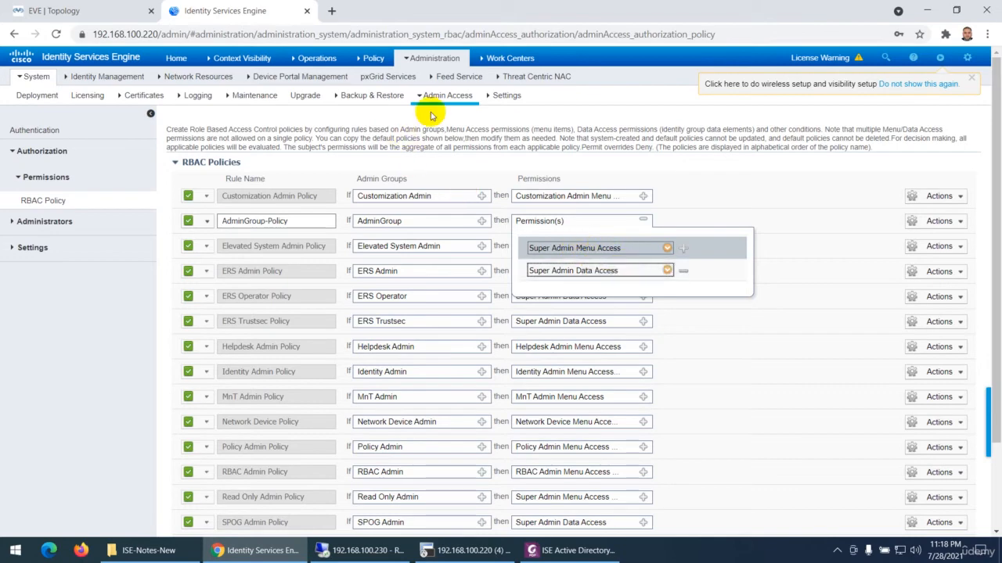
mouse_move(134, 76)
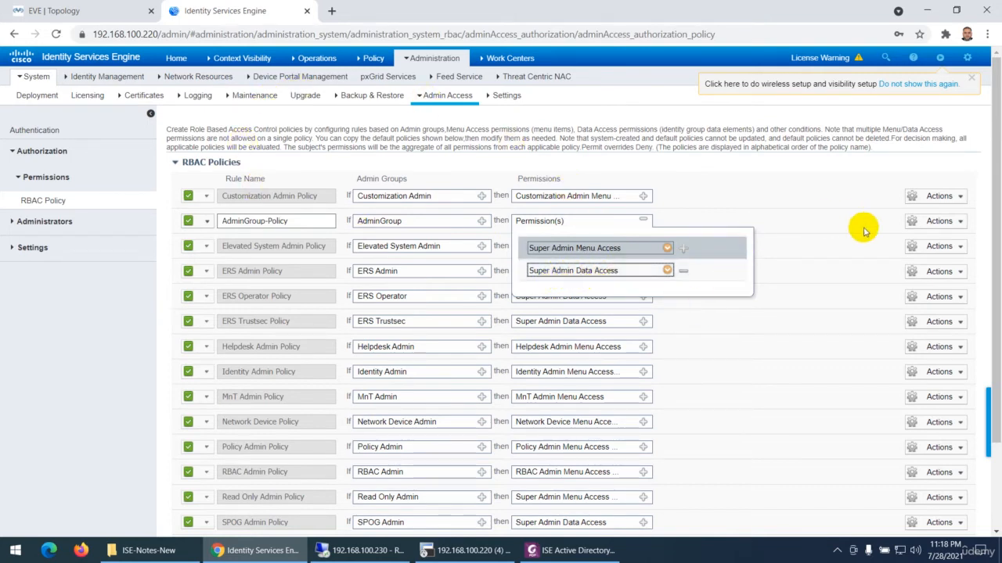
click(756, 183)
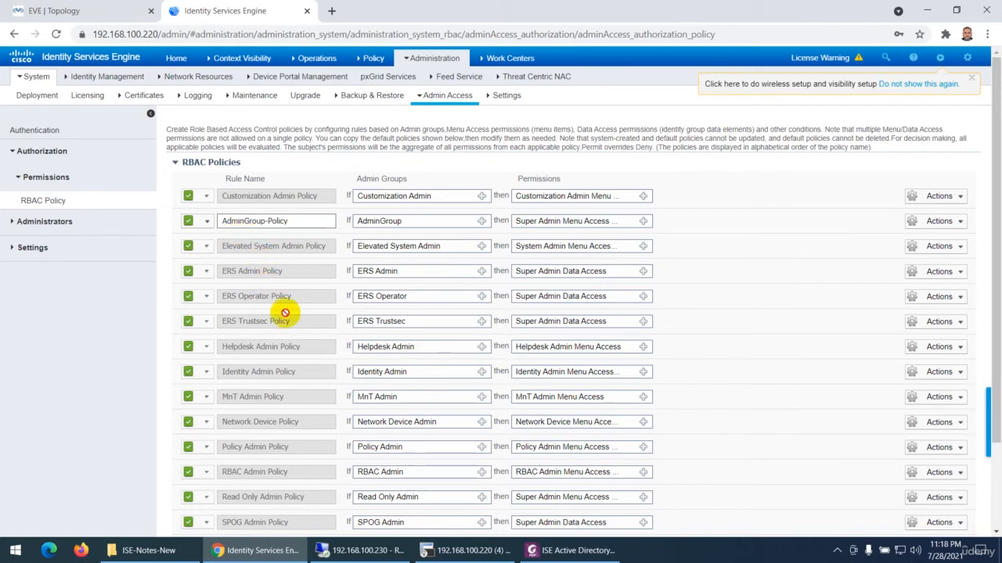
scroll(340, 364, down, 3)
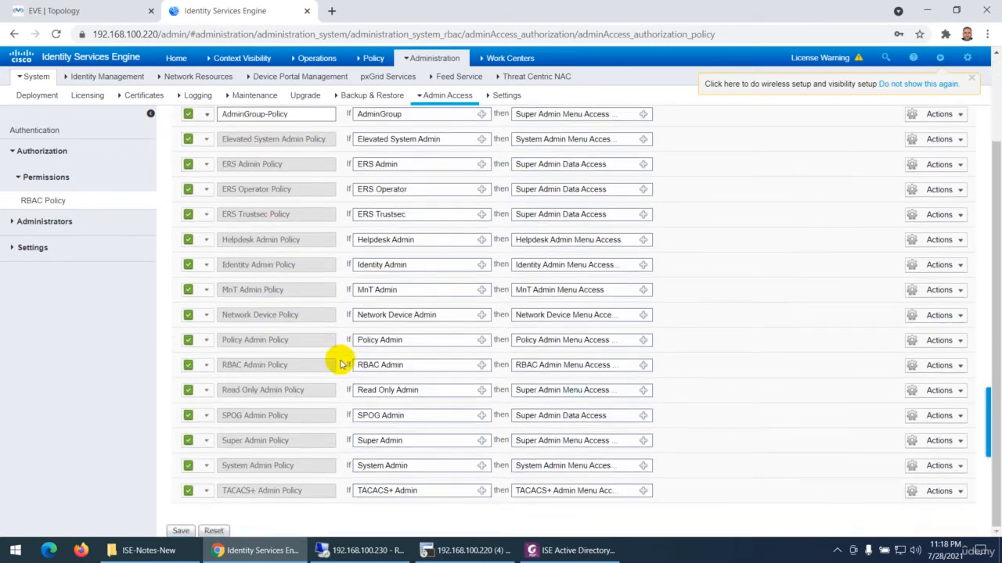
click(182, 531)
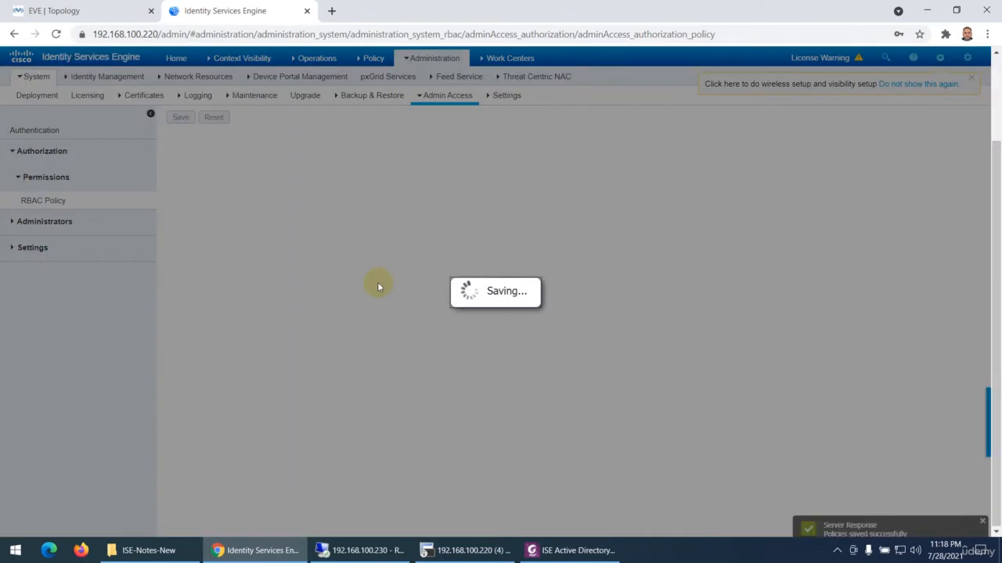
Insert a new RBAC policy below AdminGroup-Policy and name it SupportGroup-Policy
scroll(387, 250, up, 3)
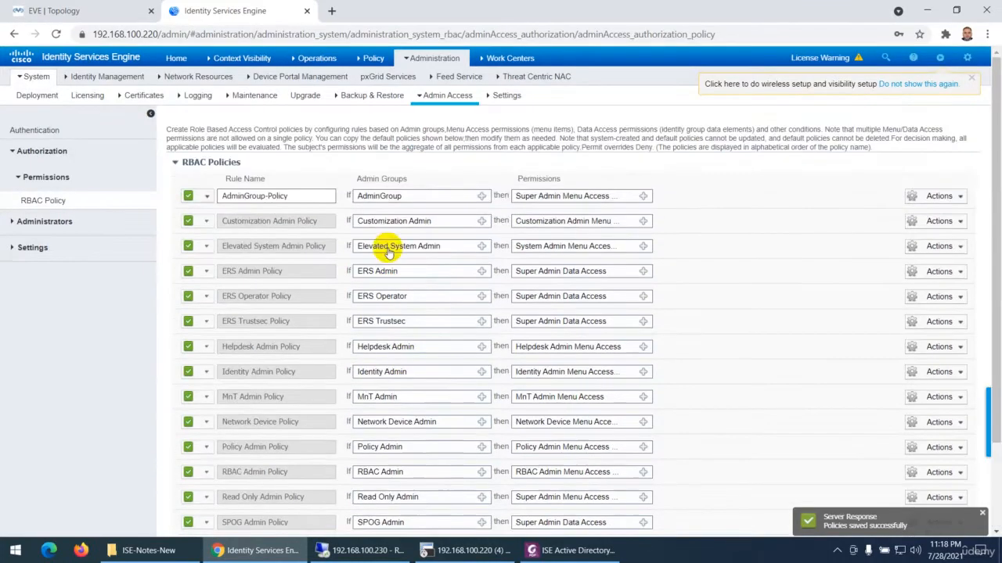
click(950, 197)
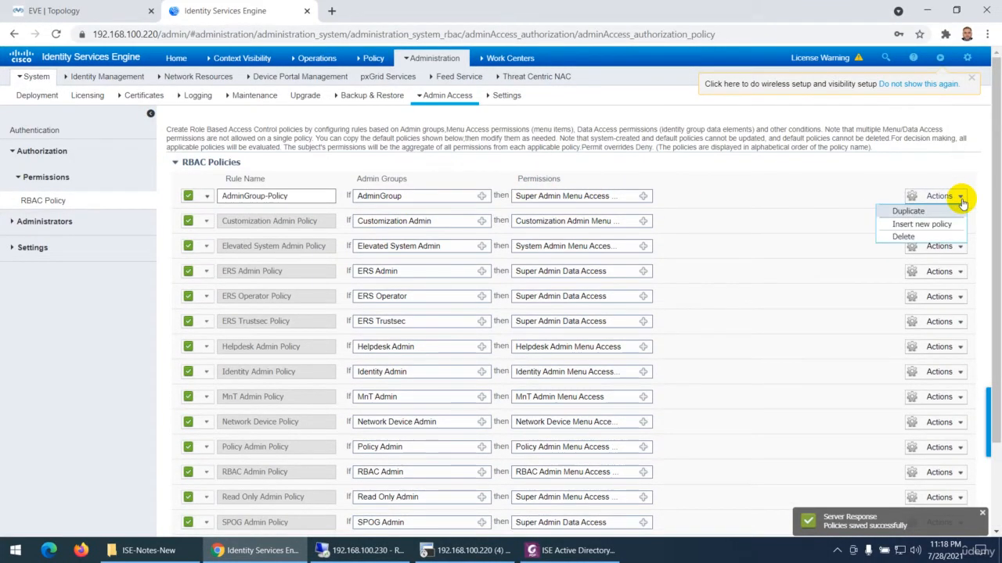
click(923, 224)
drag(276, 219, 206, 224)
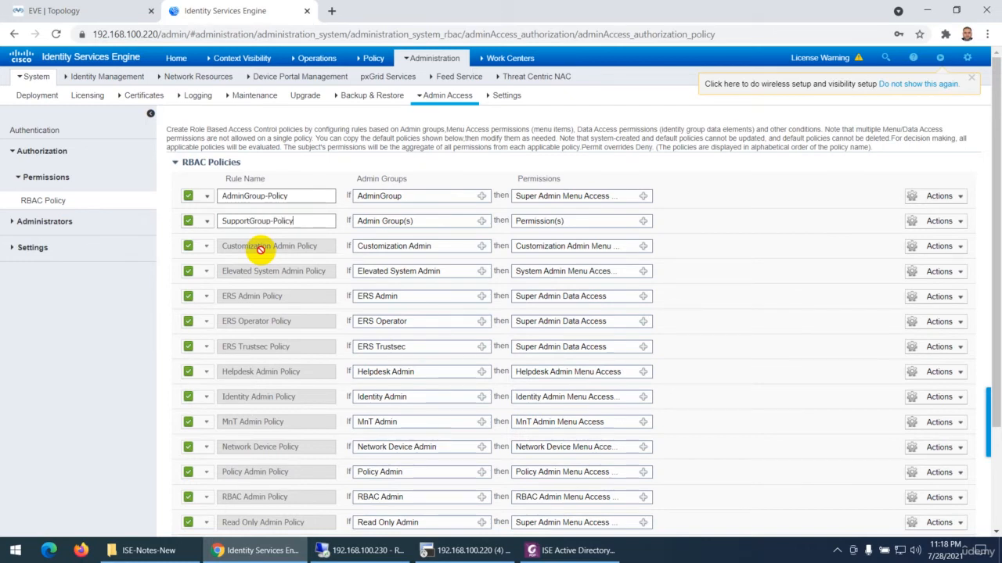
Assign the SupportGroup admin group to the SupportGroup-Policy rule
click(480, 222)
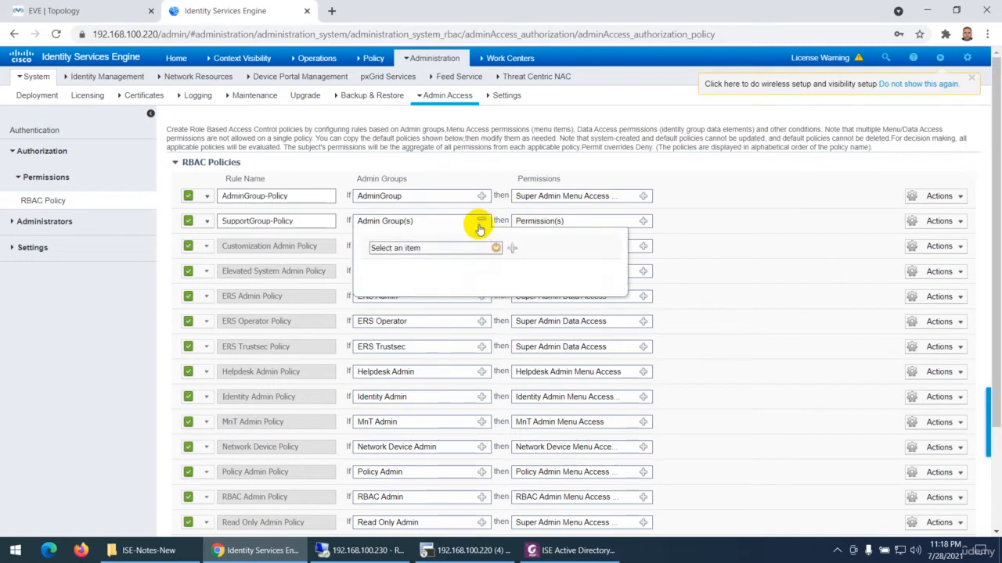
click(495, 247)
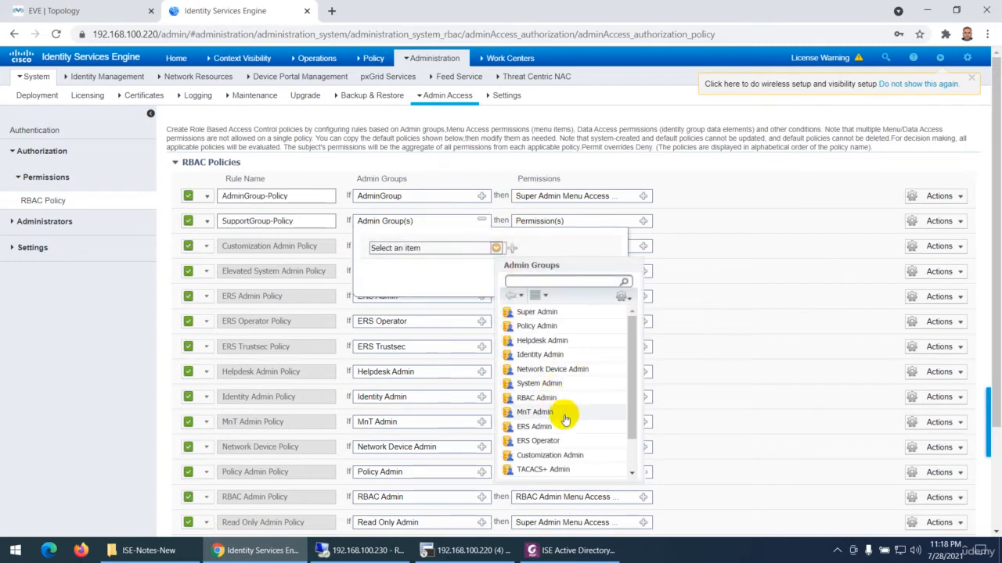
scroll(565, 422, down, 1)
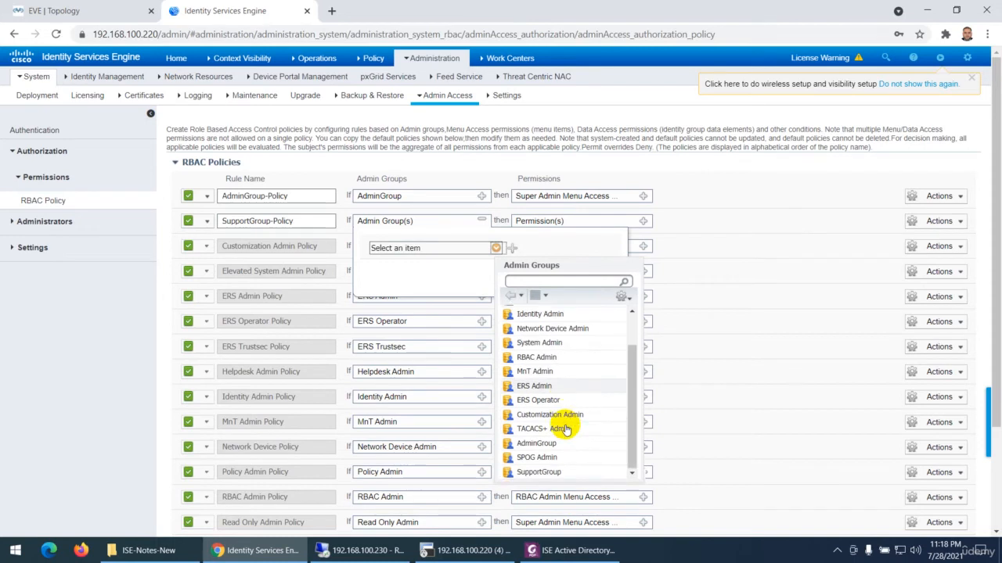
click(538, 471)
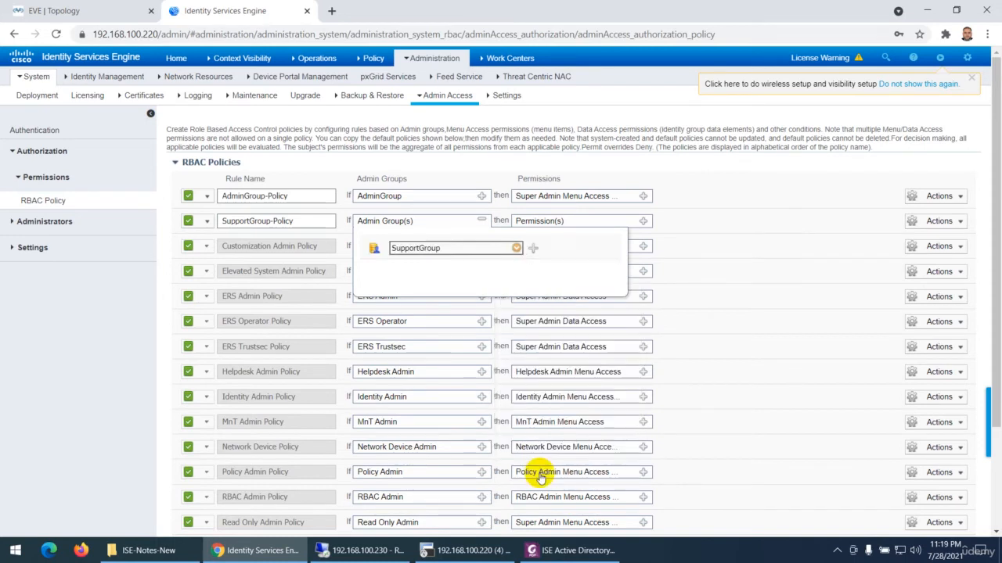
Grant SupportGroup-Policy the Helpdesk Admin Menu Access and Read Only Admin Data Access permissions, and save the RBAC policies
click(643, 220)
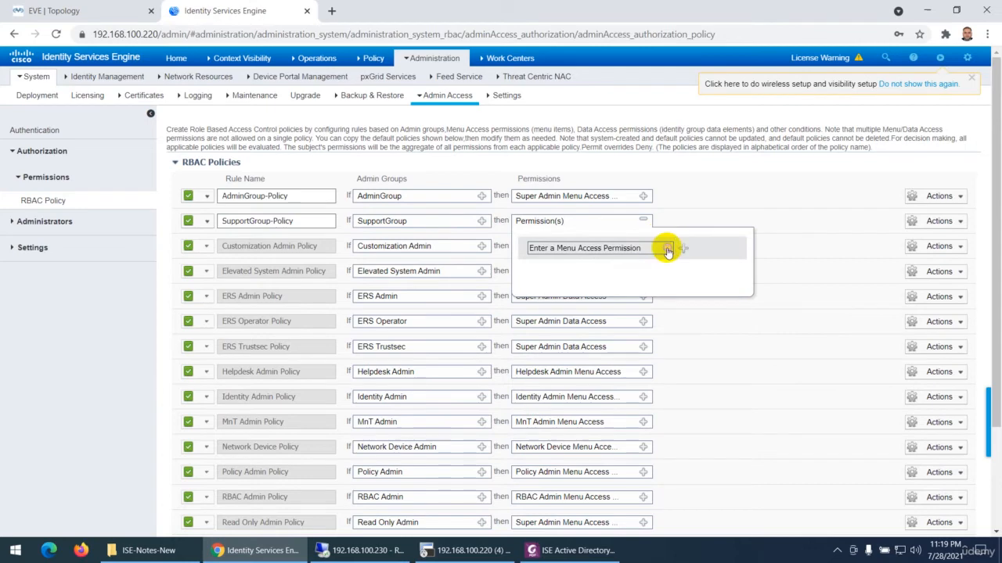
click(667, 249)
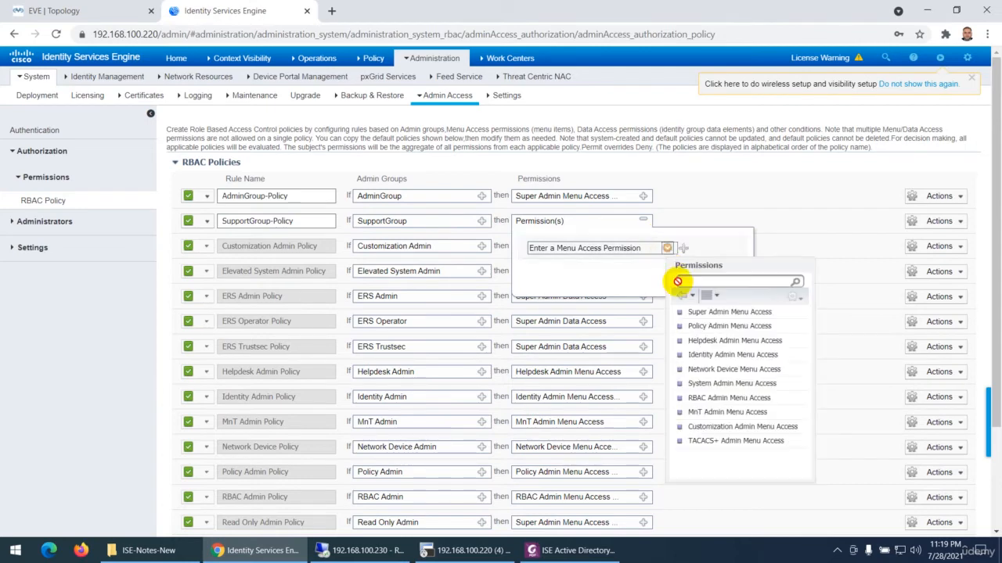
click(733, 341)
click(683, 249)
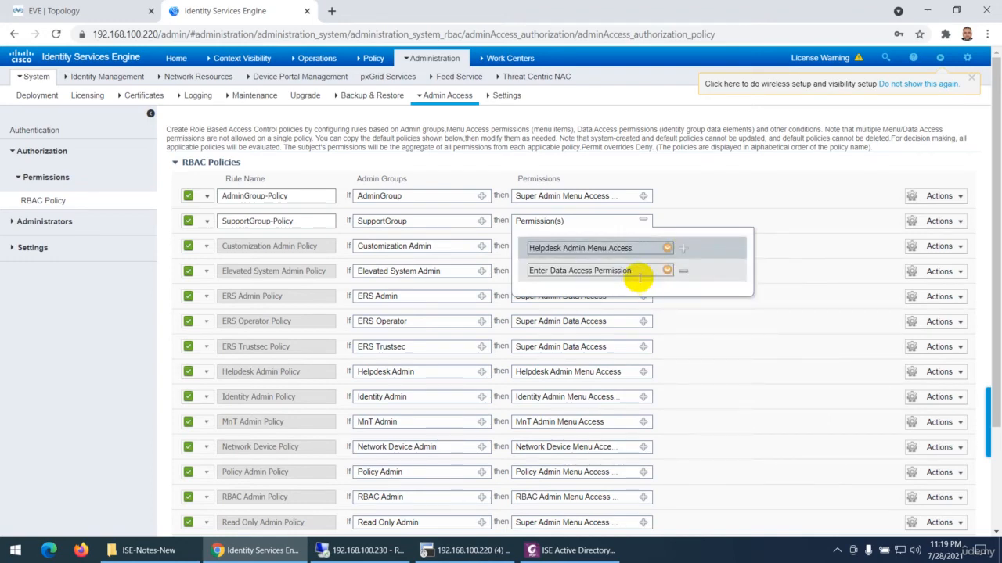
click(667, 270)
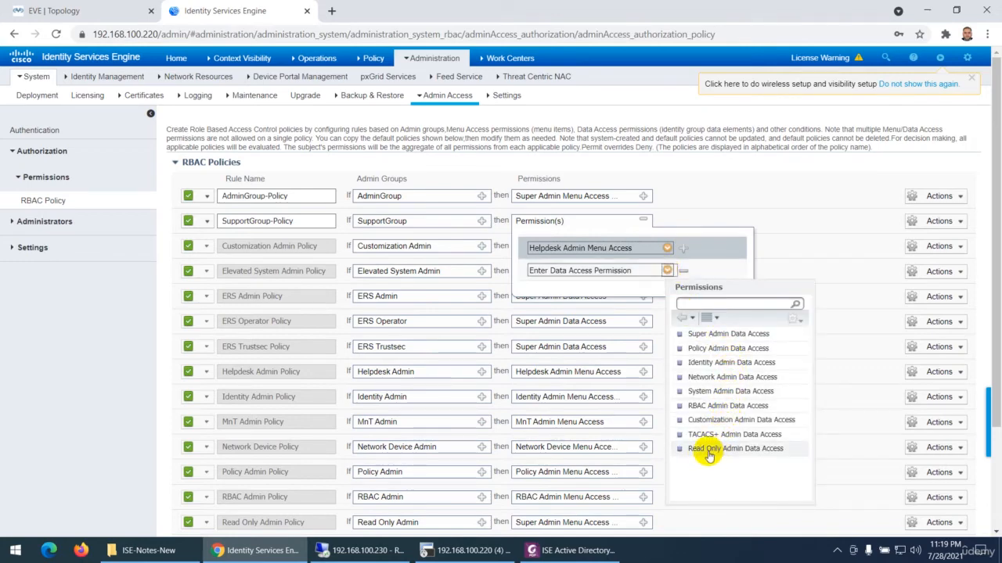
click(736, 449)
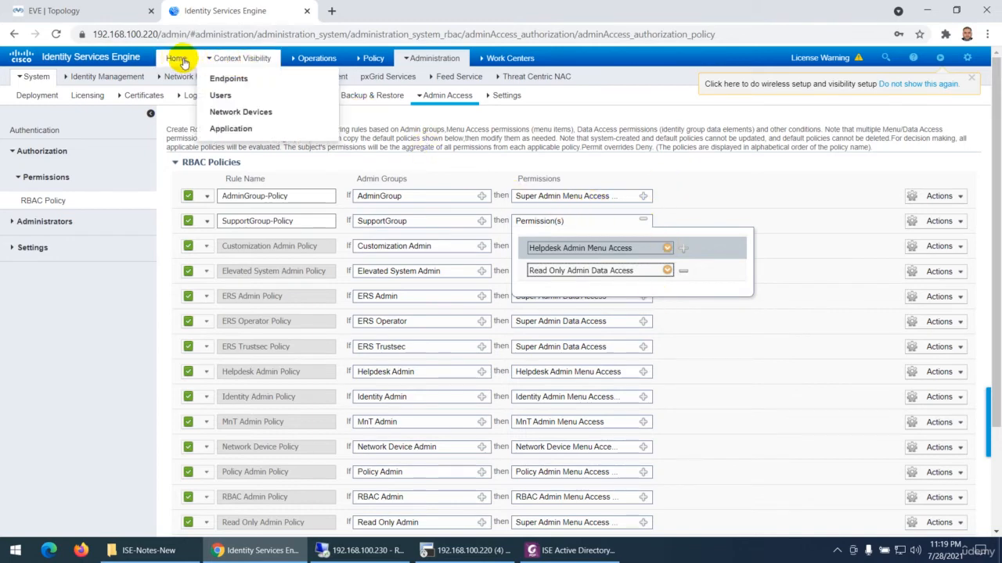
mouse_move(315, 61)
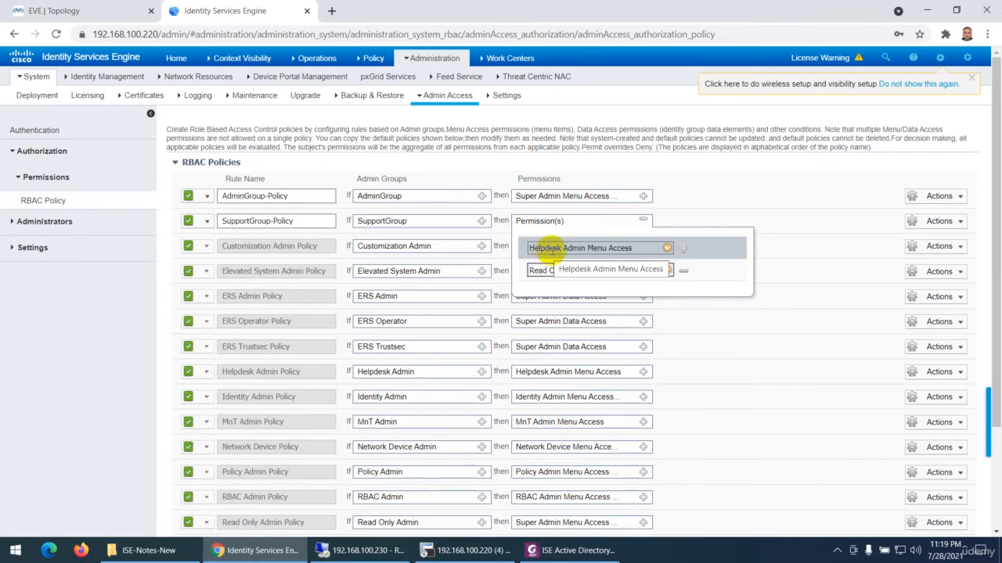
mouse_move(250, 60)
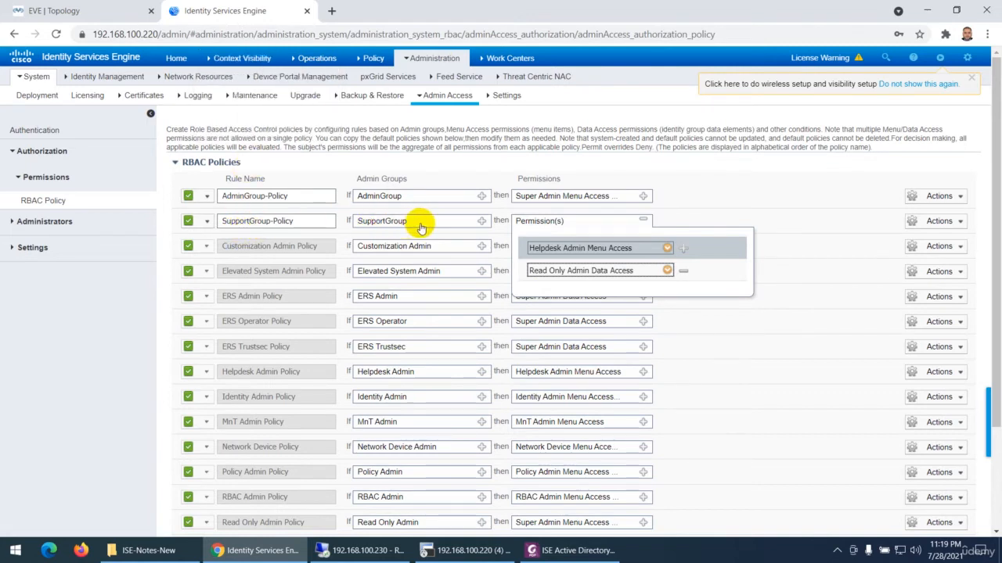
click(782, 178)
scroll(224, 440, down, 5)
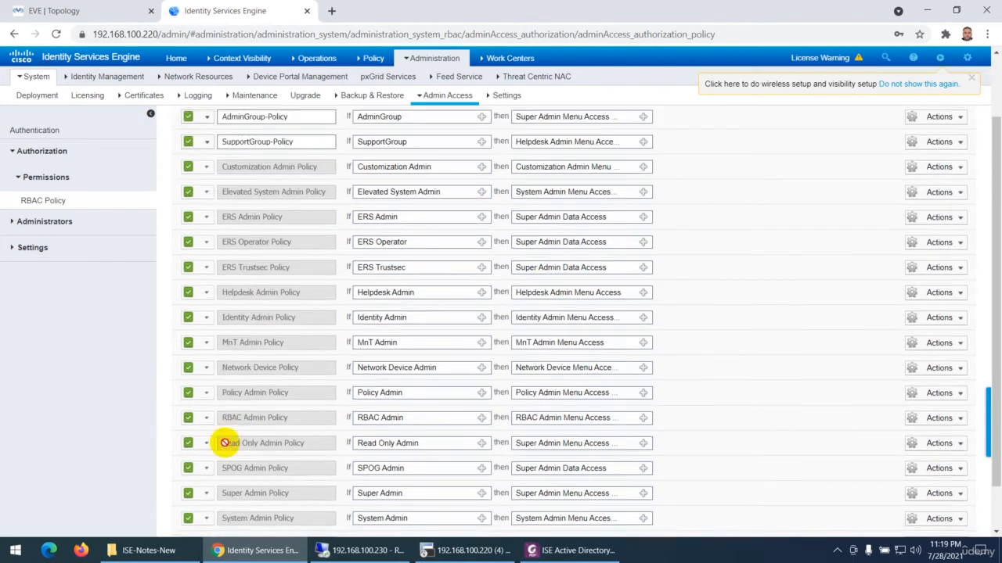
click(180, 531)
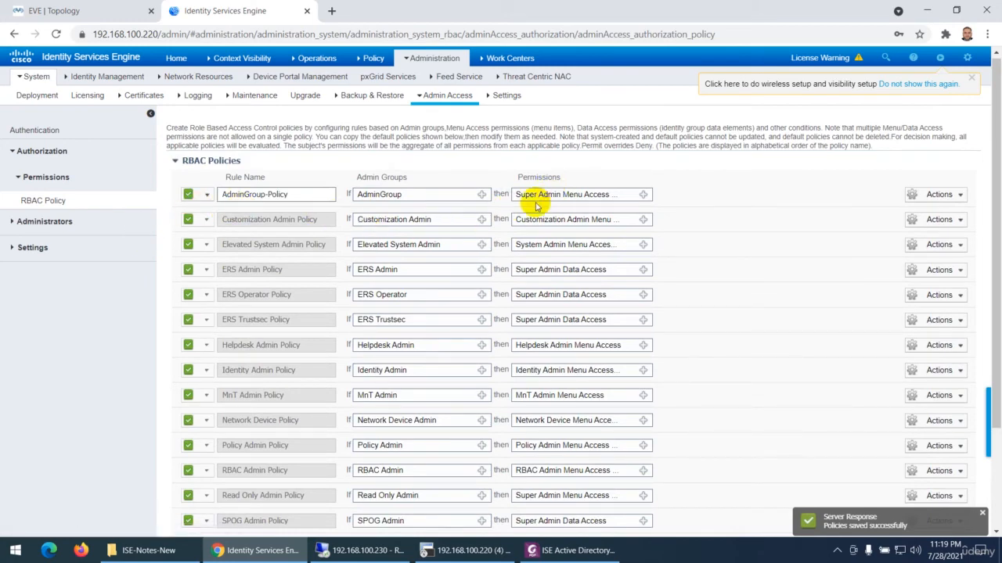
Switch to the ISE Active Directory Admin Login PDF in Foxit PhantomPDF and review its RBAC policy and domain login instructions
click(570, 550)
scroll(548, 328, down, 3)
scroll(501, 295, down, 12)
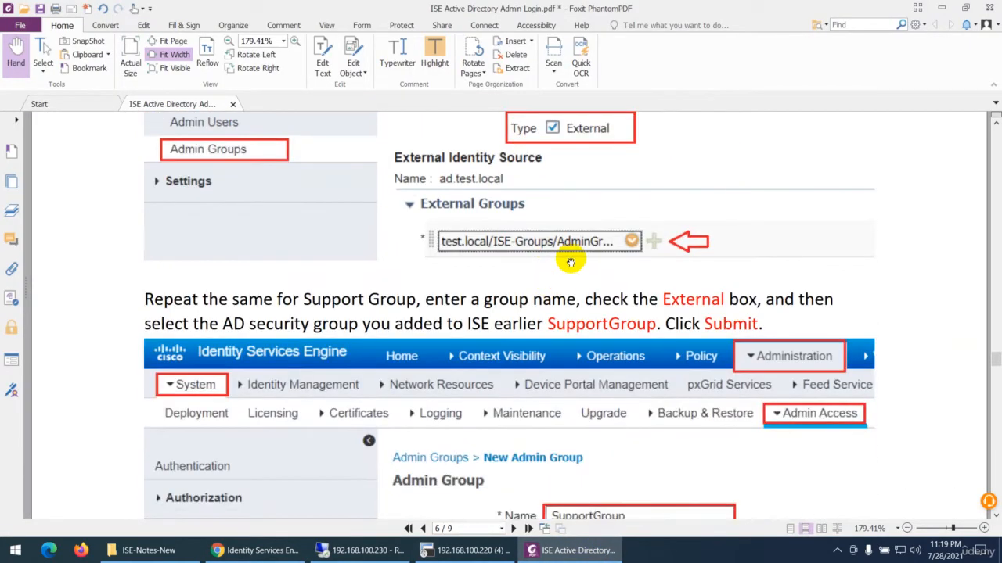
scroll(557, 282, down, 6)
scroll(555, 279, down, 6)
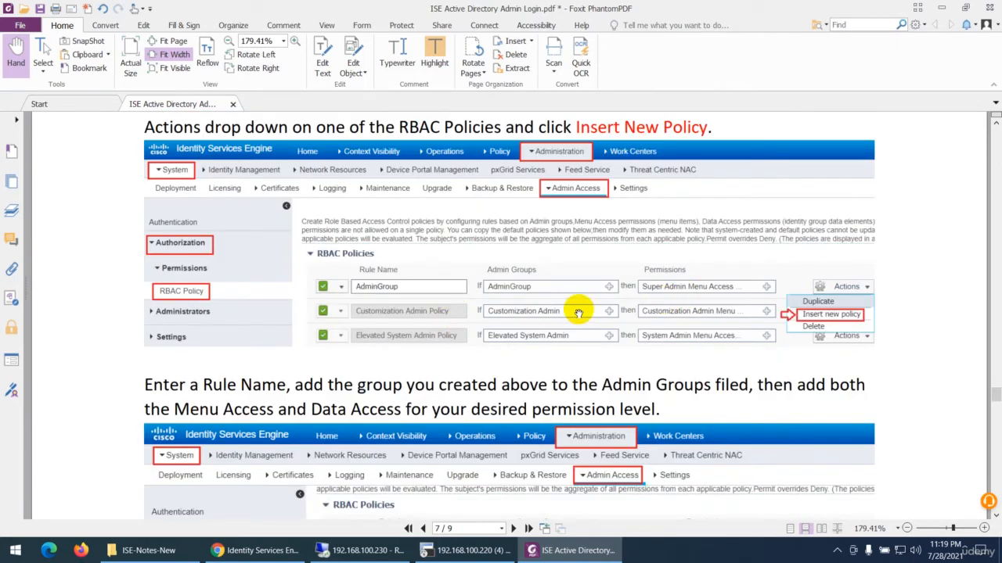
scroll(577, 313, down, 6)
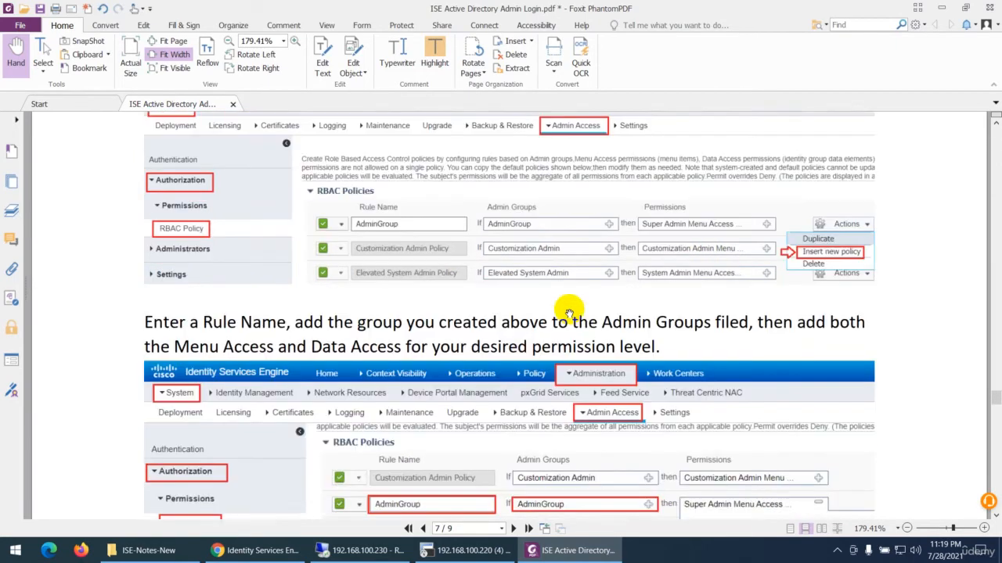
scroll(578, 305, down, 10)
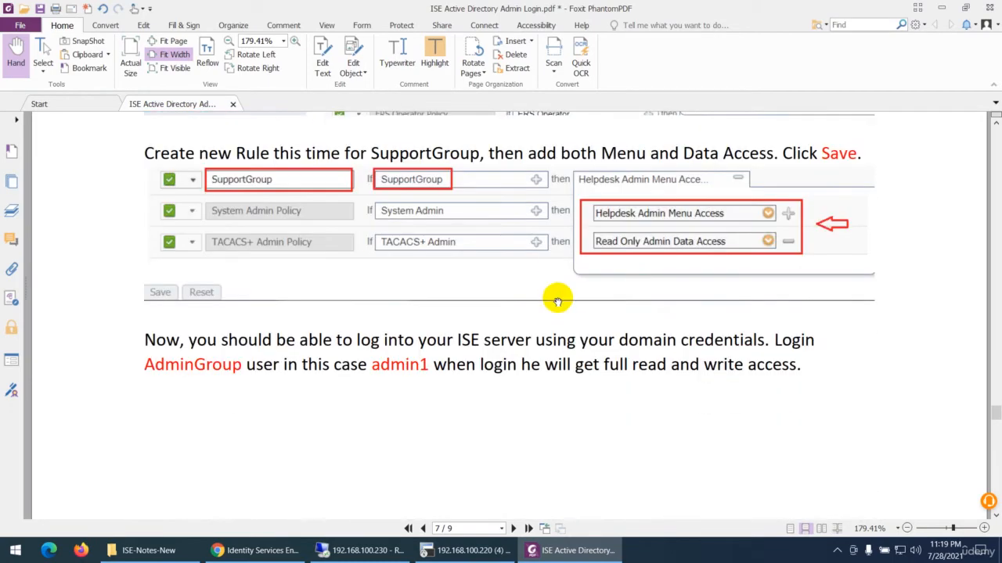
scroll(461, 273, down, 3)
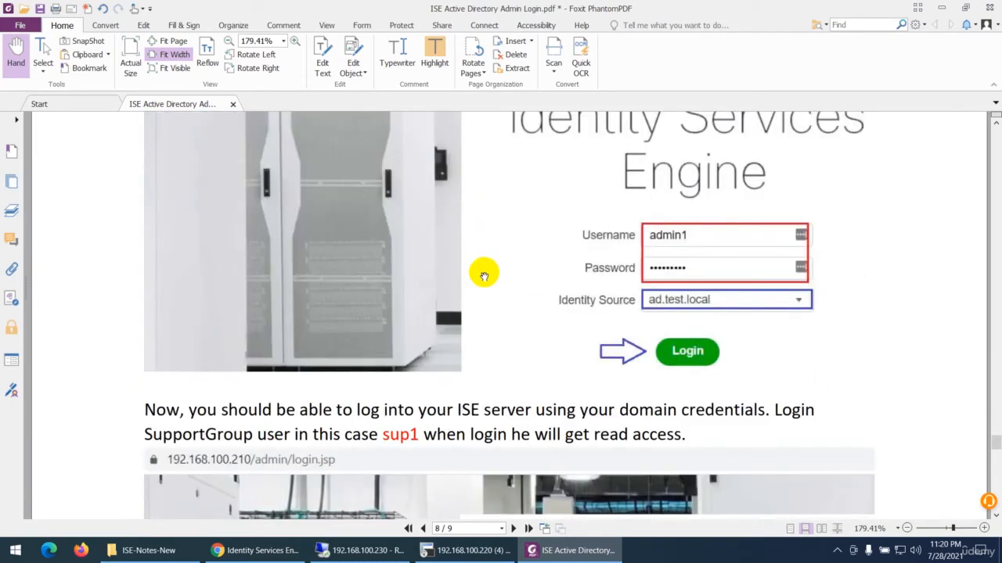
Switch from the PDF guide to the Cisco ISE page in the browser and log out of the current admin session
scroll(574, 309, down, 2)
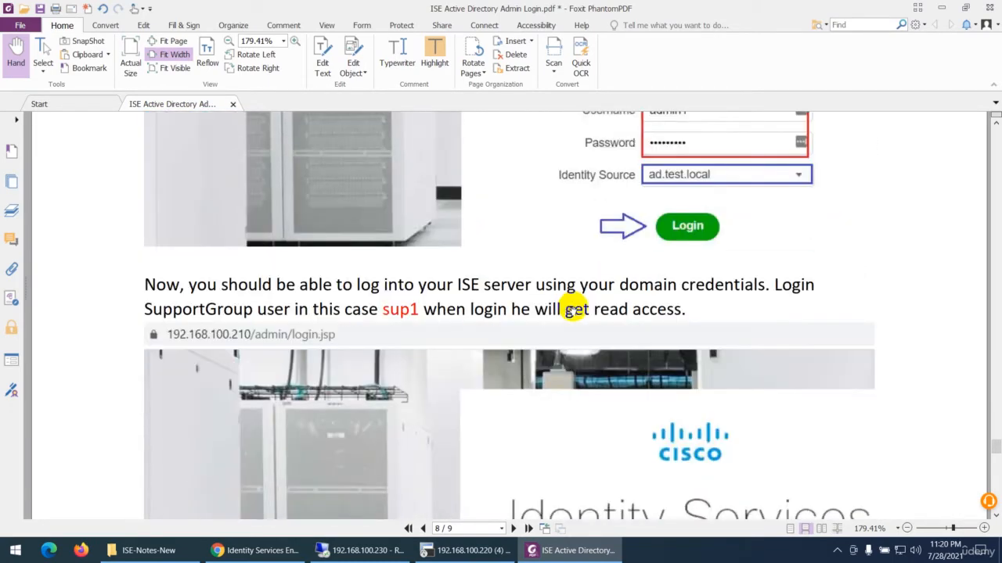
scroll(512, 338, up, 3)
click(242, 543)
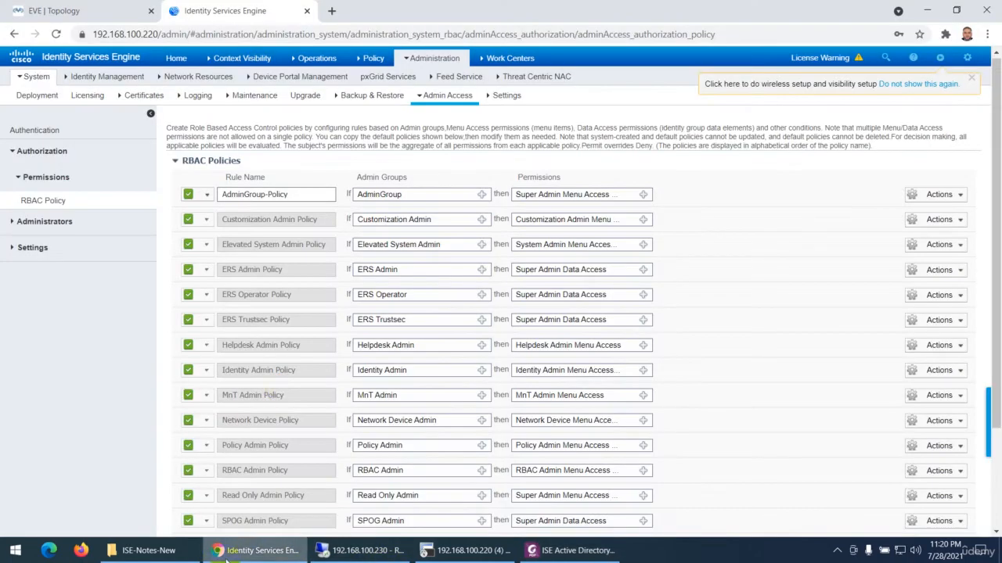
click(968, 62)
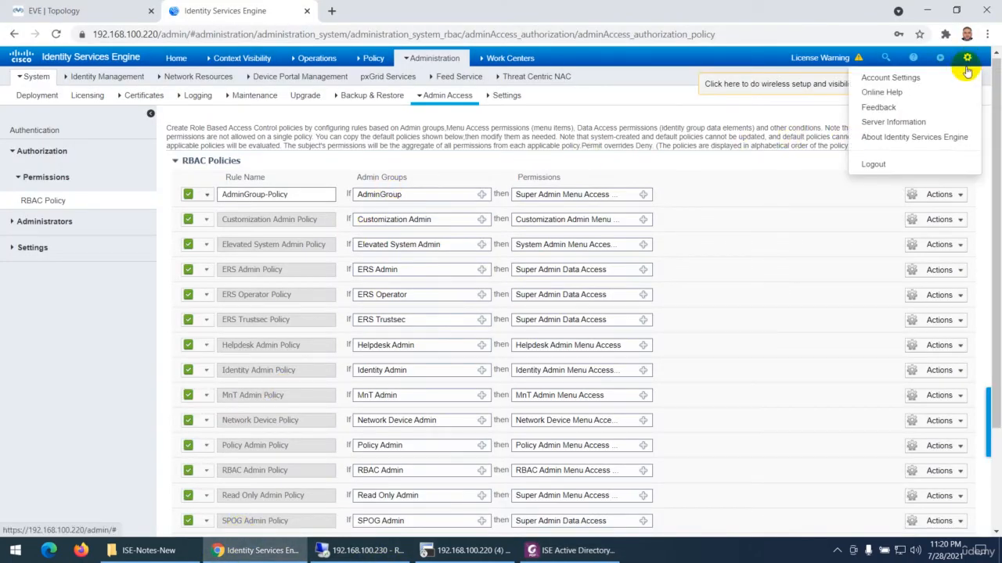
click(873, 164)
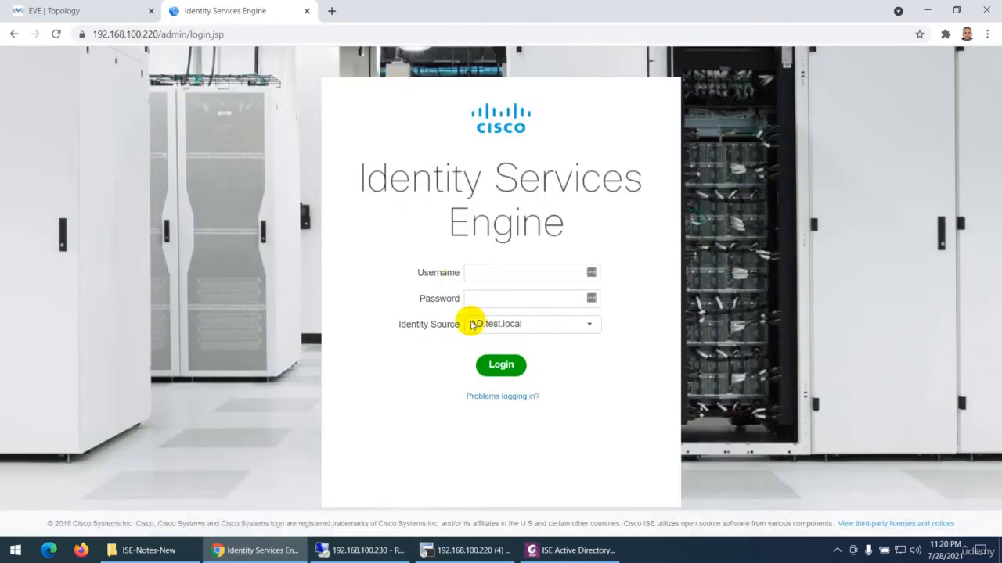
Select AD.test.local as the identity source on the ISE login page
drag(397, 324, 451, 322)
click(421, 341)
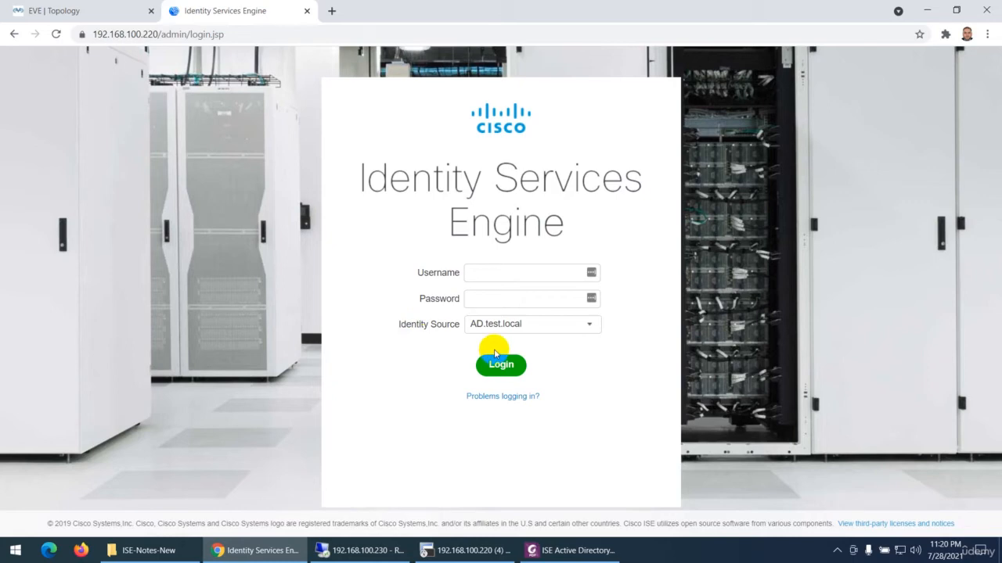
click(483, 269)
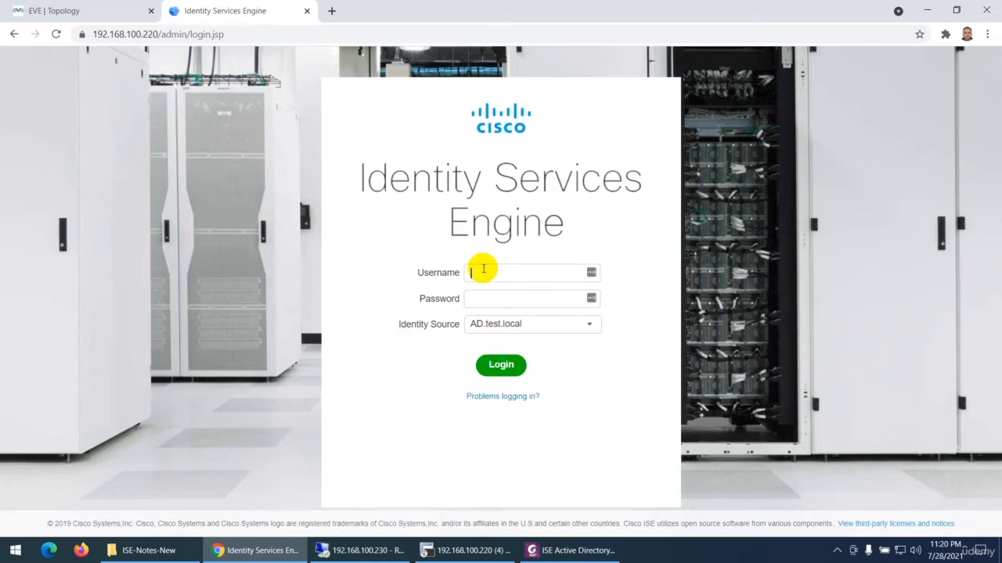
click(482, 324)
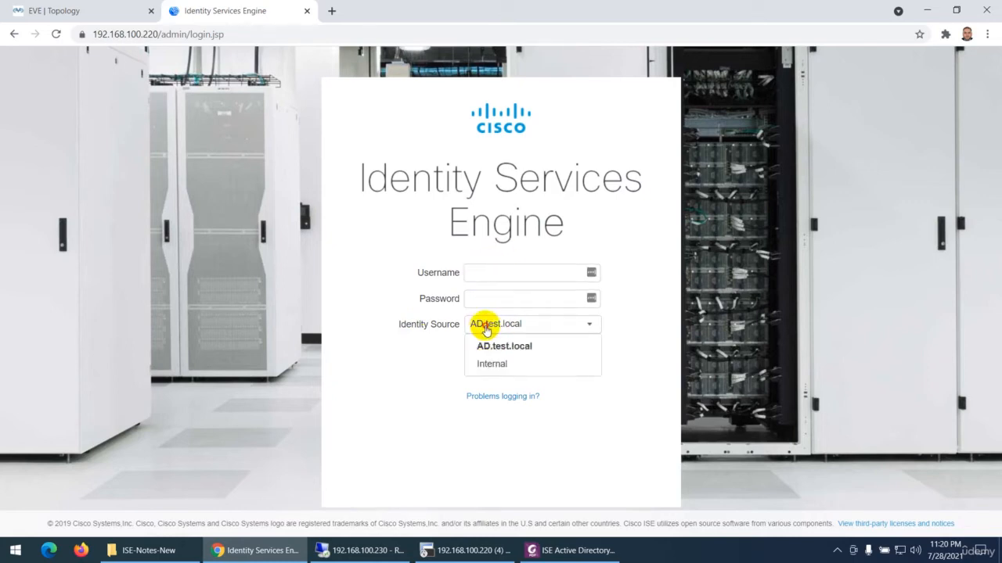
click(499, 347)
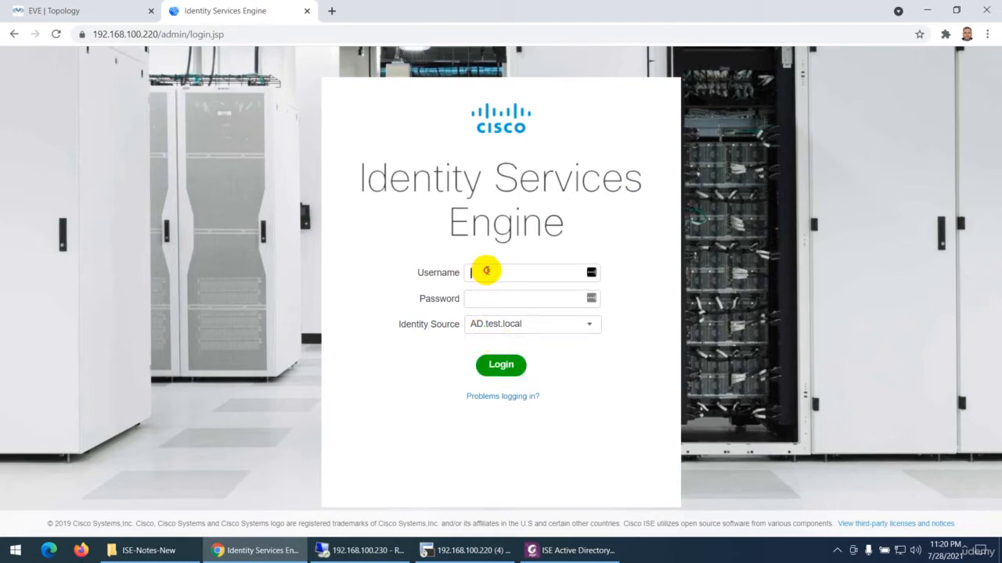
Switch to the 192.168.100.230 remote desktop and check the members of AdminGroup in Active Directory Users and Computers
click(570, 550)
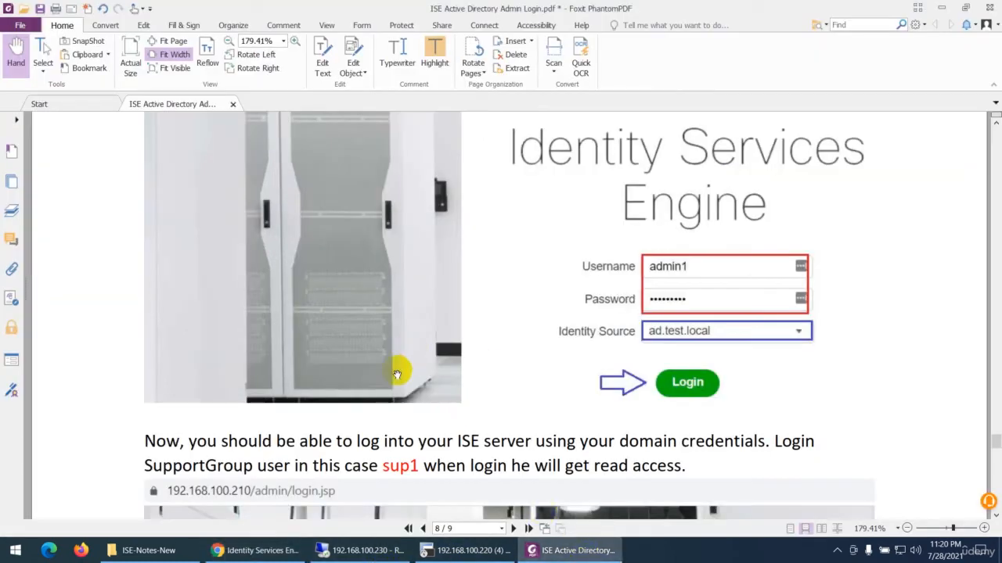
click(343, 550)
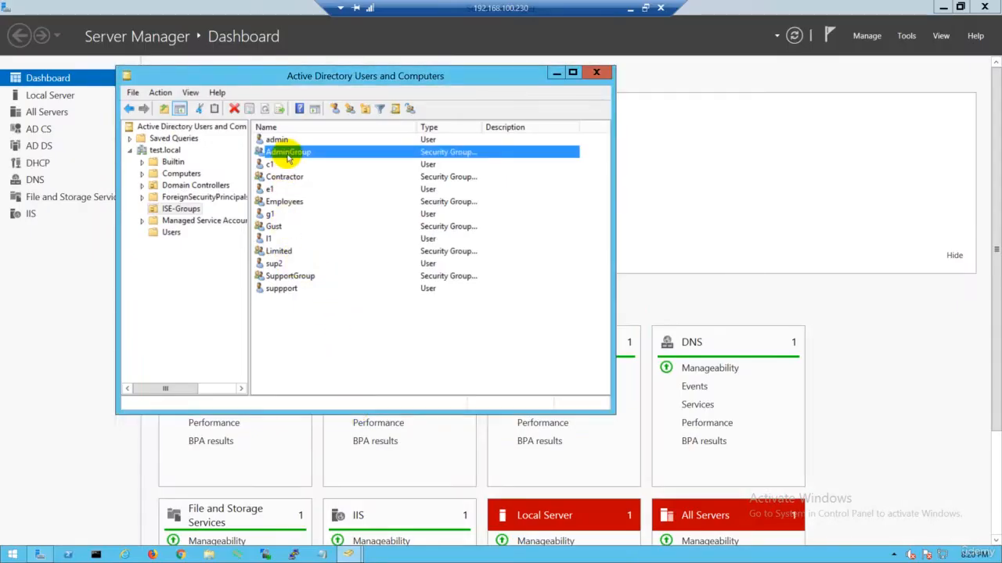
double_click(294, 155)
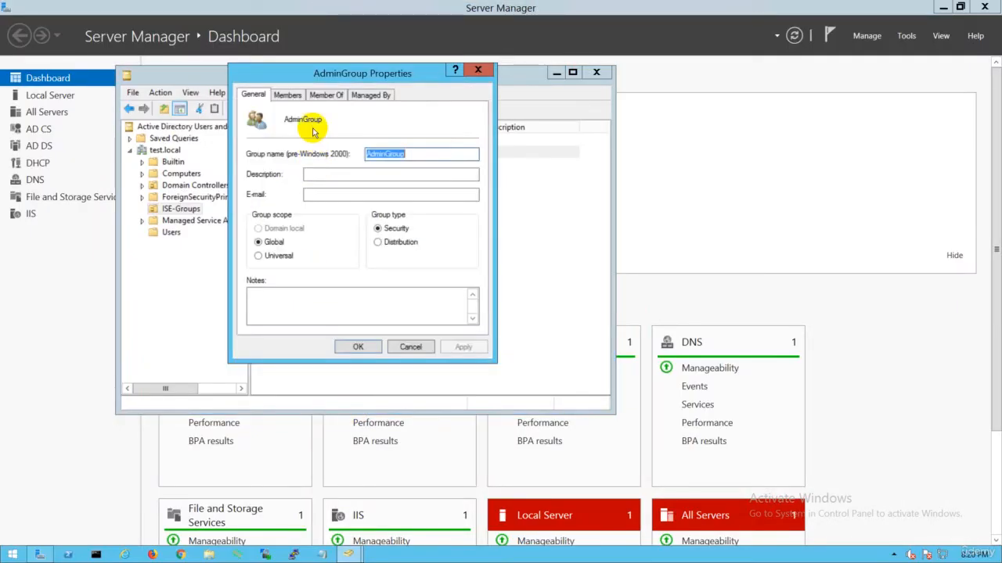
click(287, 94)
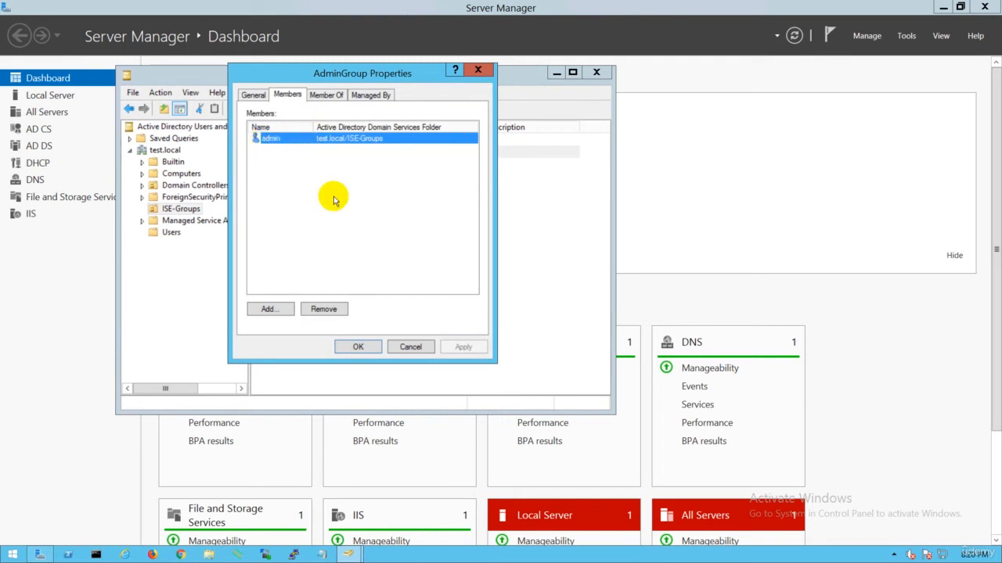
click(410, 347)
mouse_move(717, 5)
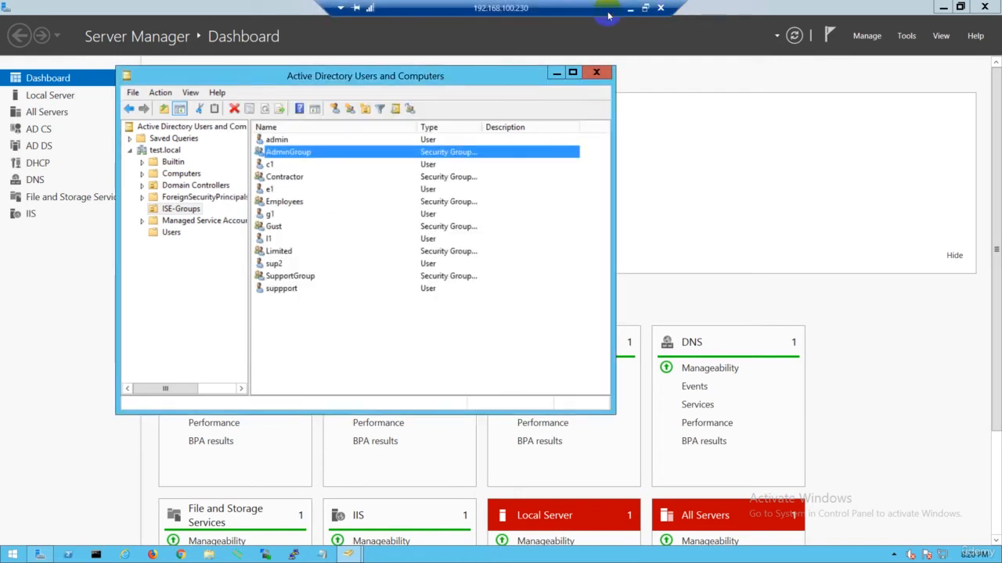
click(632, 8)
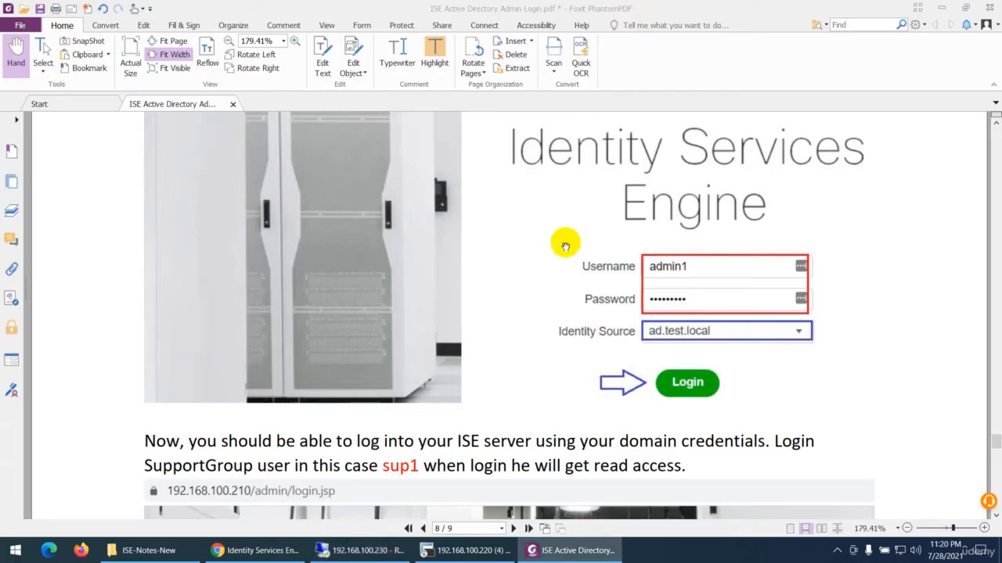
Back in the browser, log in to ISE as admin1 with the account password through AD.test.local, and decline saving the credentials in LastPass
click(254, 550)
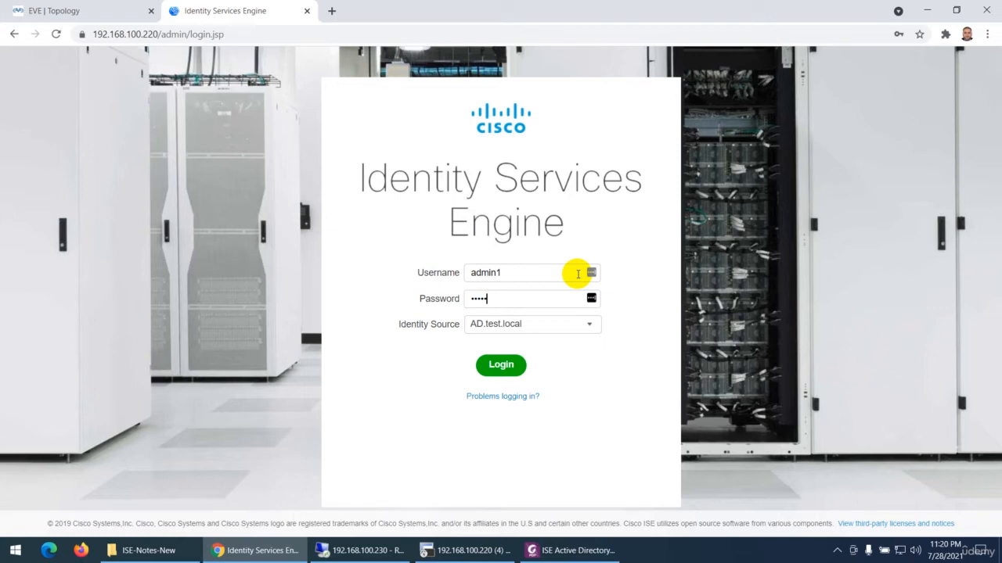
click(511, 380)
click(481, 295)
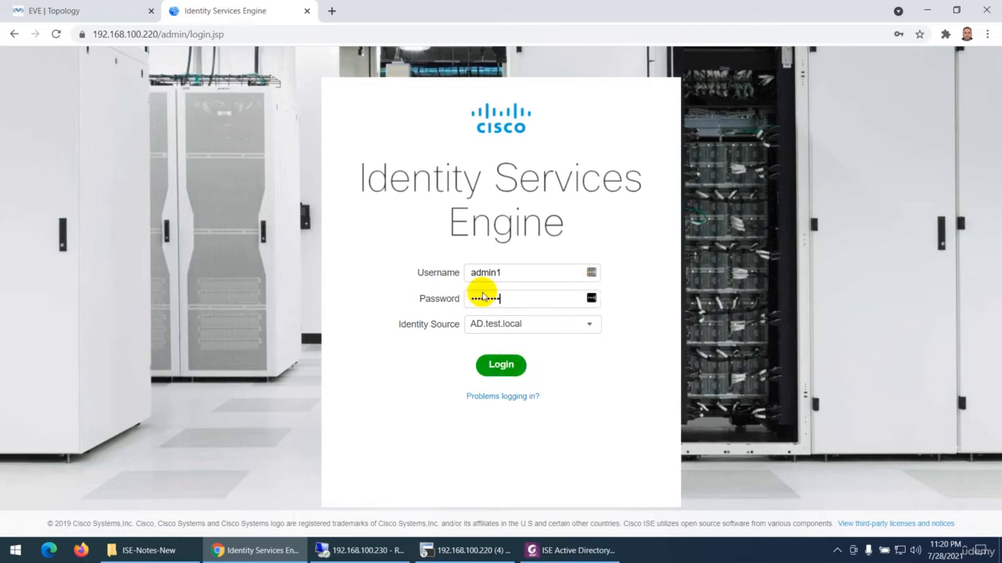
click(489, 313)
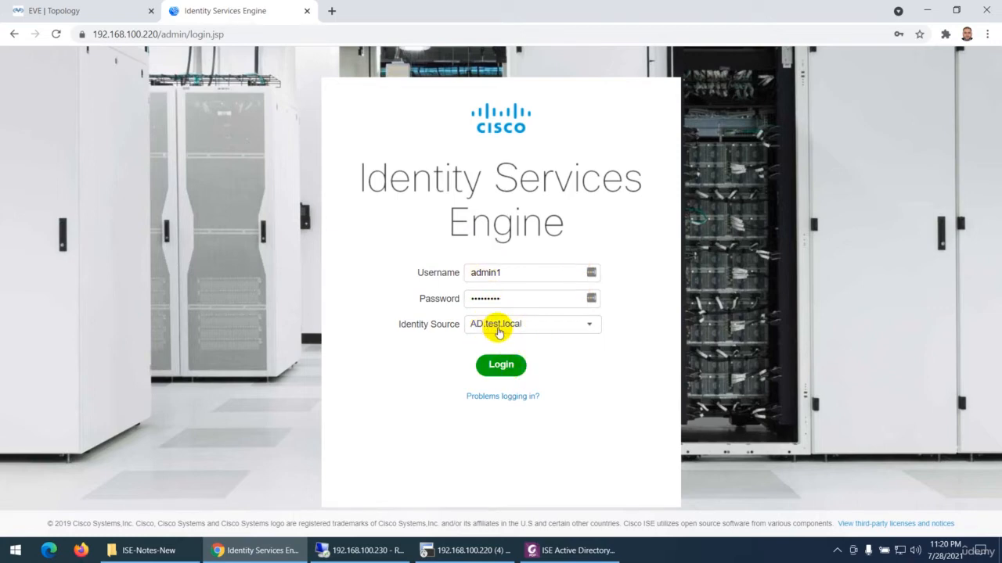
click(501, 365)
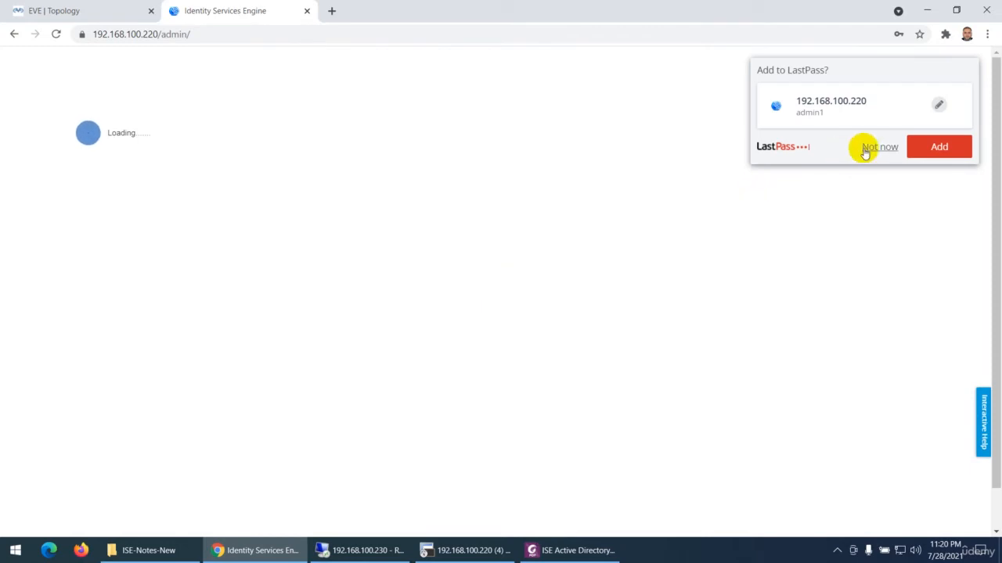
click(868, 147)
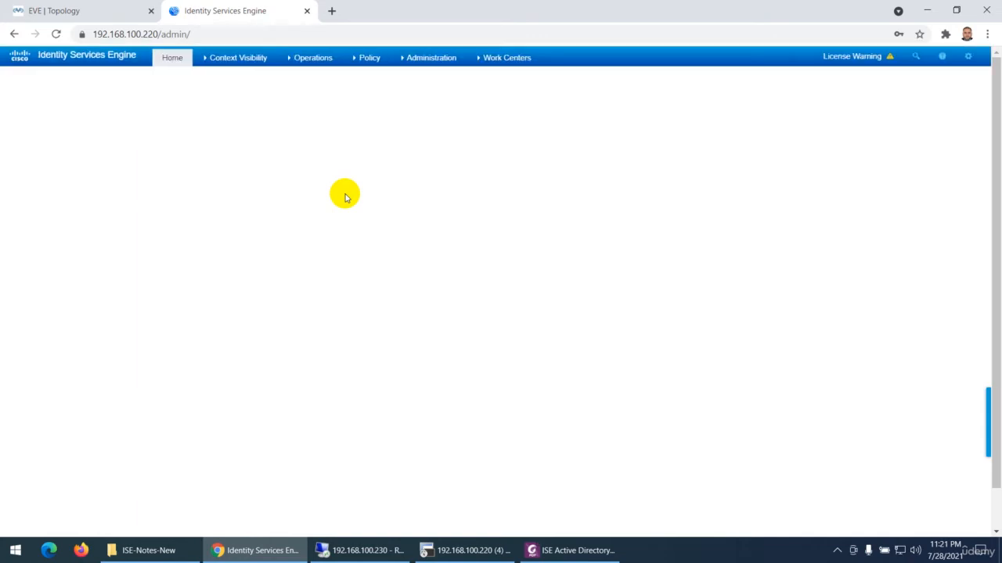
Examine the ISE menus available to the logged-in admin and view the account settings, closing them without changes
mouse_move(210, 69)
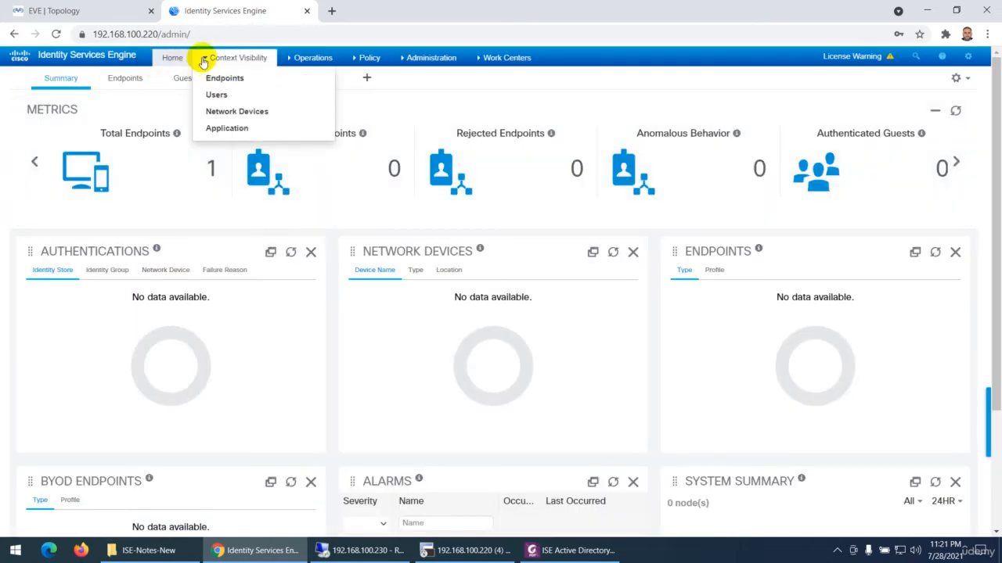
mouse_move(431, 63)
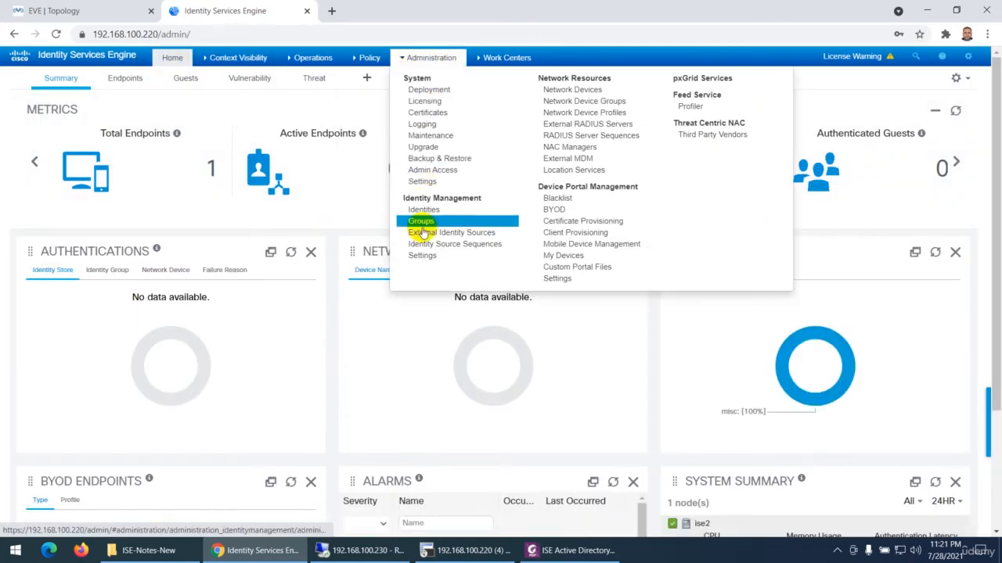
mouse_move(497, 61)
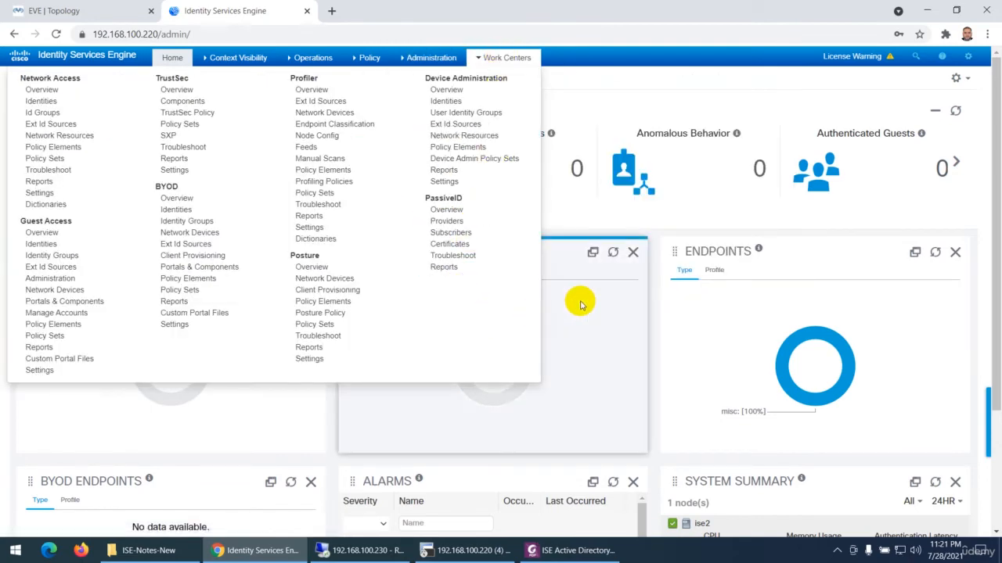
mouse_move(965, 63)
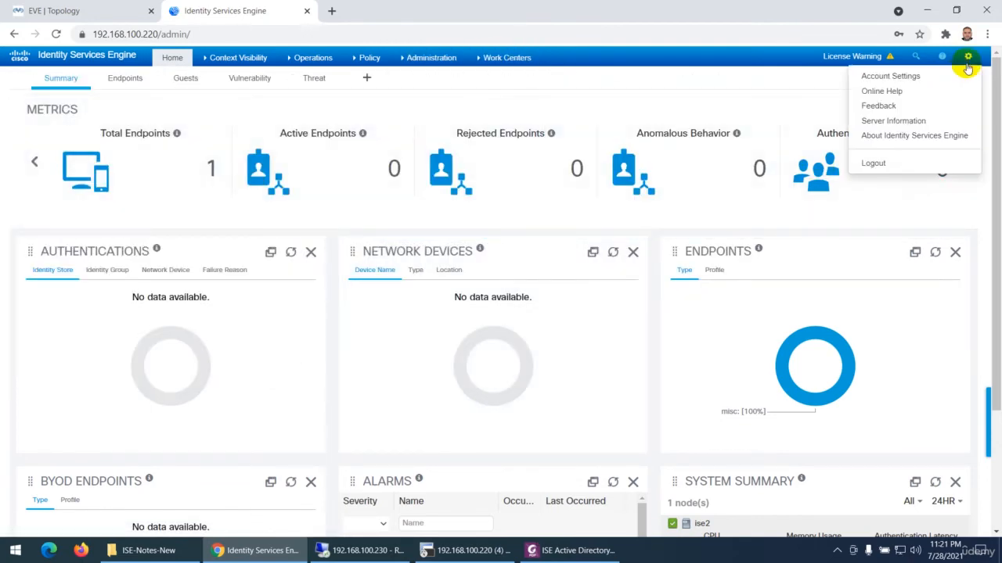
click(892, 76)
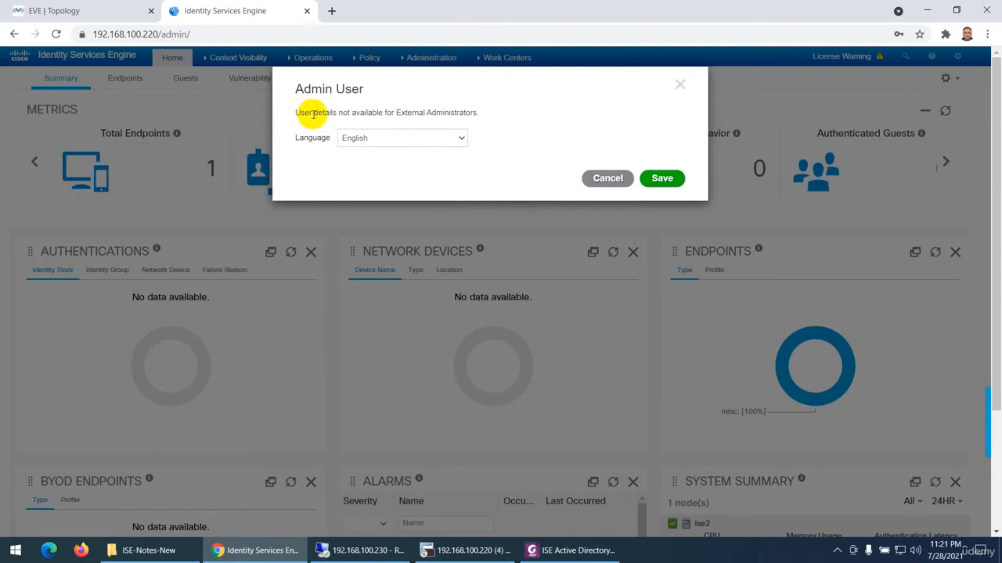
drag(330, 114, 486, 116)
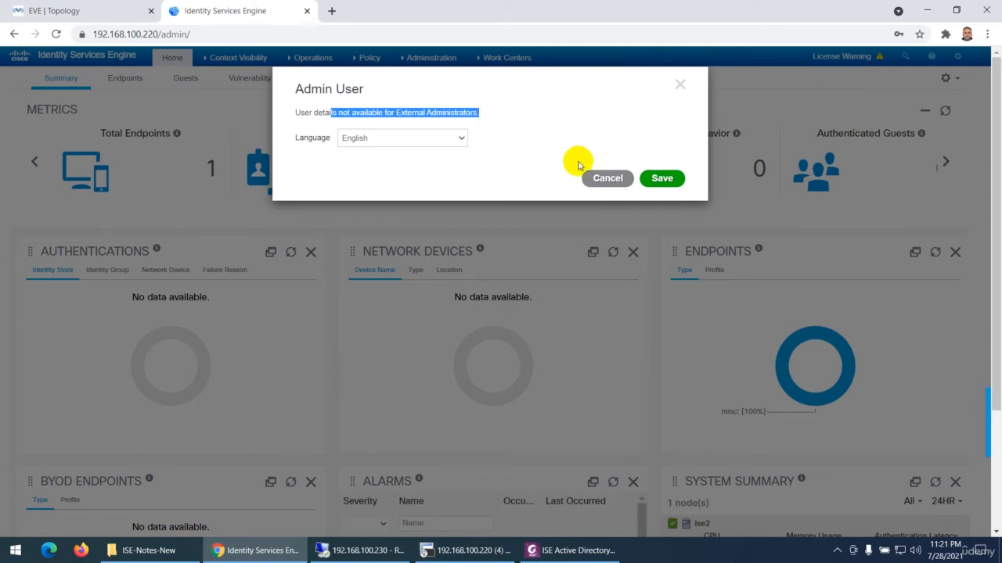
click(604, 178)
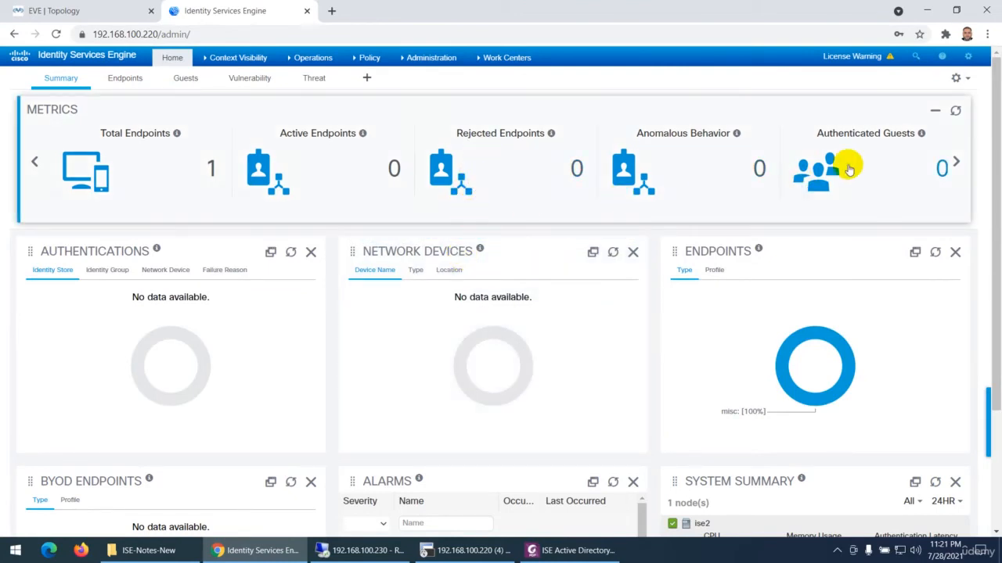
Log out of the admin1 session in ISE
click(968, 57)
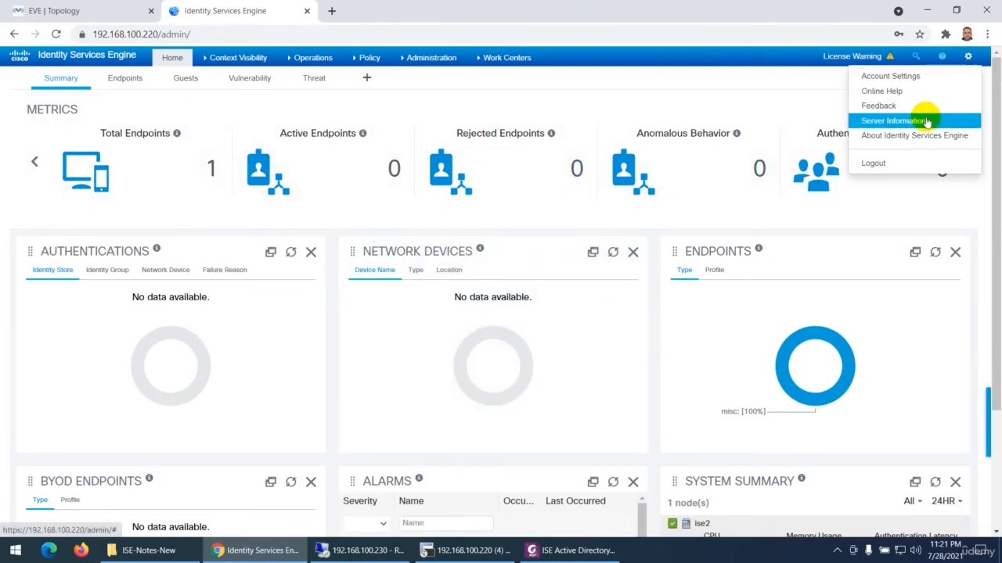
click(876, 163)
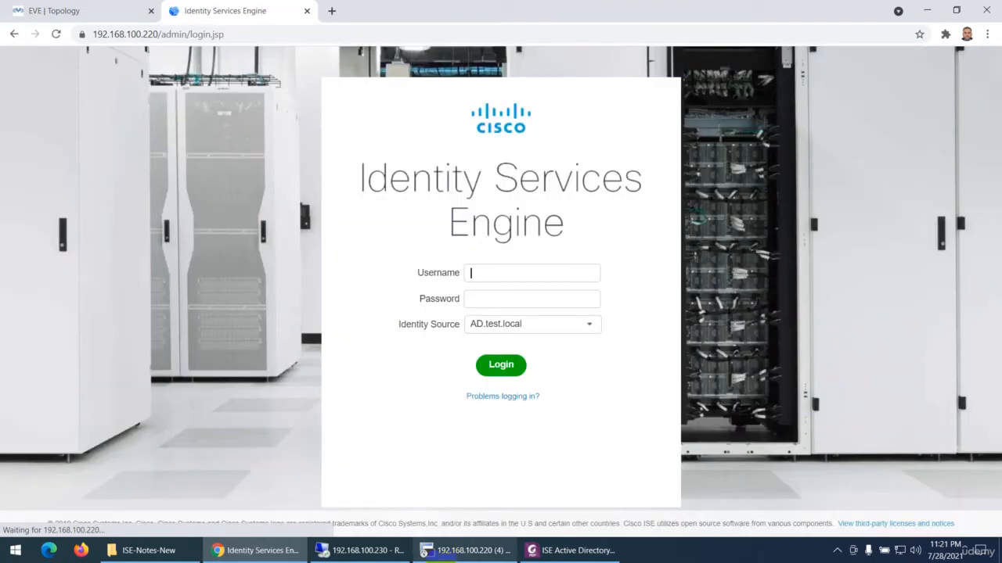
click(466, 551)
click(473, 550)
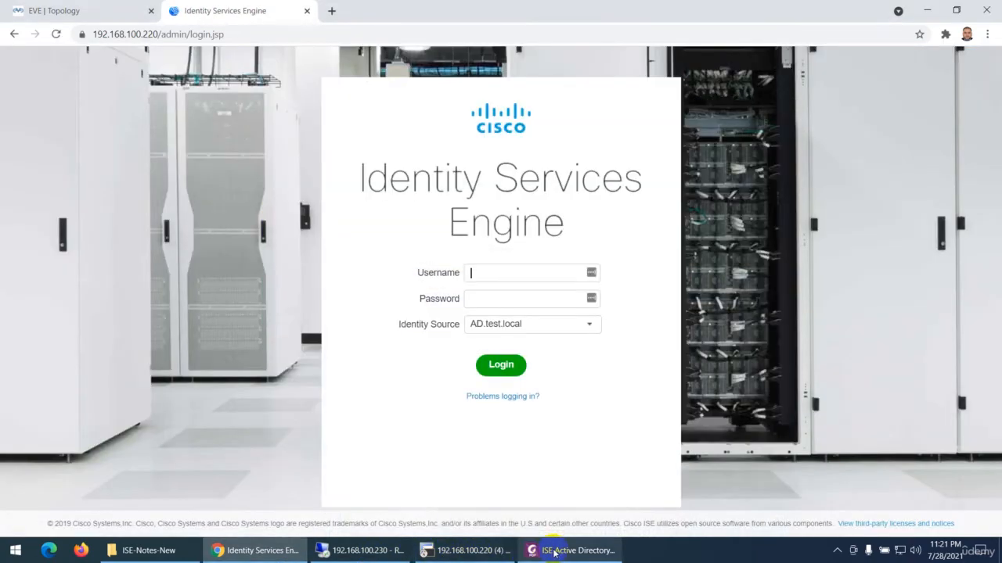
Switch to the 192.168.100.230 remote desktop and look up the support user sup2 in the ISE-Groups unit
click(368, 550)
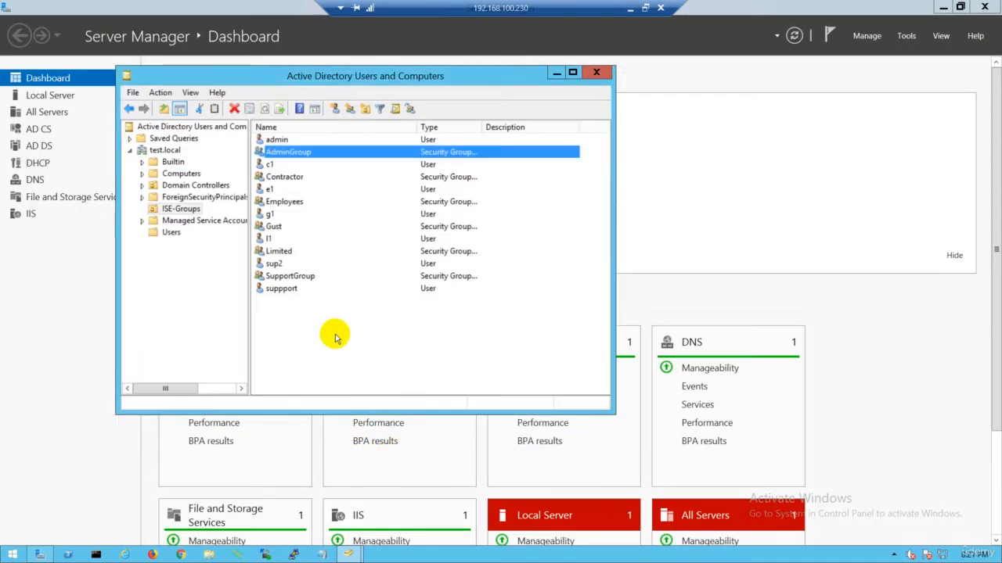
click(296, 278)
click(274, 263)
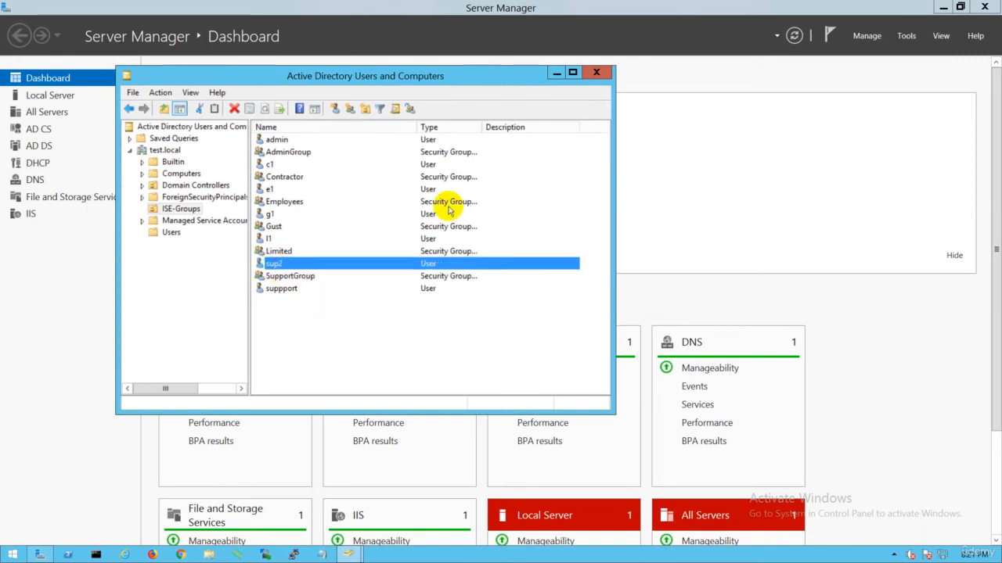
click(631, 8)
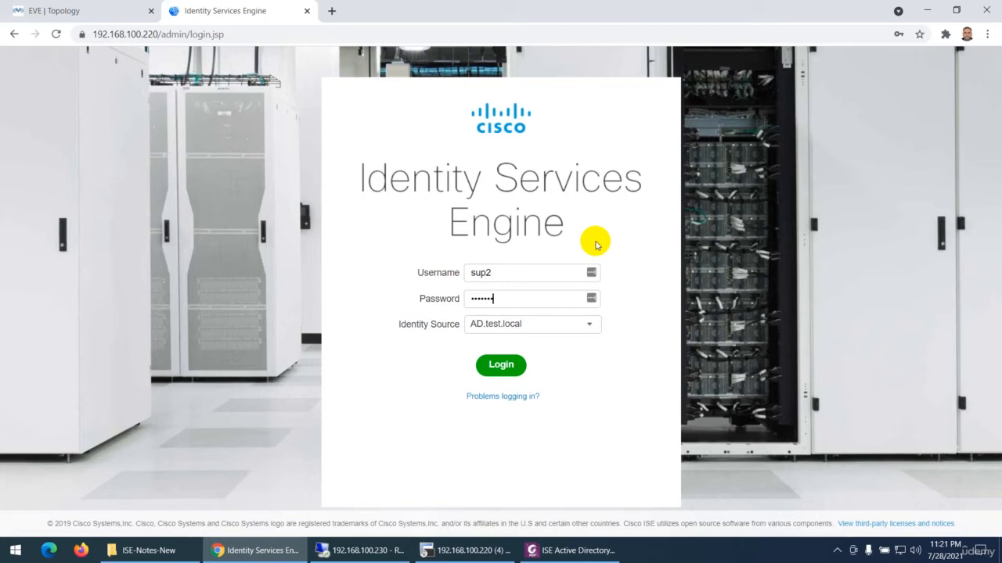
Log in to ISE as sup2 through AD.test.local and decline saving the credentials in LastPass
click(501, 365)
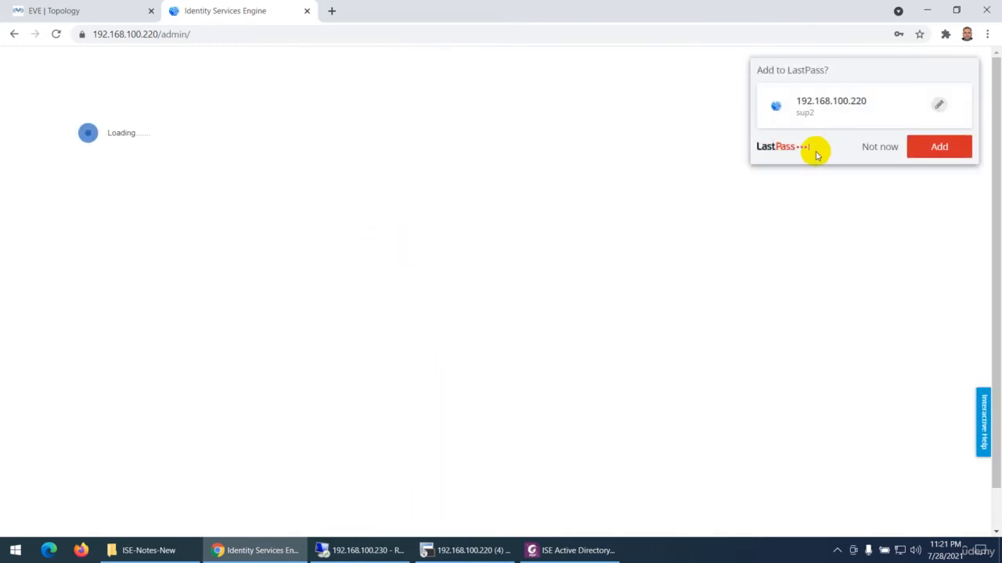
click(878, 147)
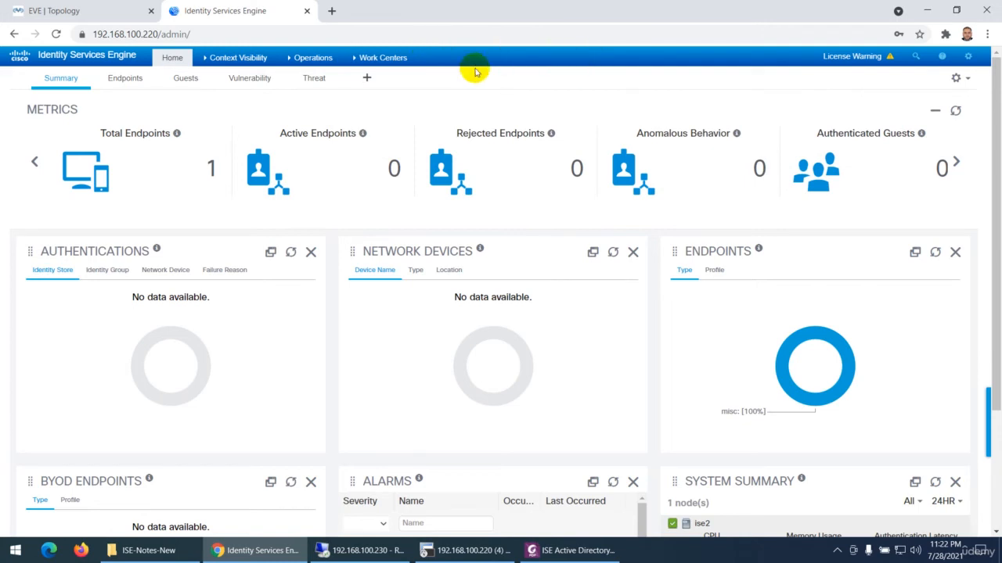
Examine the Context Visibility, Operations and Work Centers menus available to the support user in ISE
mouse_move(222, 62)
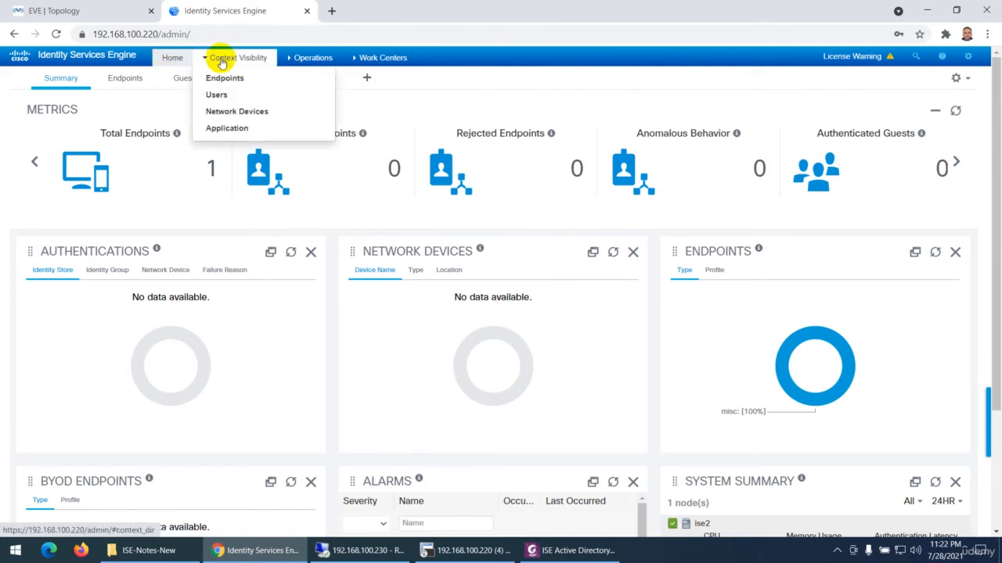
mouse_move(316, 64)
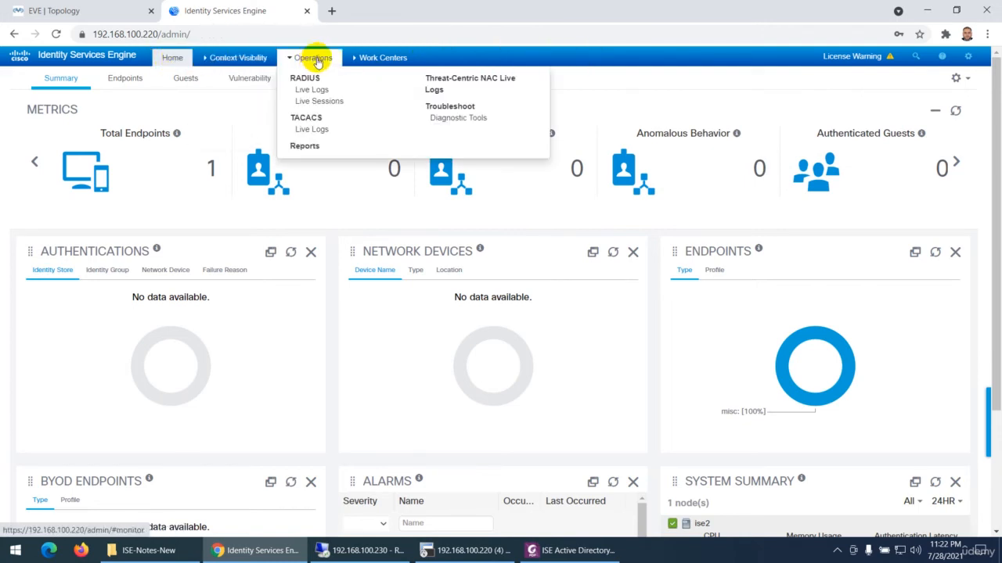
mouse_move(363, 64)
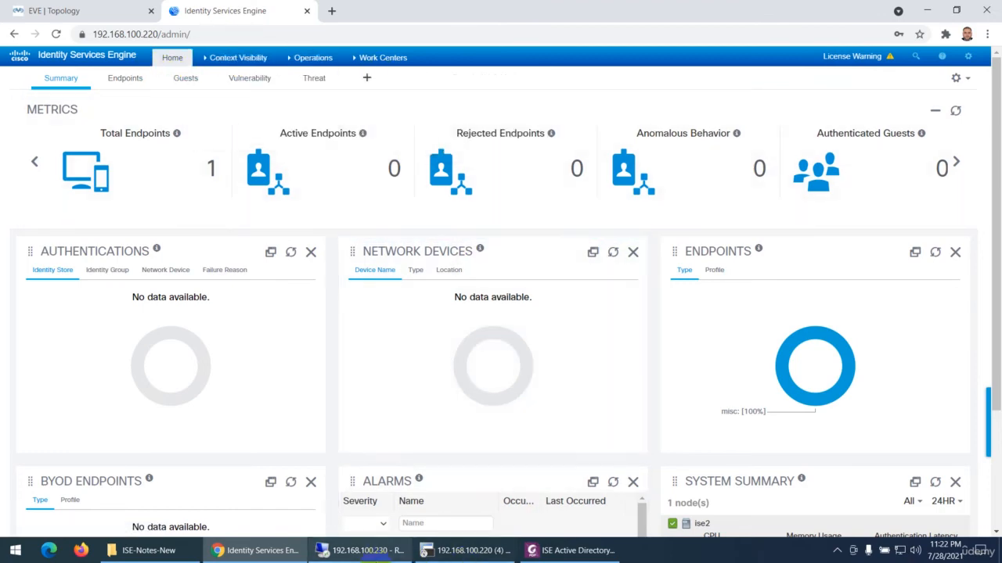
Switch to the PDF notes in Foxit PhantomPDF and read the sections on SupportGroup access and signing in with the Internal identity source
click(530, 552)
scroll(536, 290, down, 10)
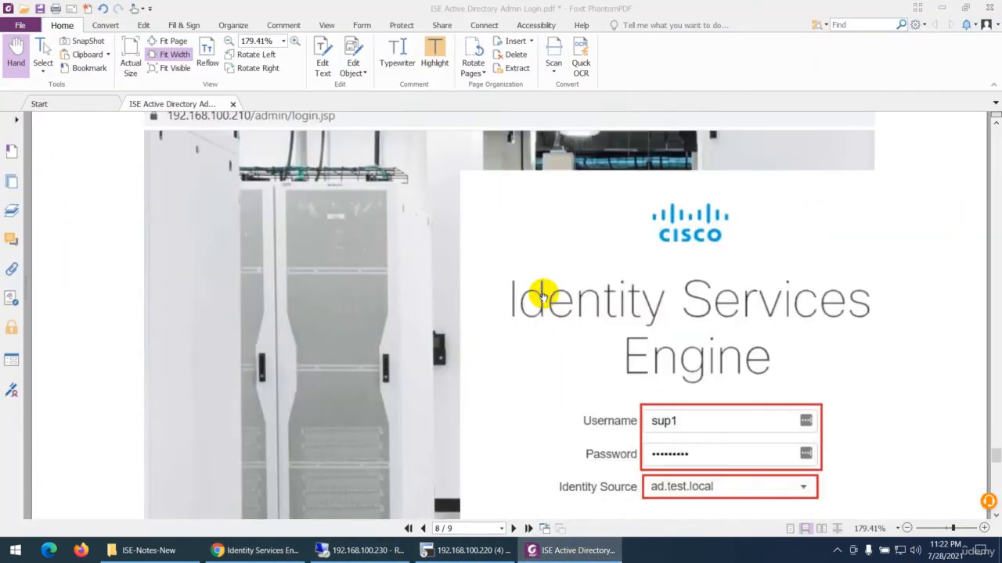
scroll(673, 313, down, 2)
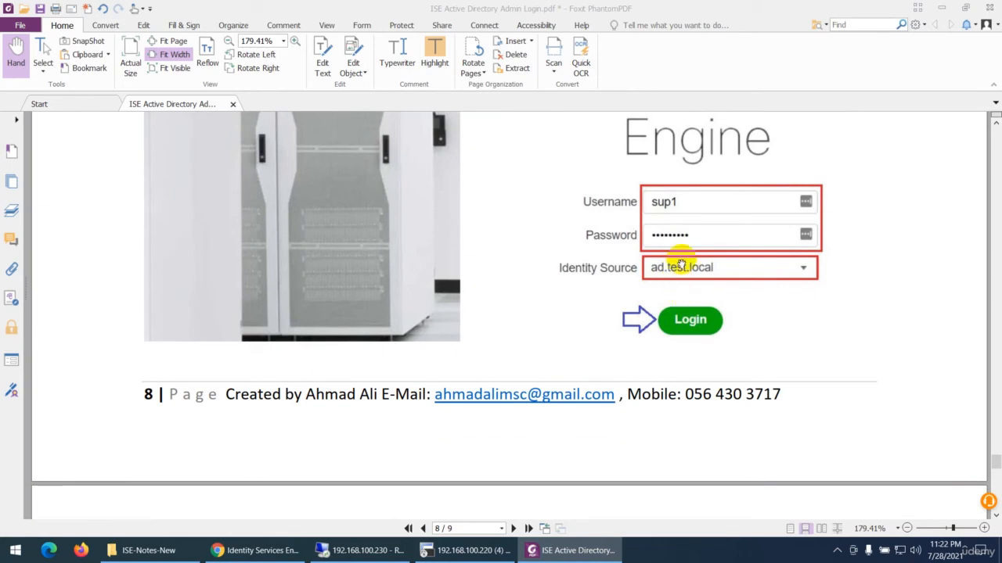
scroll(465, 306, down, 9)
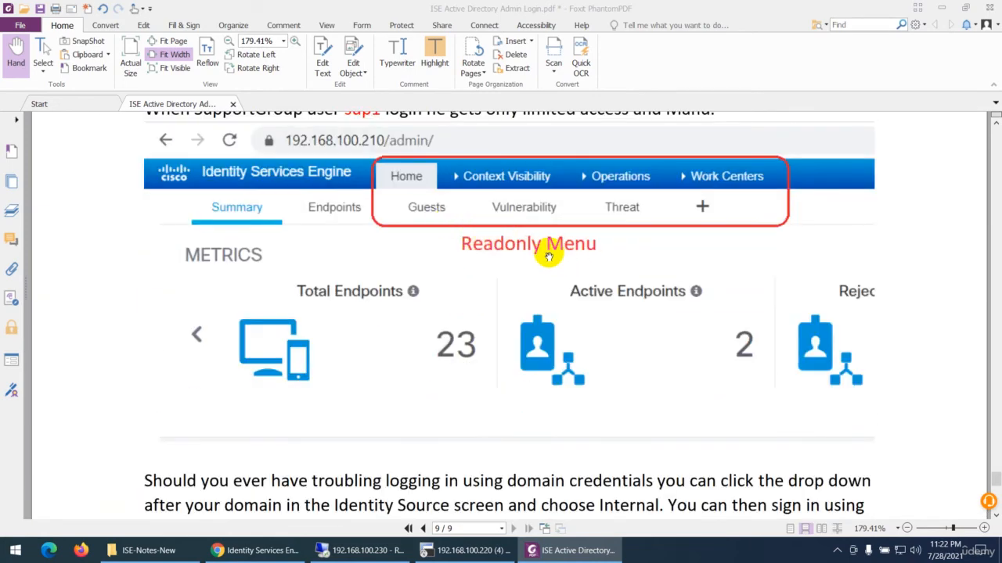
scroll(556, 244, up, 1)
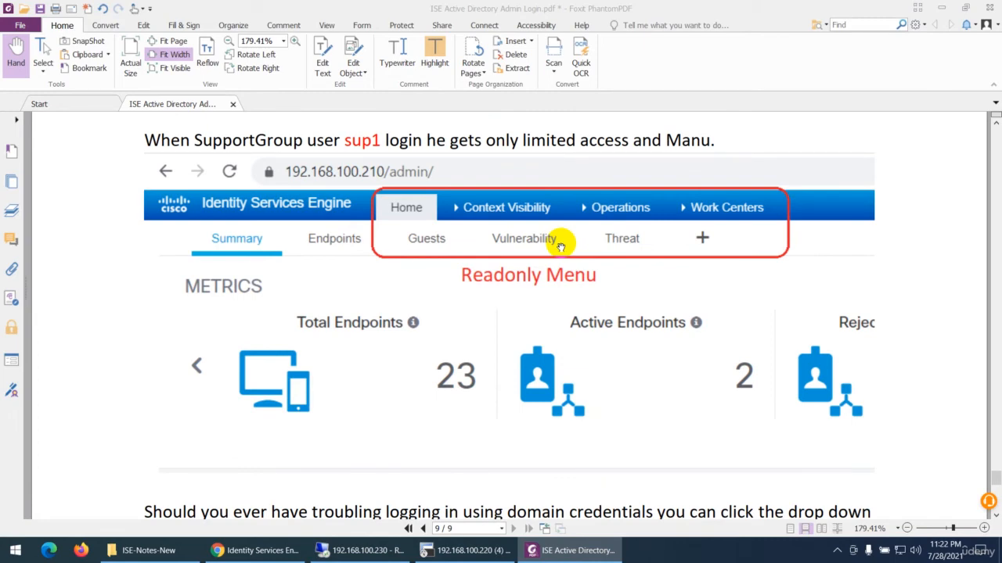
scroll(532, 259, down, 7)
scroll(493, 268, down, 1)
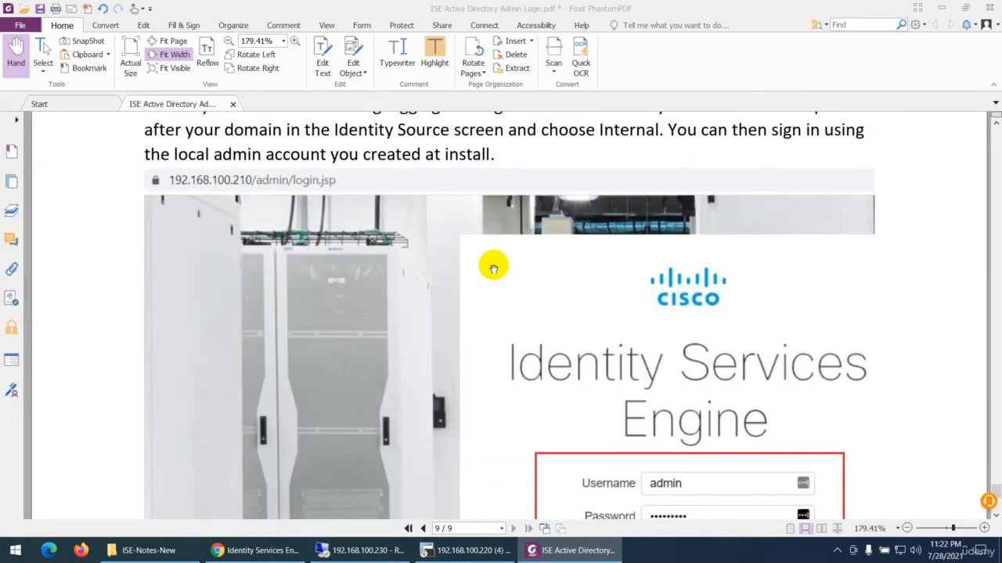
scroll(493, 269, up, 1)
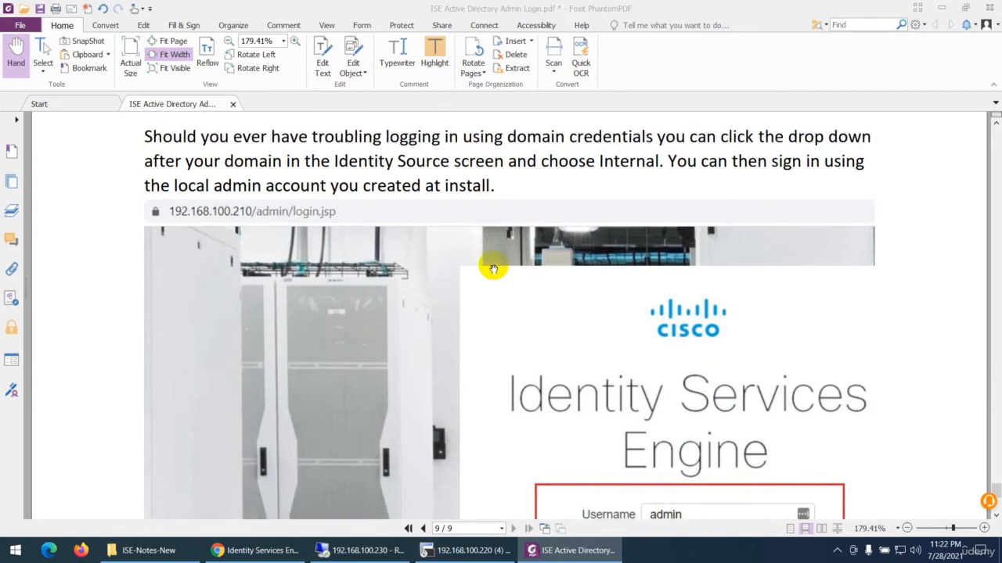
Switch back to the browser and log out of the sup2 session in ISE
click(255, 550)
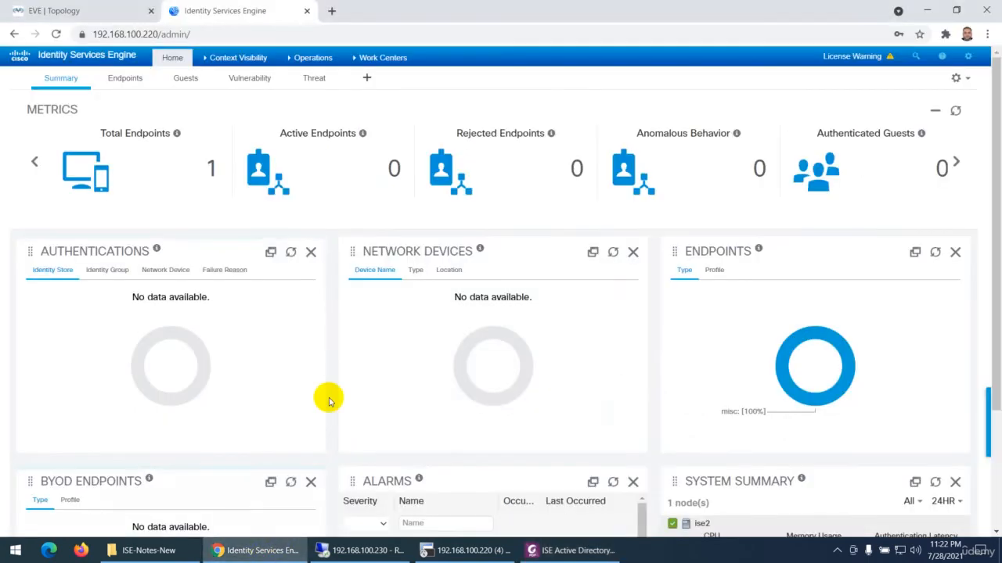
click(968, 55)
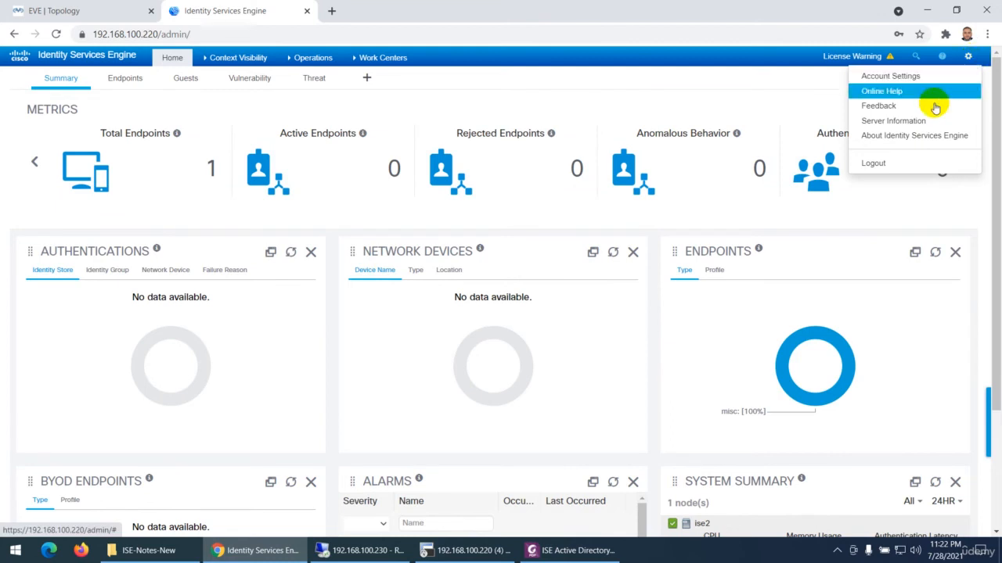
click(900, 165)
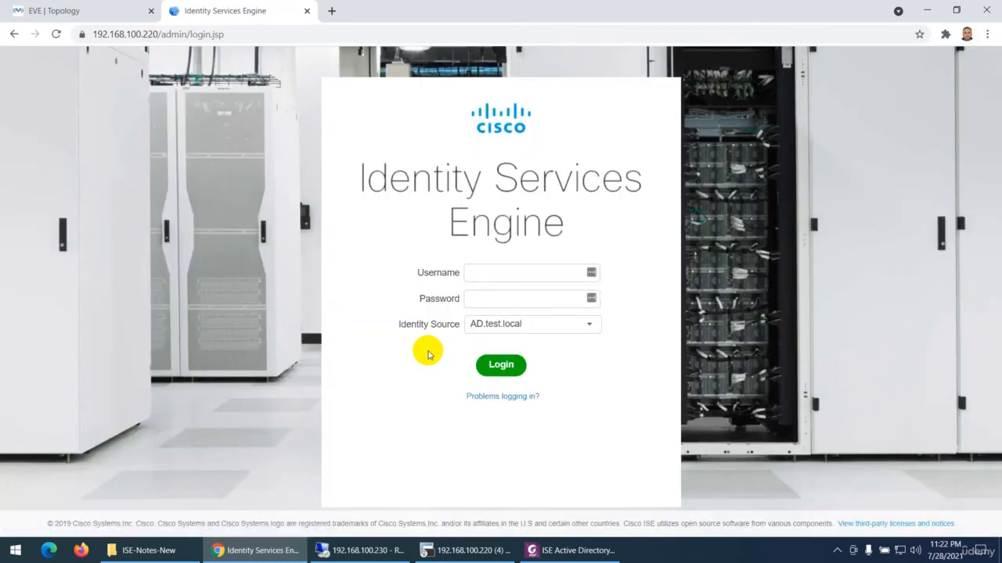
Log in to ISE as the local admin user with the account password, using Internal as the identity source
click(490, 329)
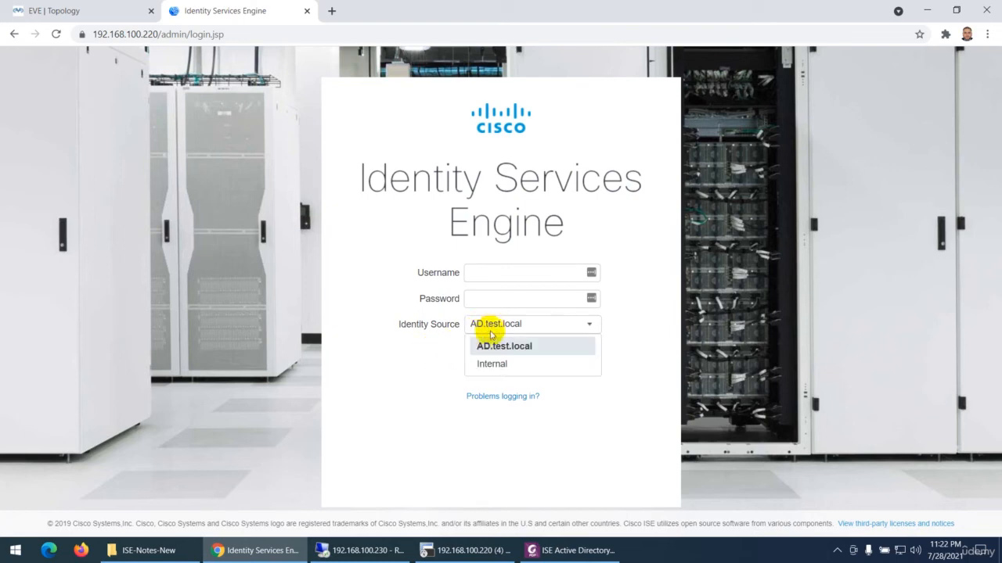
click(488, 359)
click(491, 272)
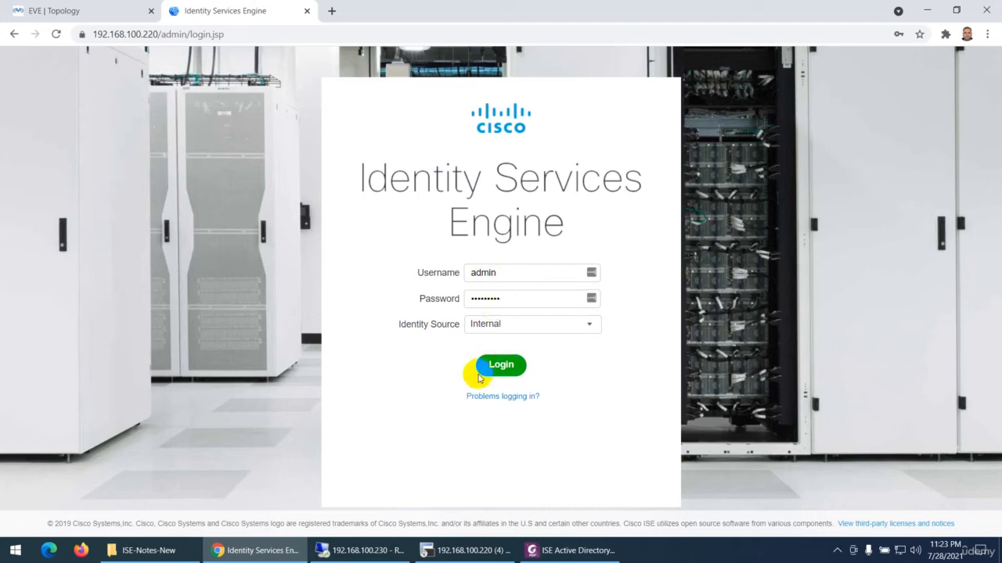
click(499, 364)
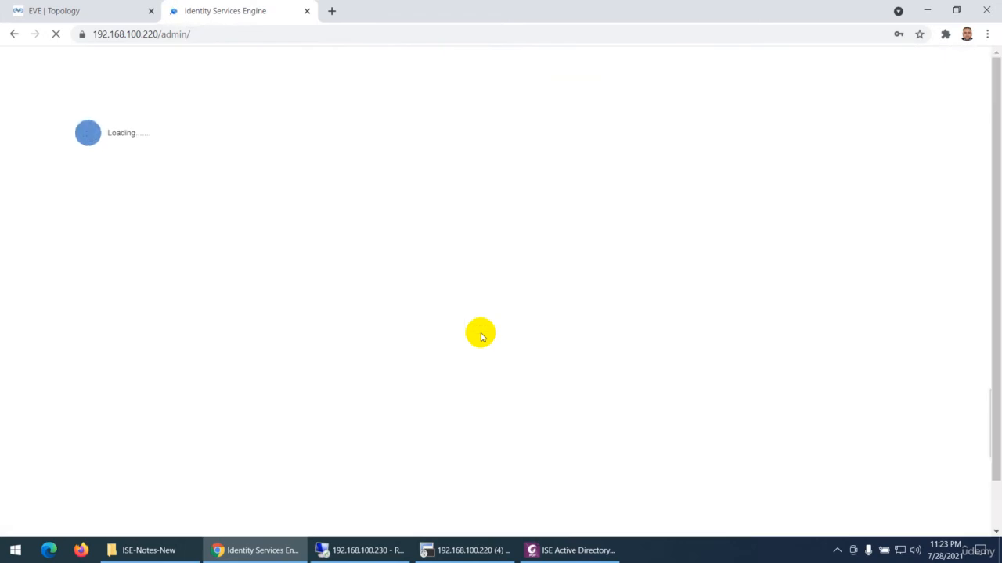
In the Foxit PhantomPDF notes, highlight the phrases "troubling logging in using domain credentials" and "choose Internal" on page 9
click(577, 548)
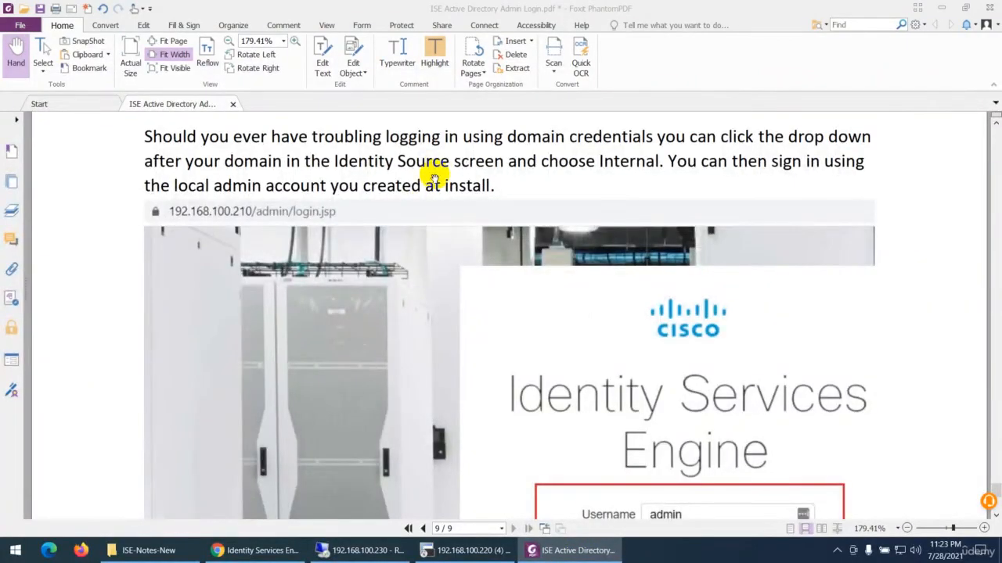
drag(312, 136, 651, 136)
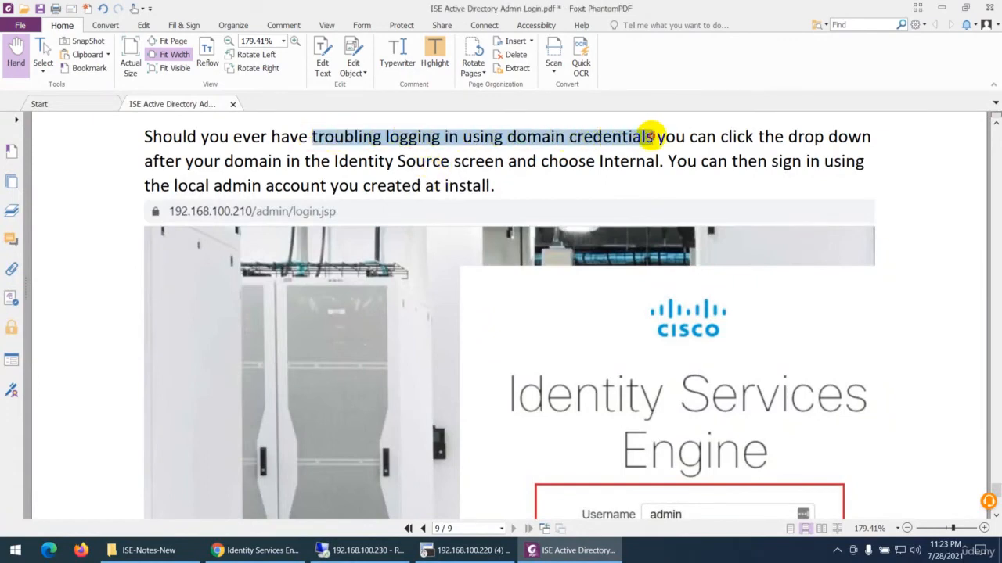
click(435, 55)
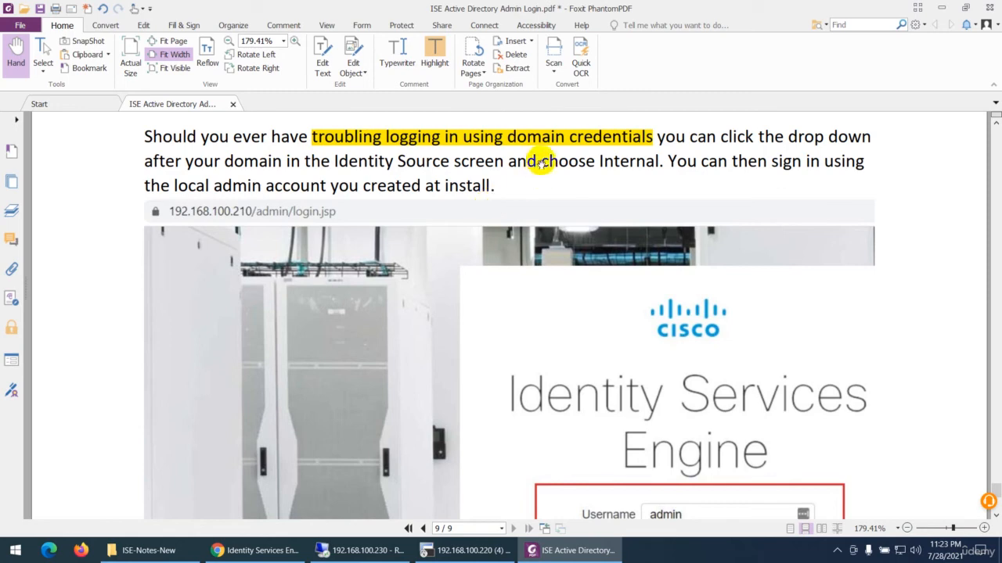
drag(540, 161, 659, 165)
click(435, 58)
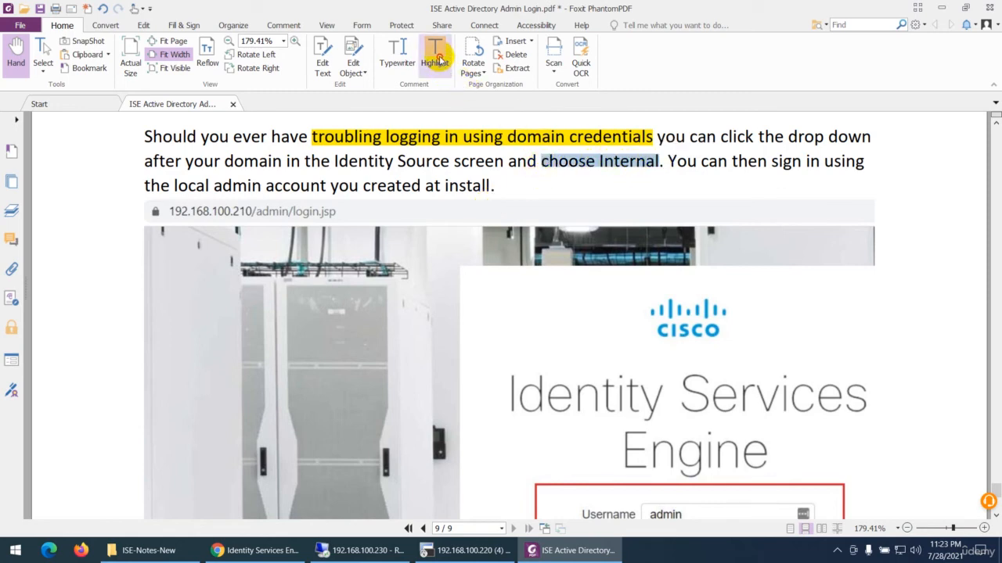
scroll(406, 310, down, 3)
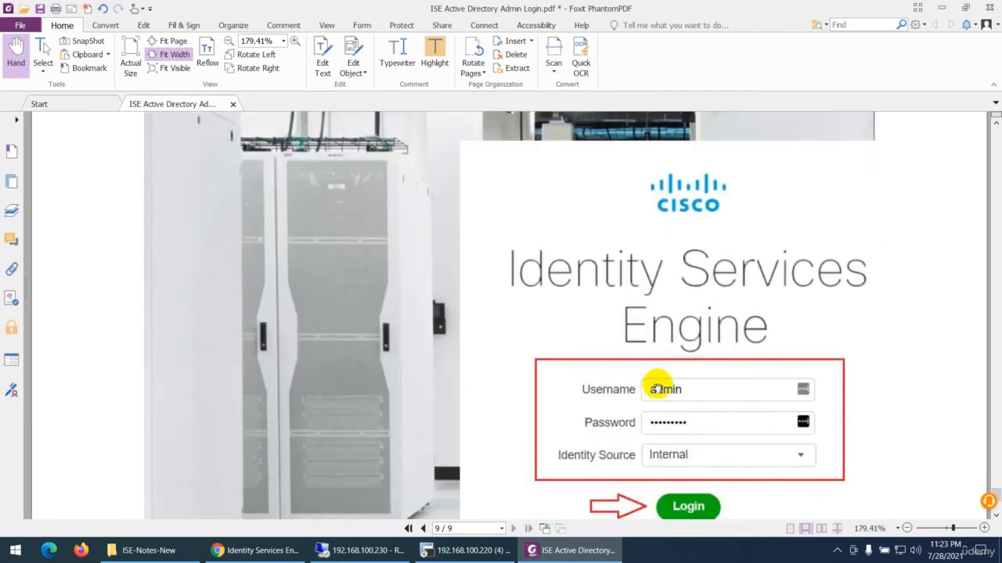
Back in the browser, decline saving the admin credentials in LastPass and view the account settings, closing them without changes
click(266, 551)
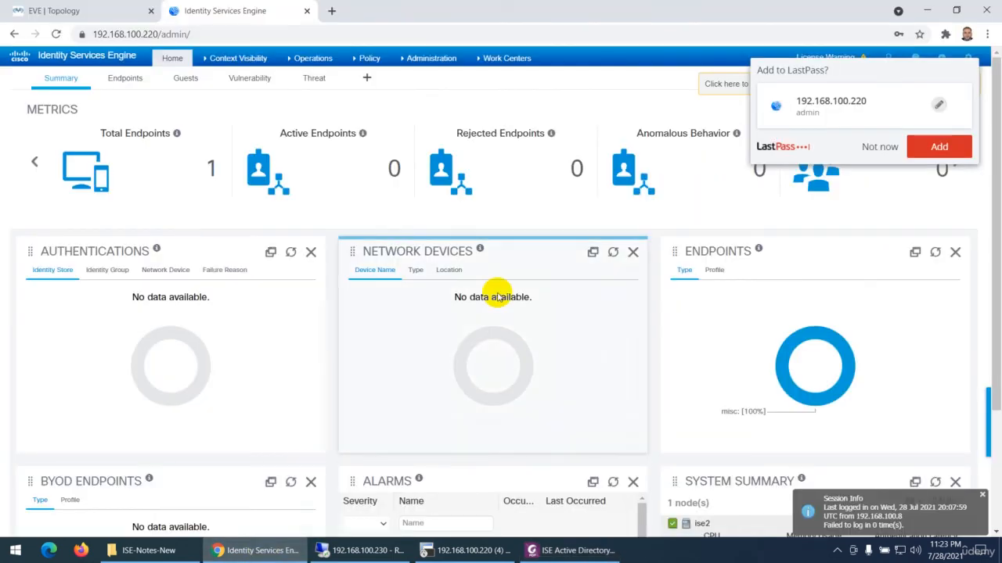
click(878, 148)
click(968, 57)
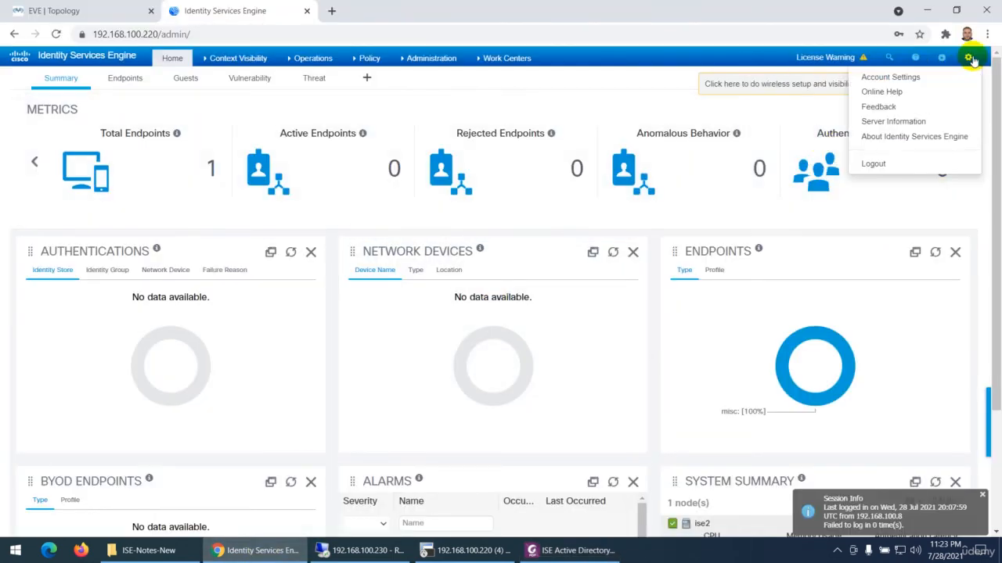
click(907, 78)
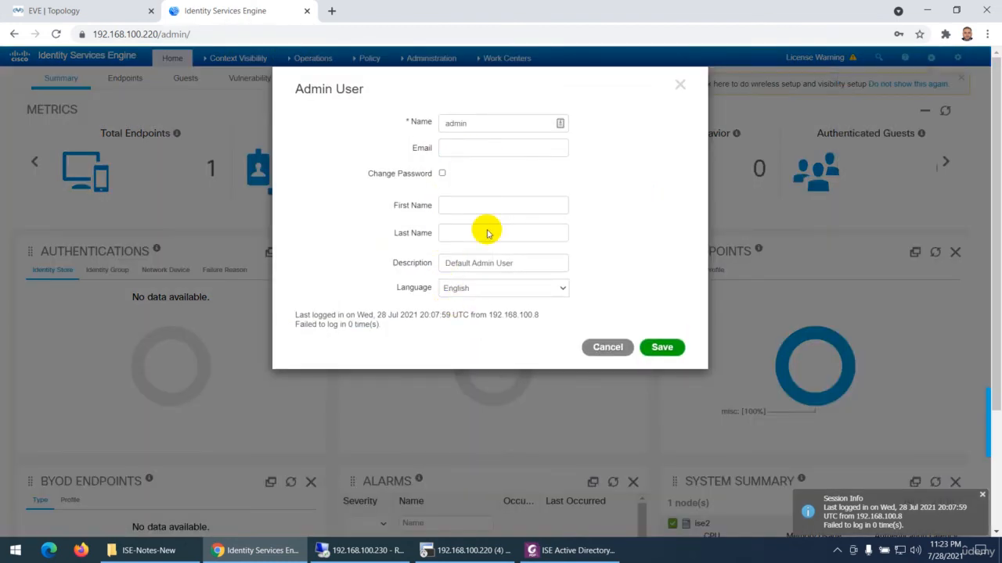
click(590, 349)
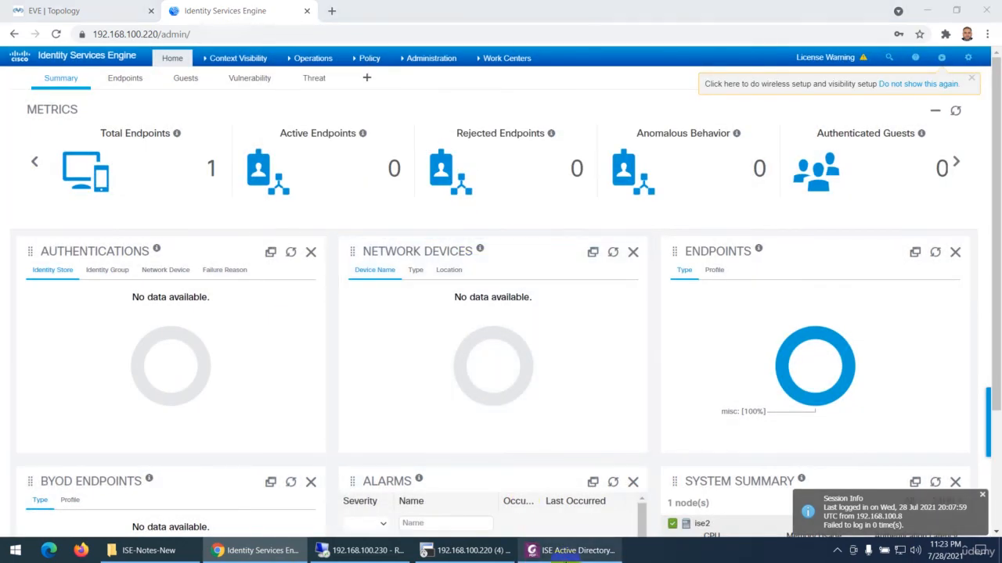
Return to the Foxit PhantomPDF notes and review the page 7 instructions for the AdminGroup and SupportGroup RBAC policies
click(560, 550)
scroll(472, 305, up, 3)
scroll(473, 305, up, 15)
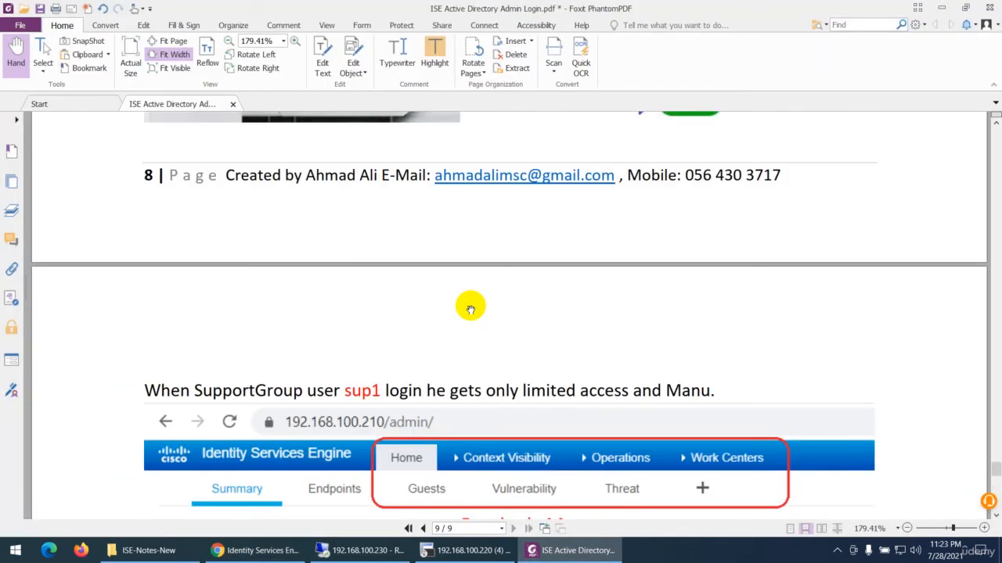
scroll(470, 309, up, 10)
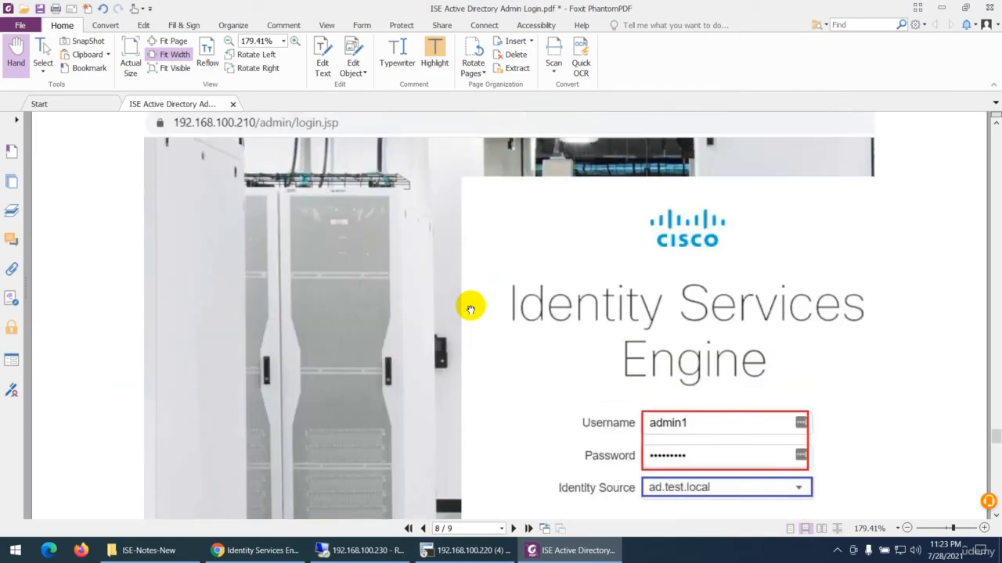
scroll(470, 310, up, 12)
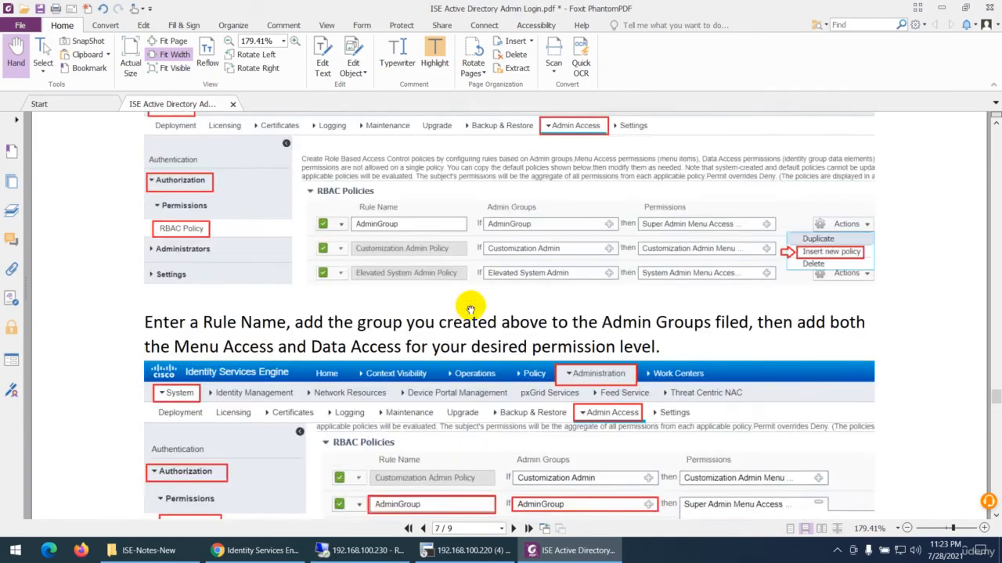
scroll(459, 310, down, 2)
scroll(459, 310, down, 6)
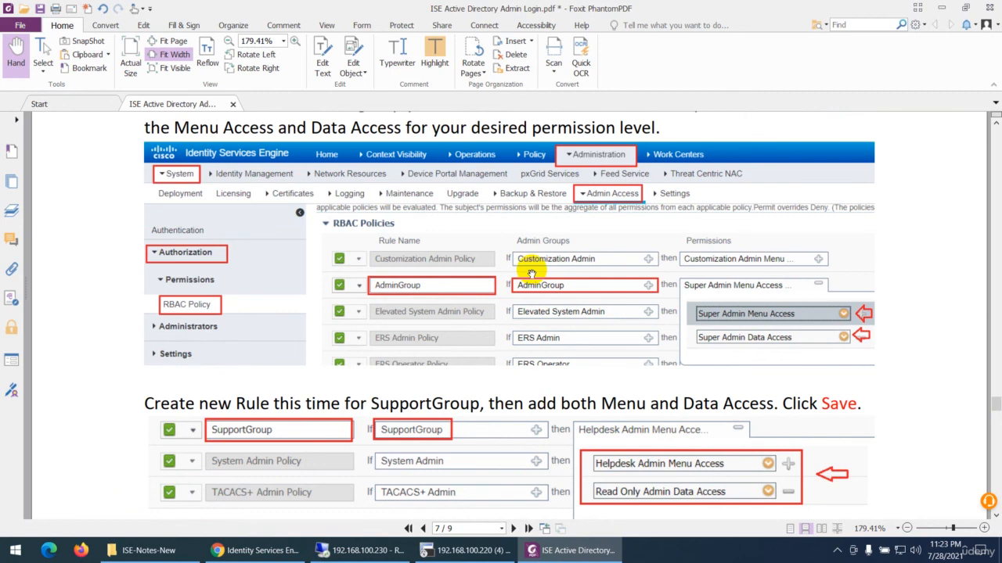
scroll(532, 274, down, 2)
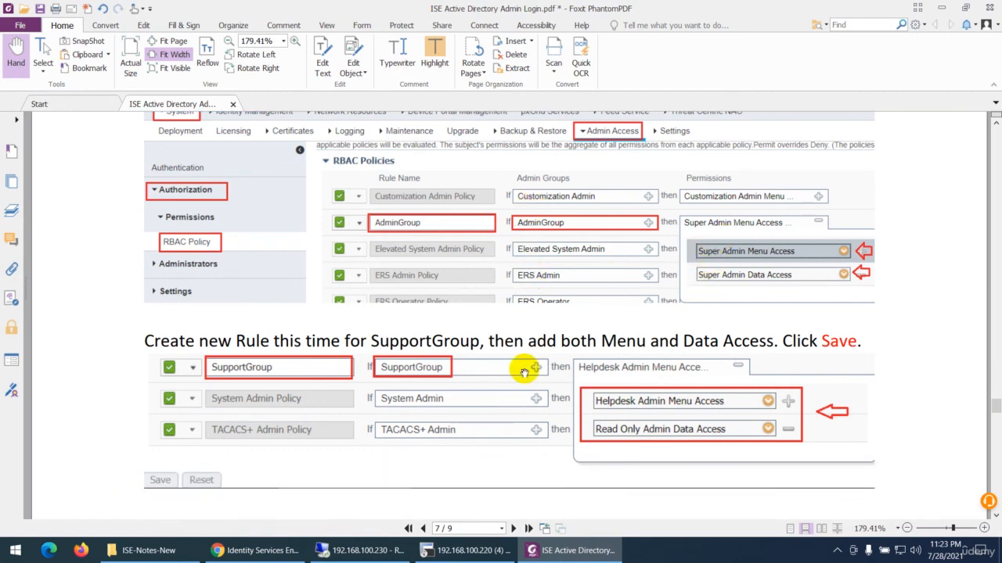
Switch to the ISE browser session and view the RBAC policies under the Admin Access authorization settings
click(255, 549)
click(427, 58)
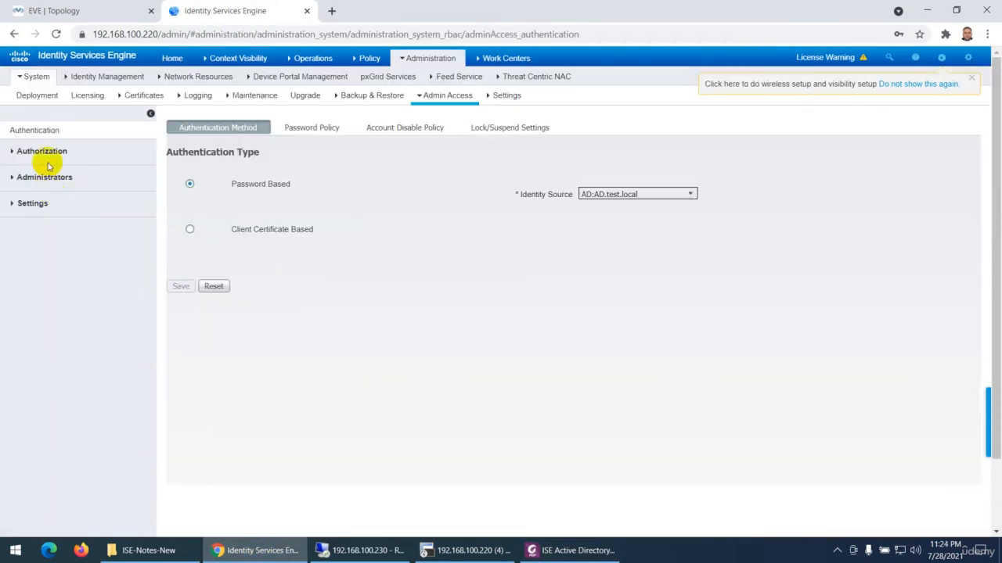
click(47, 154)
click(76, 178)
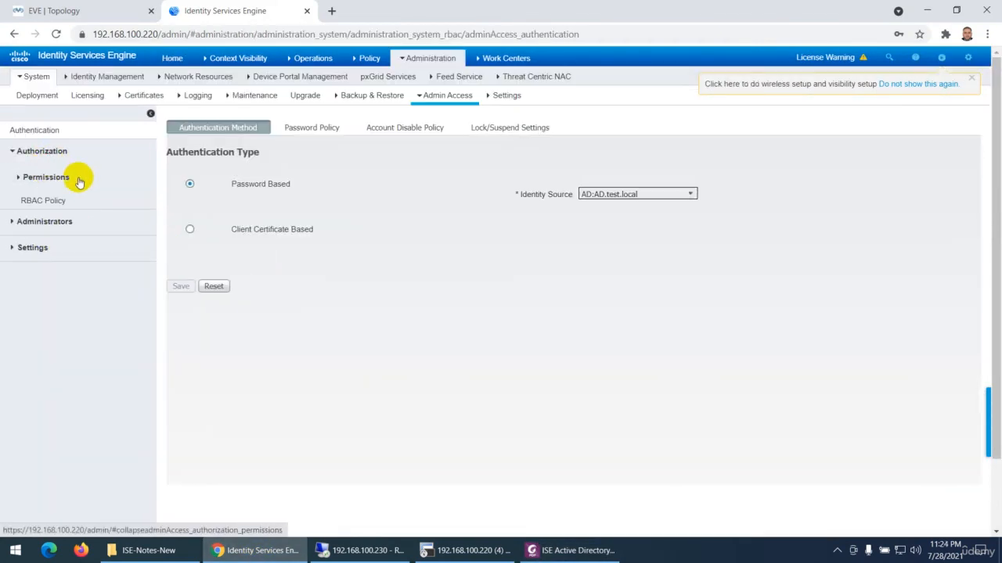
click(40, 200)
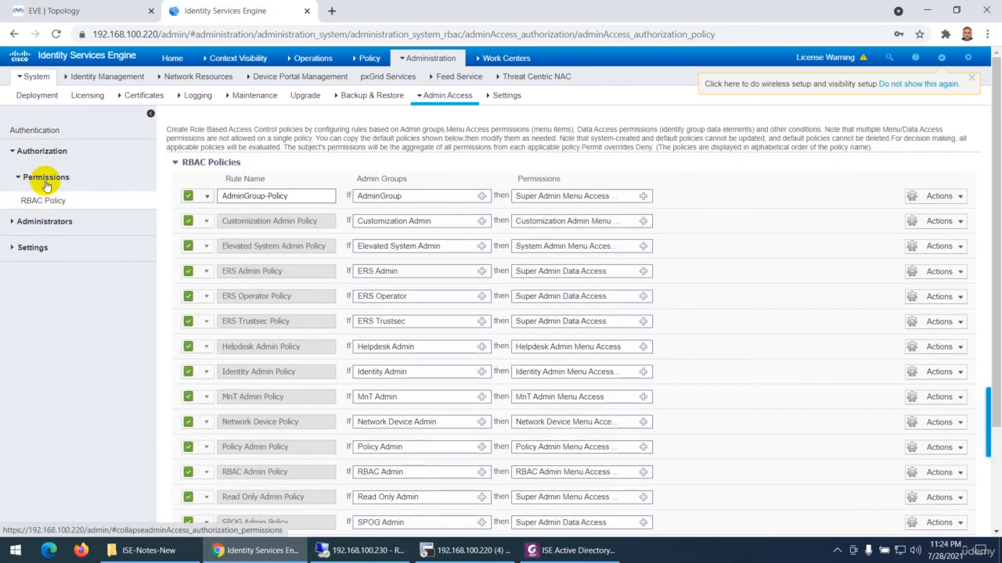
Check the admin Access and Session settings in the Admin Access section
click(45, 221)
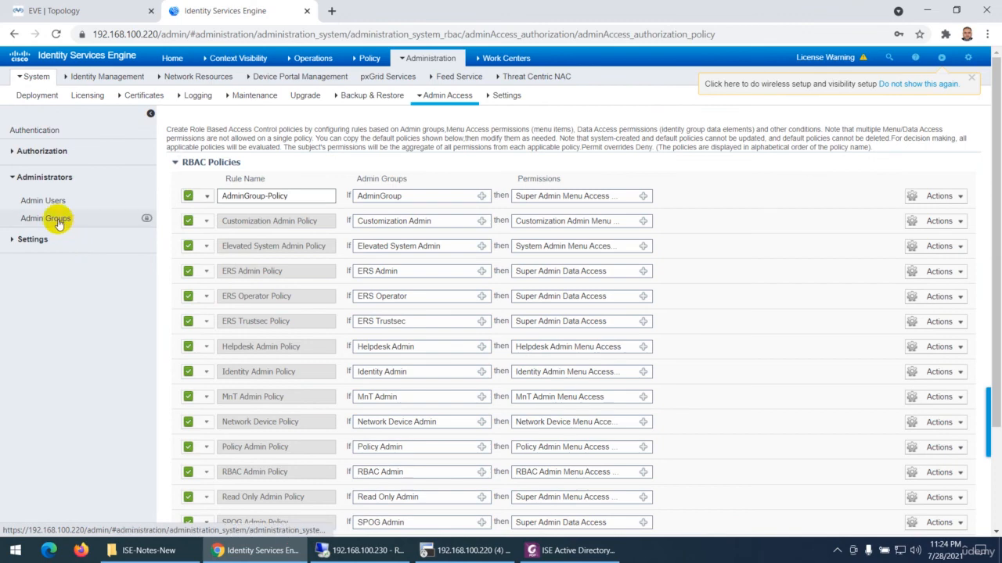
click(33, 239)
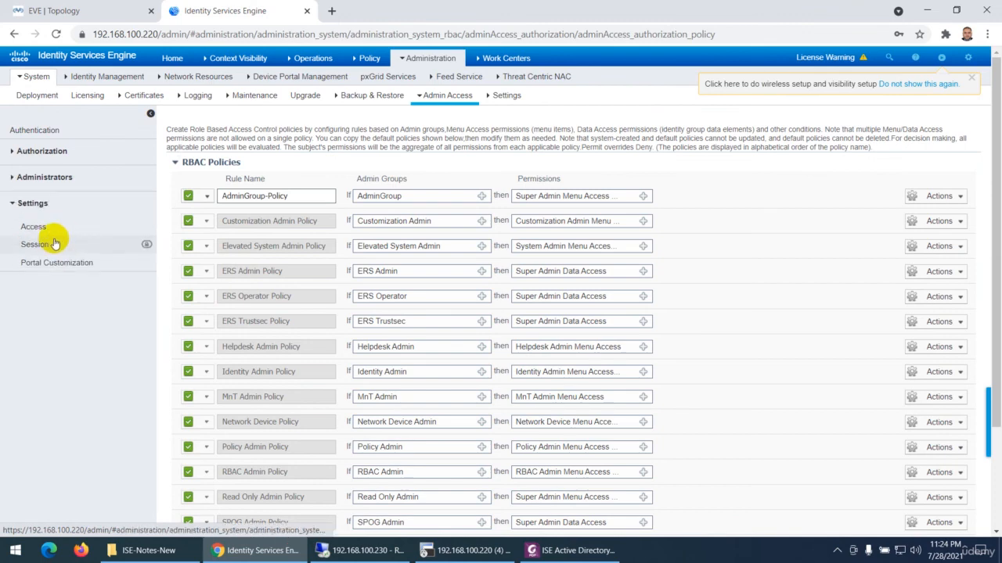
click(38, 229)
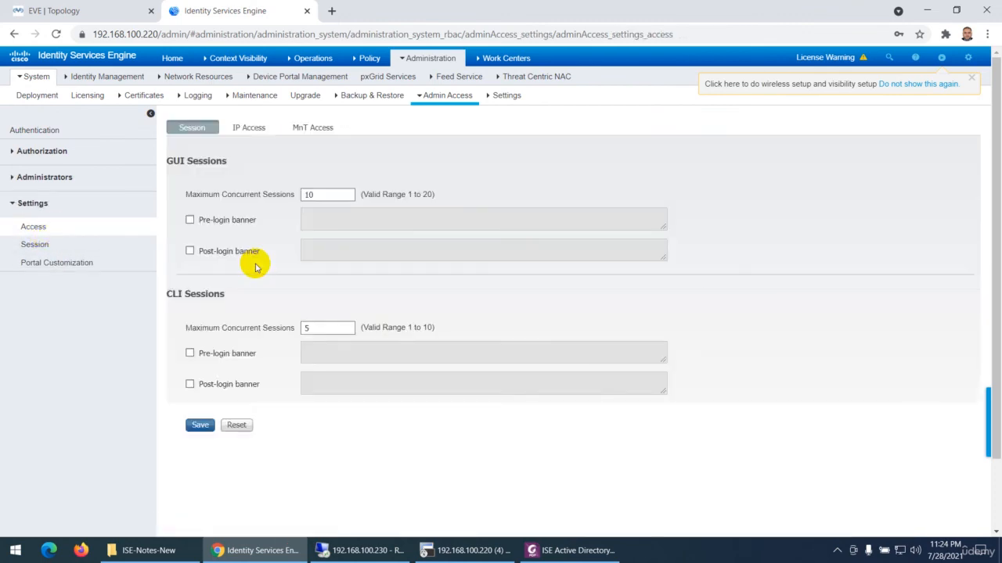
click(35, 245)
Review the admin authentication method and display the Admin Groups list
click(40, 132)
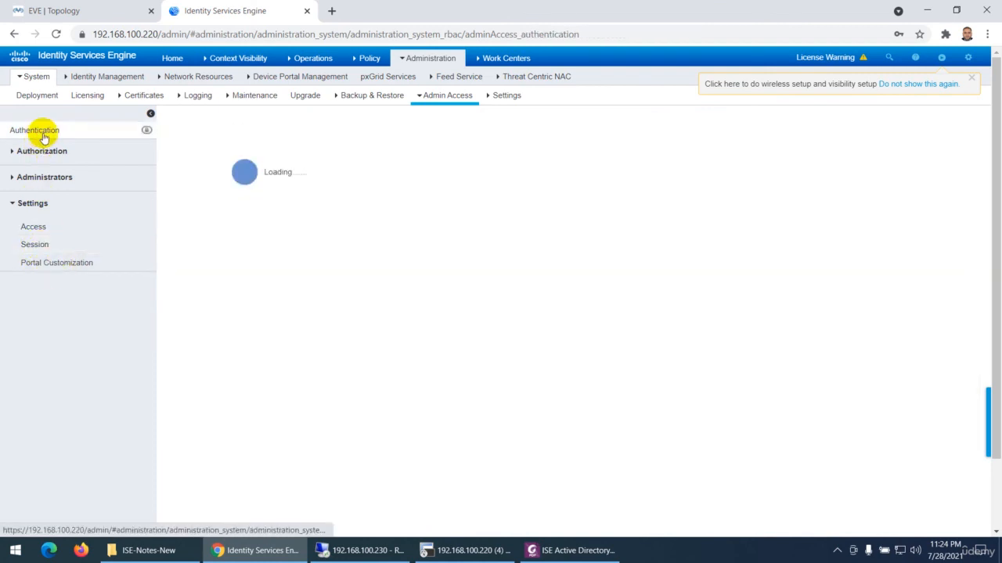
click(47, 152)
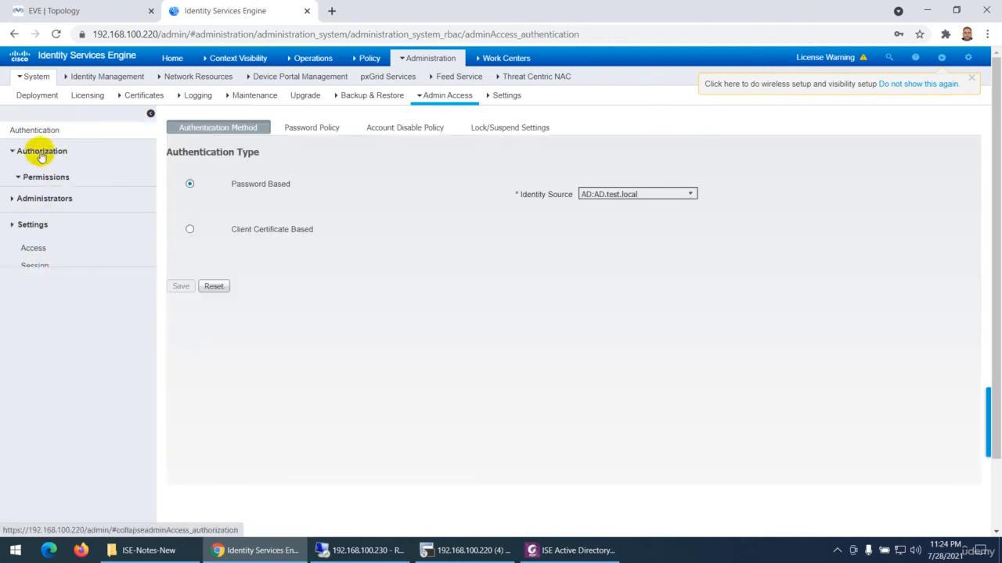
click(59, 178)
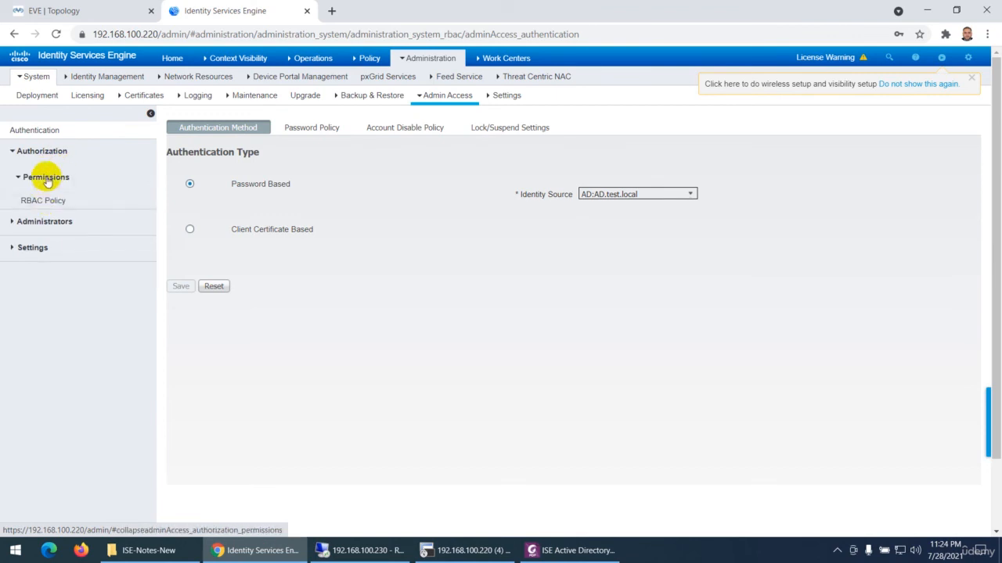
click(41, 222)
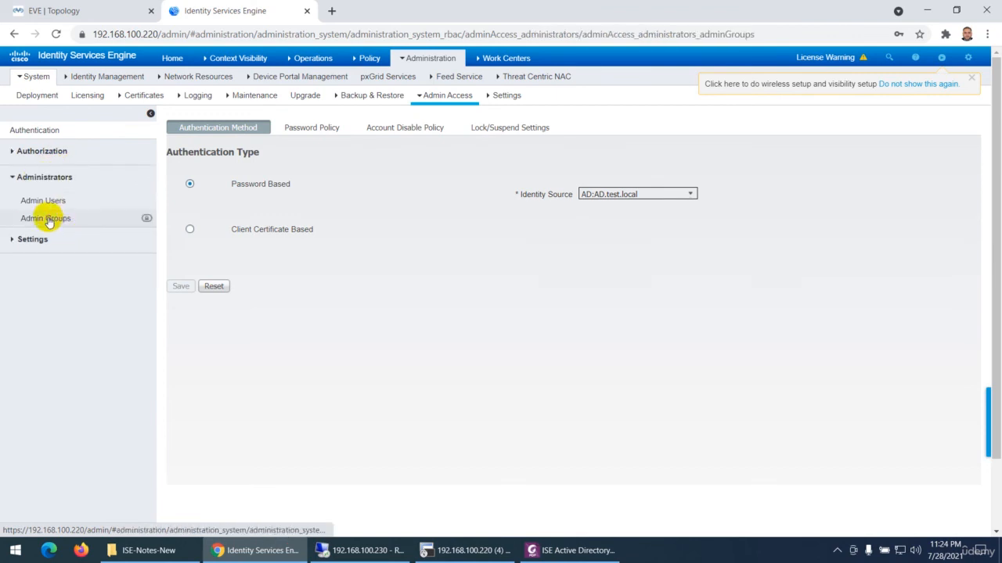
click(47, 220)
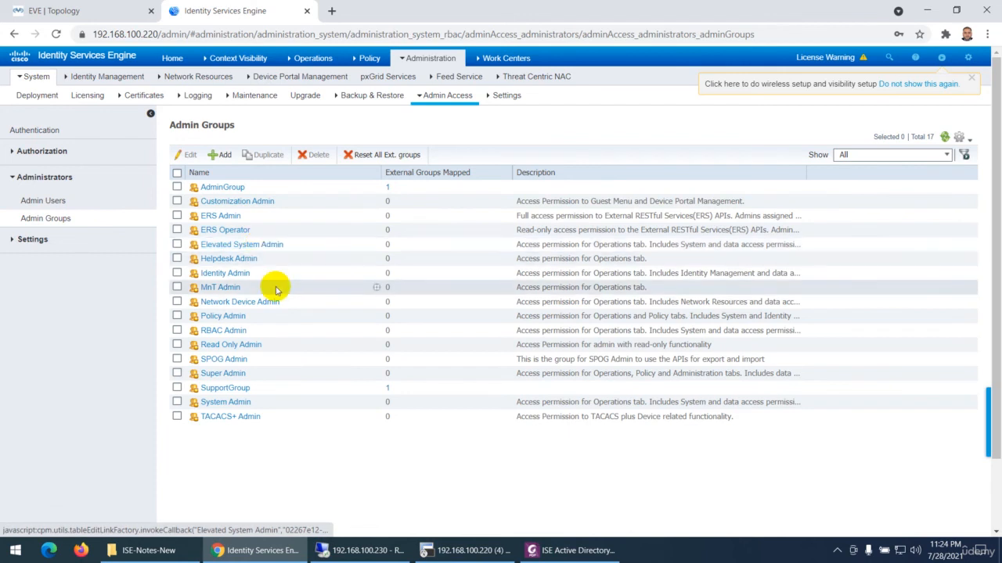